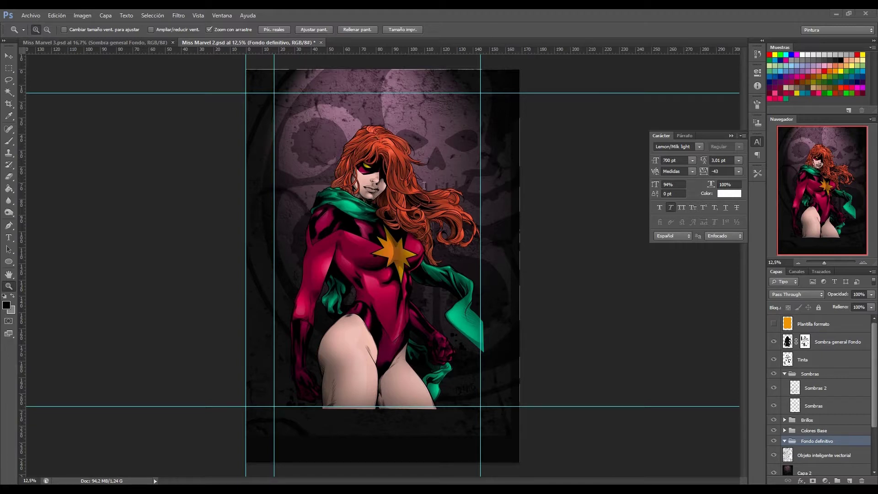
# Place the Ms. Marvel logo file on the cover, scaled up and positioned near the top
pyautogui.hotkey('ctrl', '+')
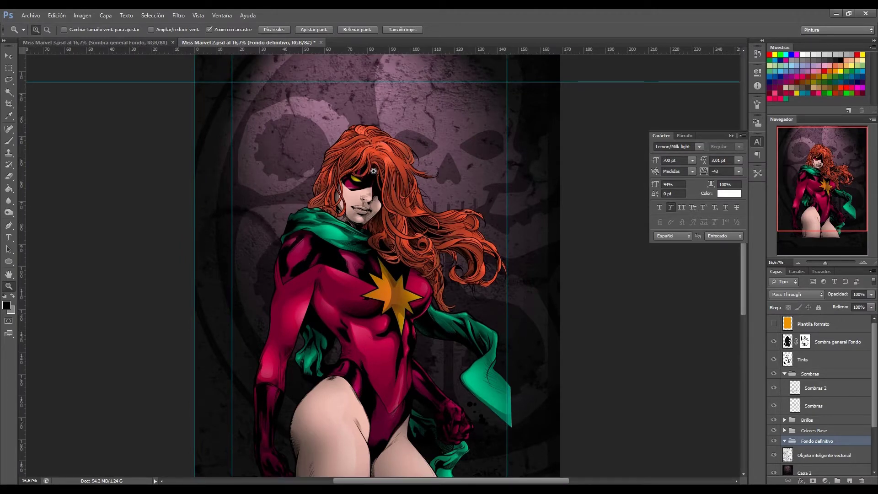
pyautogui.moveTo(360, 171); pyautogui.dragTo(375, 177)
pyautogui.moveTo(448, 301); pyautogui.dragTo(514, 338)
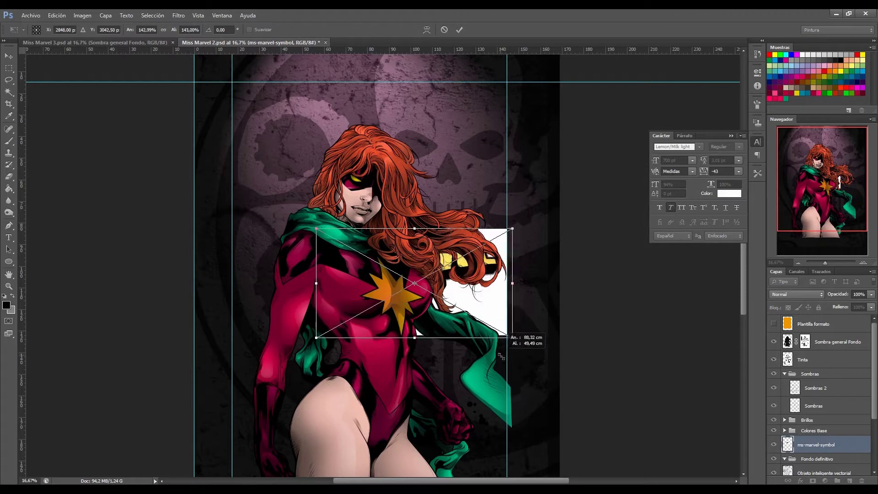
pyautogui.moveTo(316, 228); pyautogui.dragTo(217, 142)
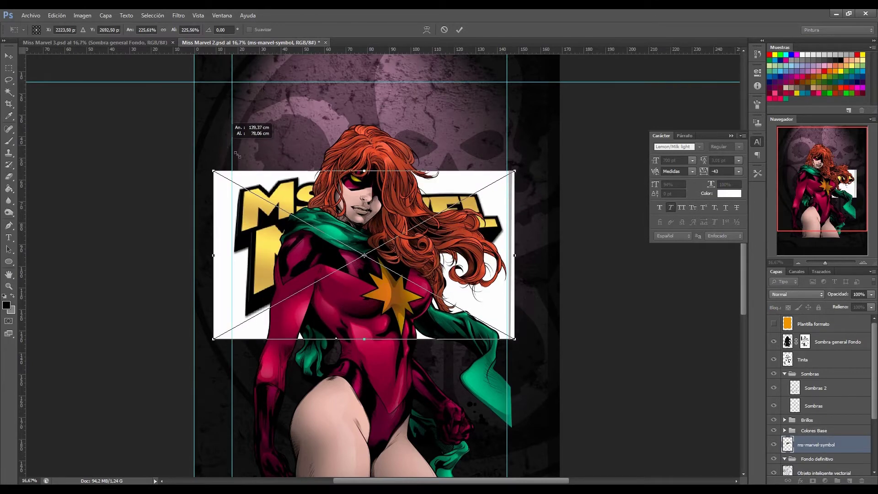
pyautogui.moveTo(298, 199); pyautogui.dragTo(298, 111)
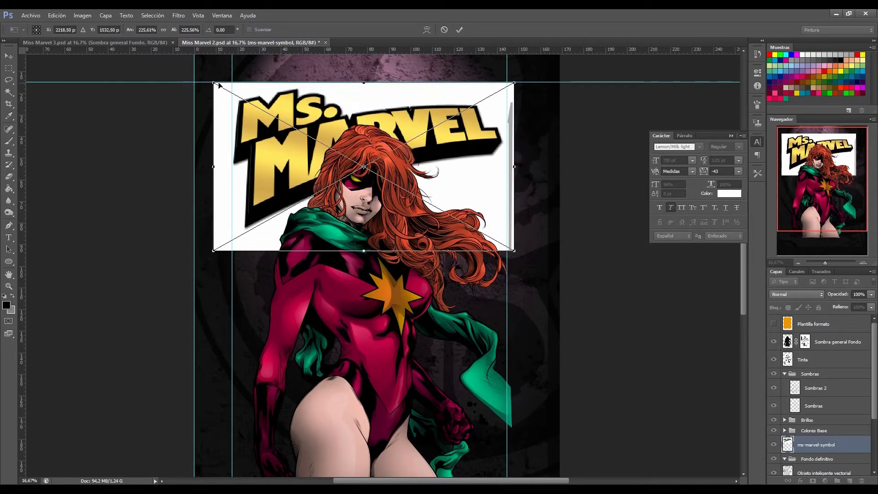
pyautogui.moveTo(214, 83); pyautogui.dragTo(225, 84)
pyautogui.moveTo(270, 122); pyautogui.dragTo(259, 88)
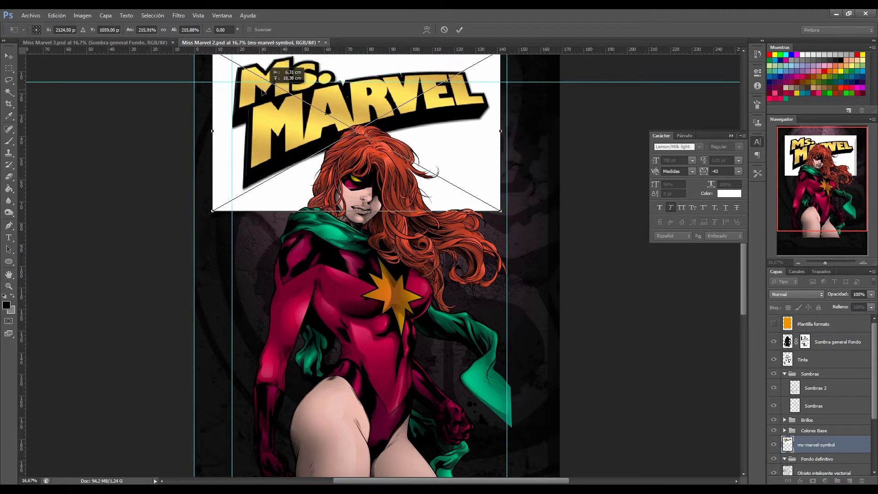
pyautogui.click(11, 70)
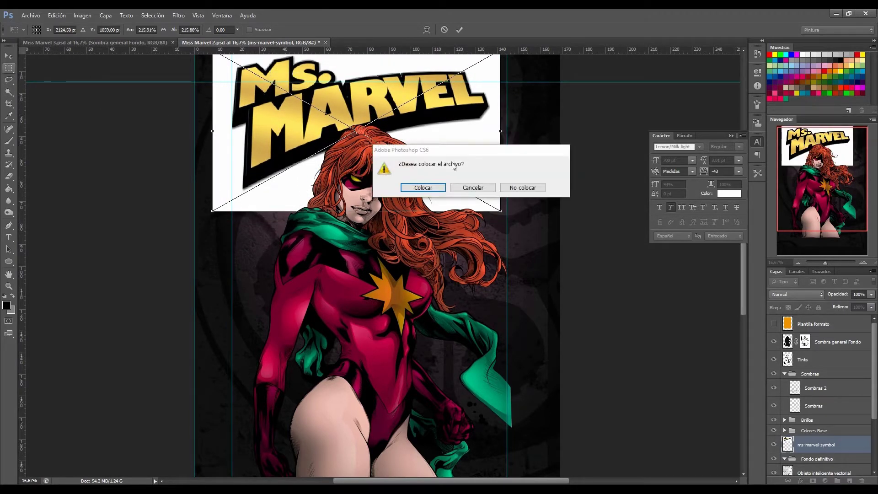
pyautogui.click(421, 186)
# Rasterize the logo layer and delete its white background with the Magic Wand
pyautogui.rightClick(825, 448)
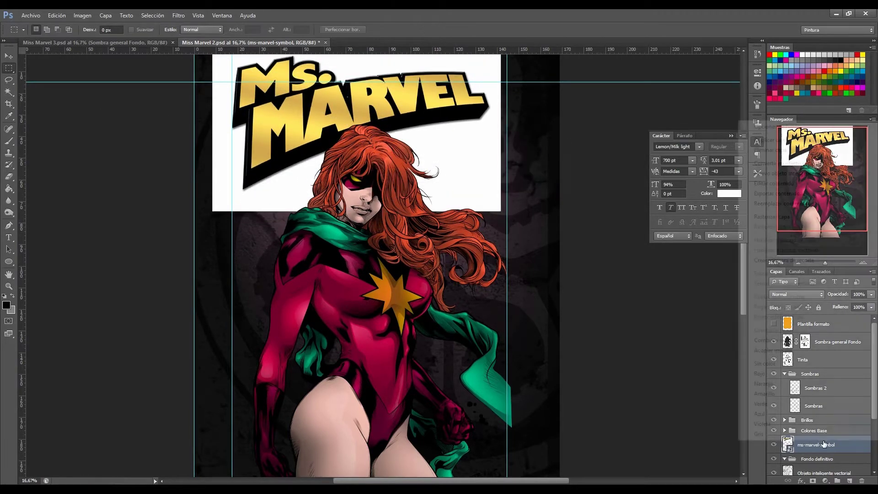
pyautogui.click(785, 217)
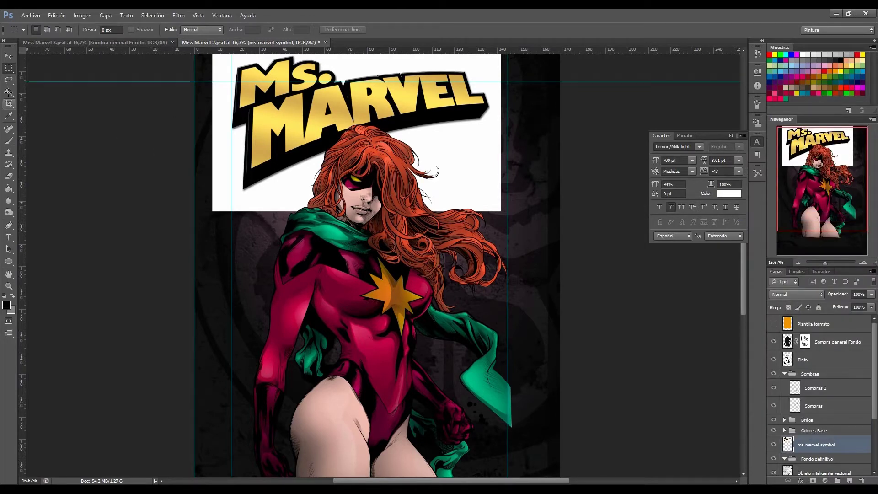
pyautogui.click(8, 92)
pyautogui.click(223, 140)
pyautogui.press('Delete')
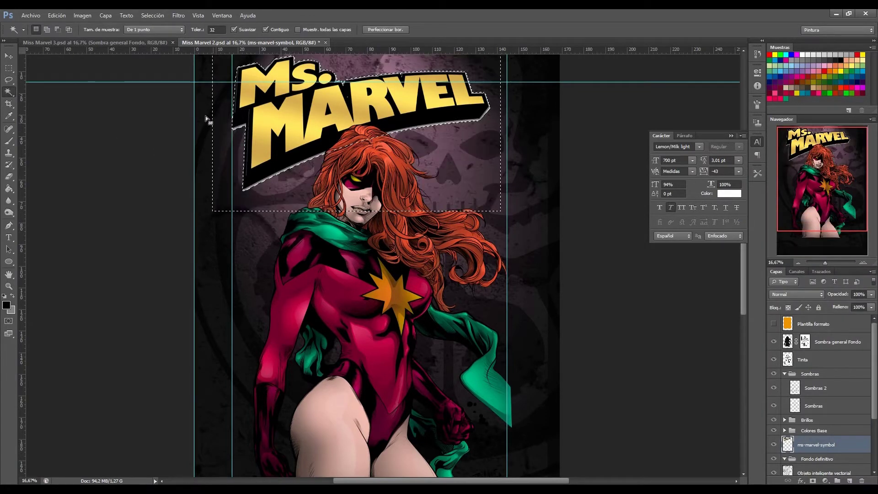
pyautogui.click(9, 68)
pyautogui.hotkey('ctrl', 'd')
pyautogui.scroll(5, 90, 106)
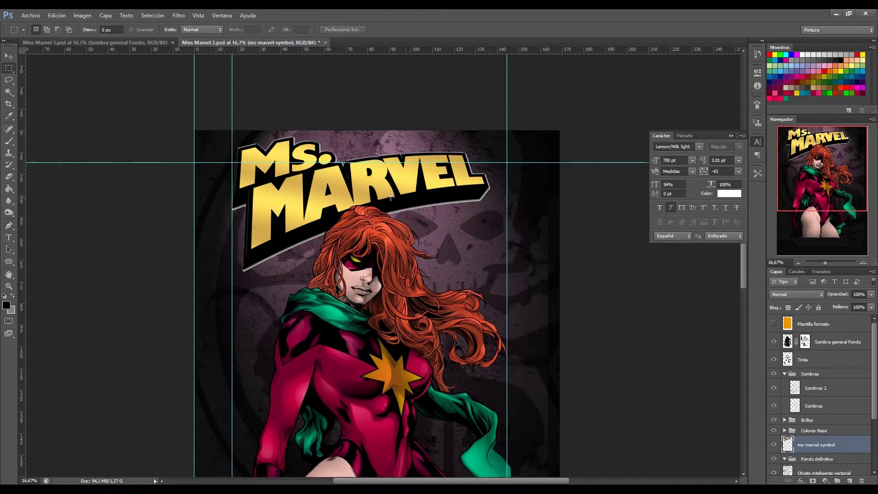
# Zoom out to review the cover, delete the placed logo layer, then zoom on the top area
pyautogui.click(11, 291)
pyautogui.keyDown('alt'); pyautogui.click(416, 274); pyautogui.keyUp('alt')
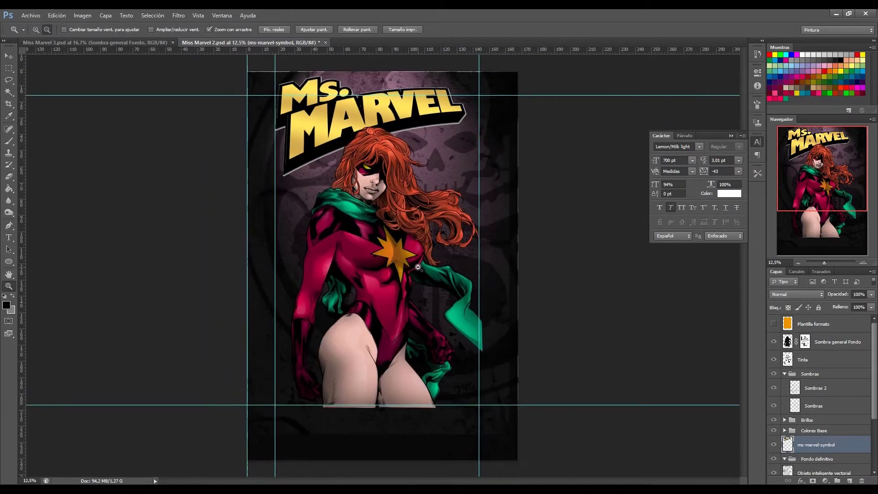
pyautogui.keyDown('alt'); pyautogui.click(413, 256); pyautogui.keyUp('alt')
pyautogui.click(408, 202)
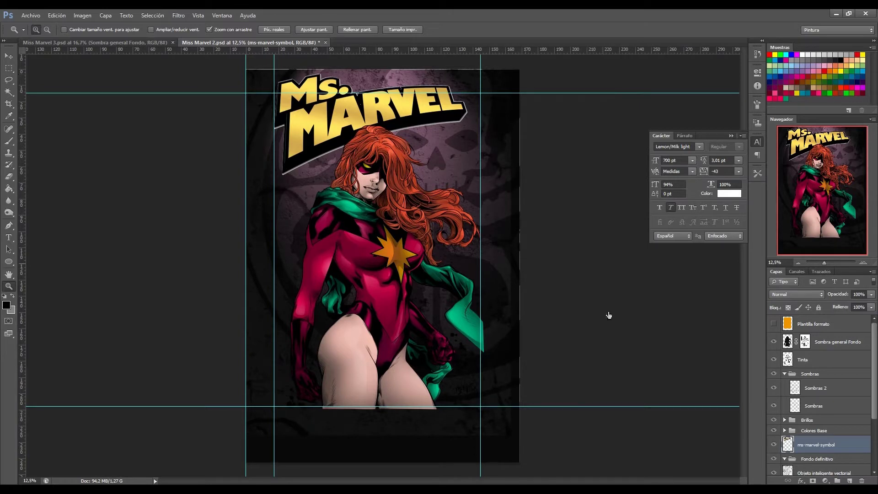
pyautogui.press('Delete')
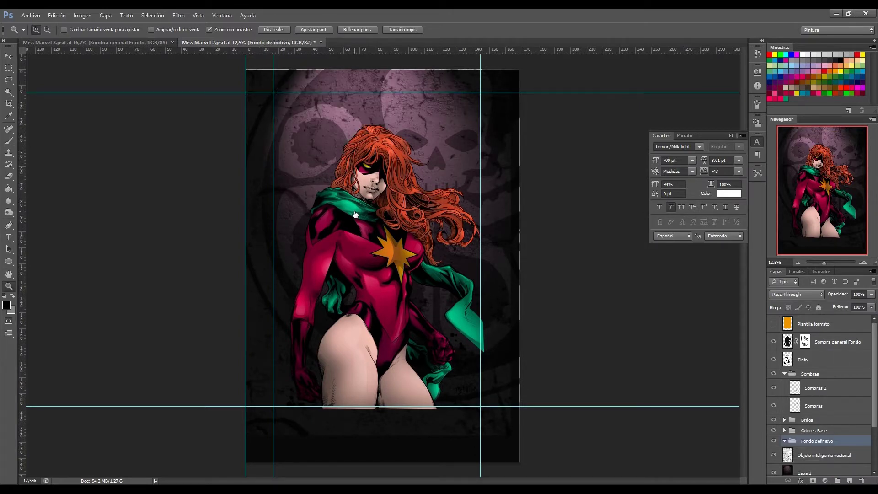
pyautogui.click(367, 163)
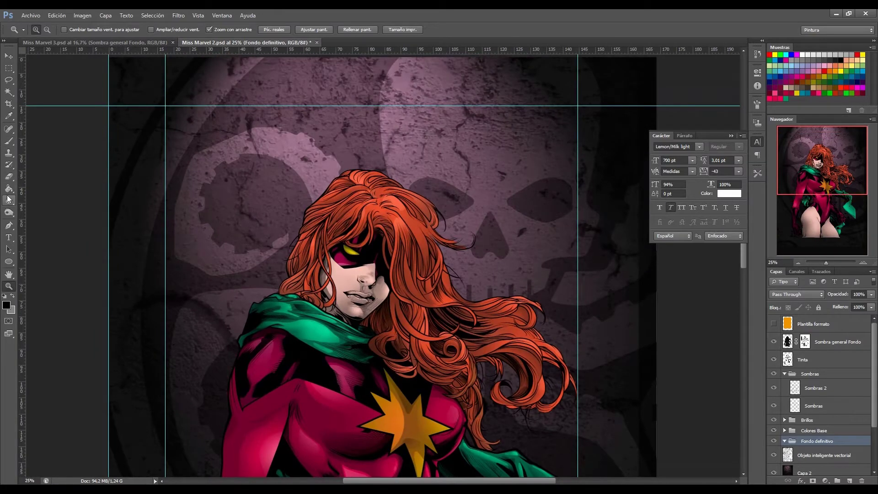
# Create a text box across the top of the cover and type 'MS . MARVEL'
pyautogui.click(9, 238)
pyautogui.moveTo(165, 106); pyautogui.dragTo(576, 248)
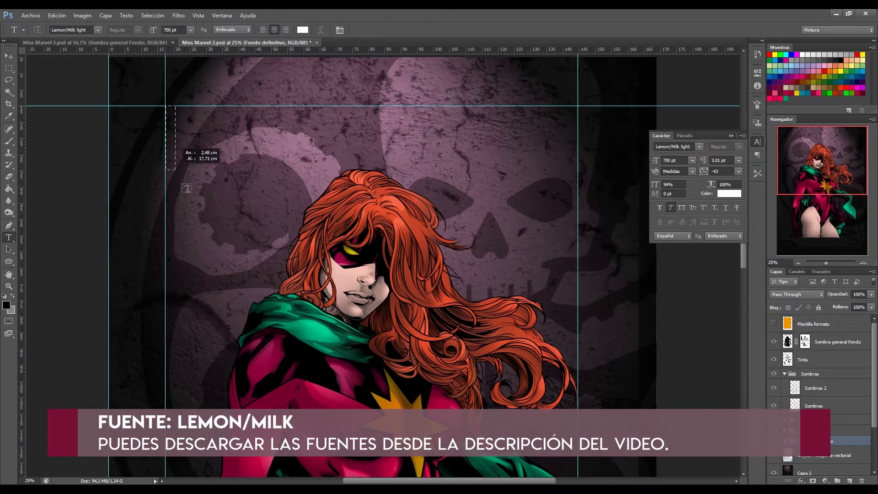
pyautogui.write('MS')
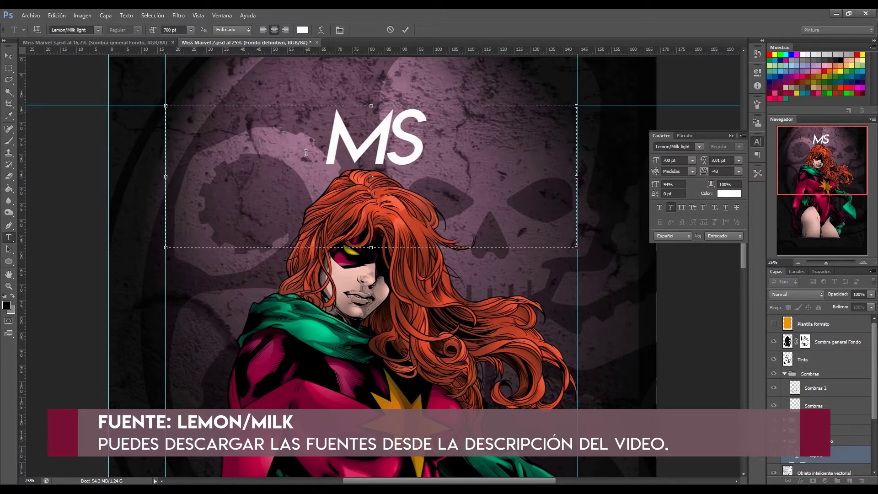
pyautogui.press('BackSpace')
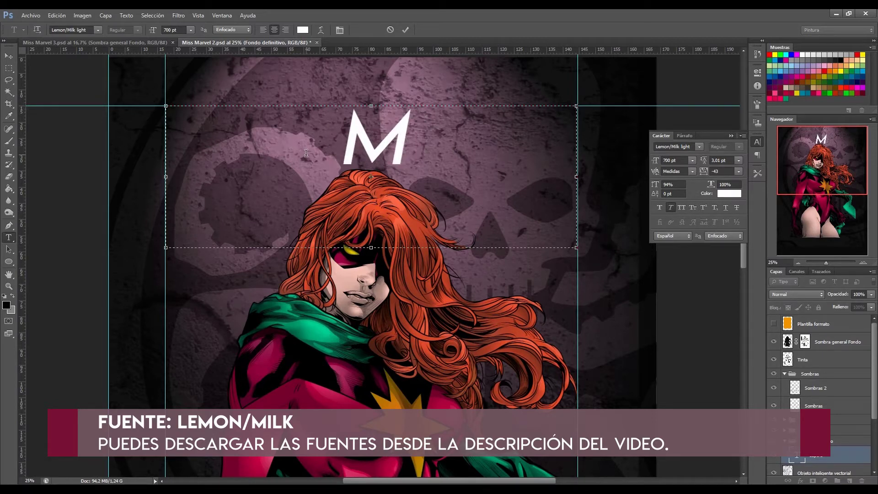
pyautogui.write('S .')
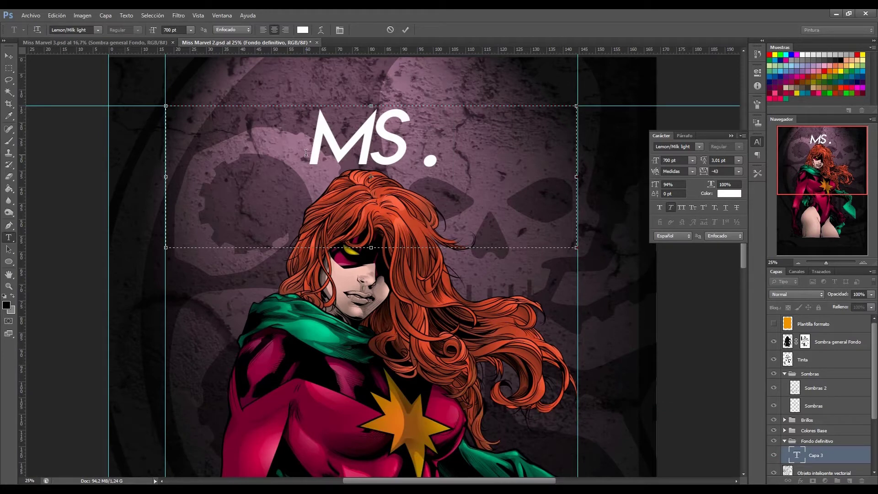
pyautogui.write(' MAR')
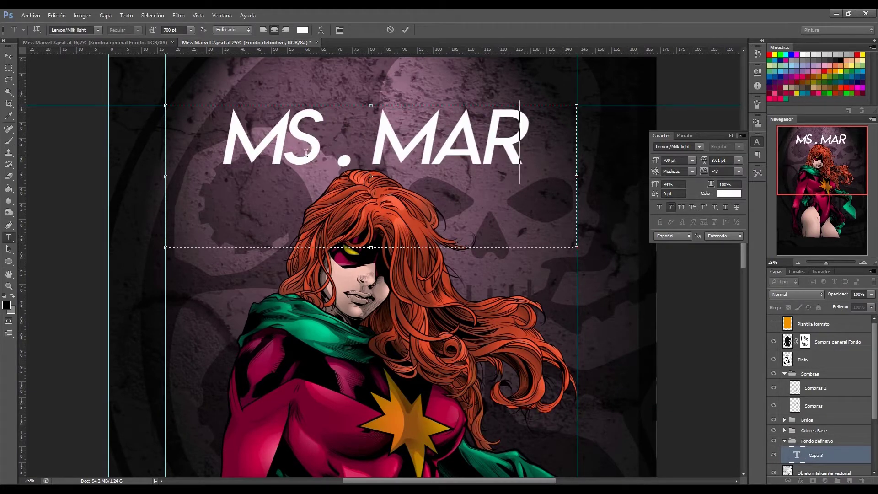
pyautogui.write('VEL')
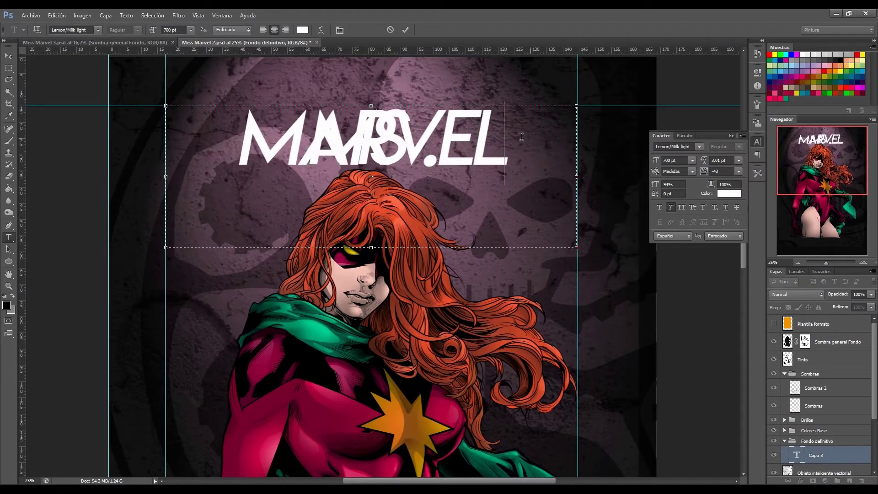
# Set the headline to 500 pt with tracking -83
pyautogui.hotkey('ctrl', 'a')
pyautogui.doubleClick(673, 160)
pyautogui.write('500')
pyautogui.press('Return')
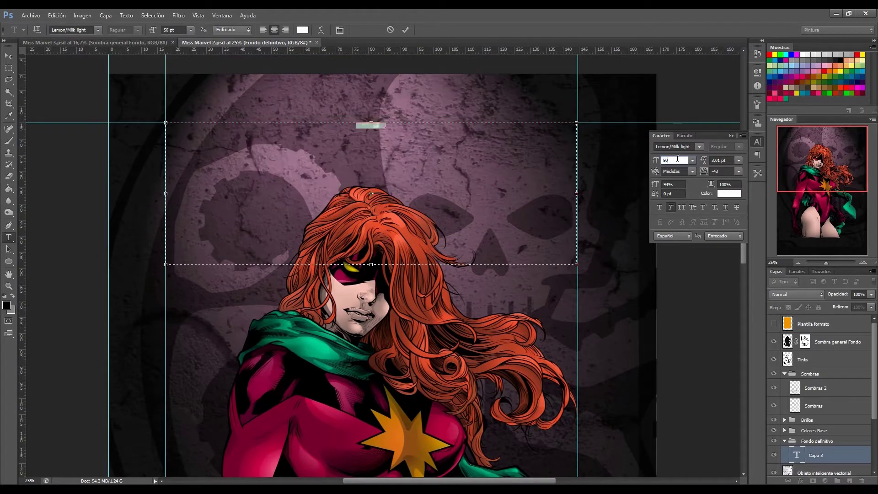
pyautogui.hotkey('alt', 'Left')
pyautogui.hotkey('alt', 'Left')
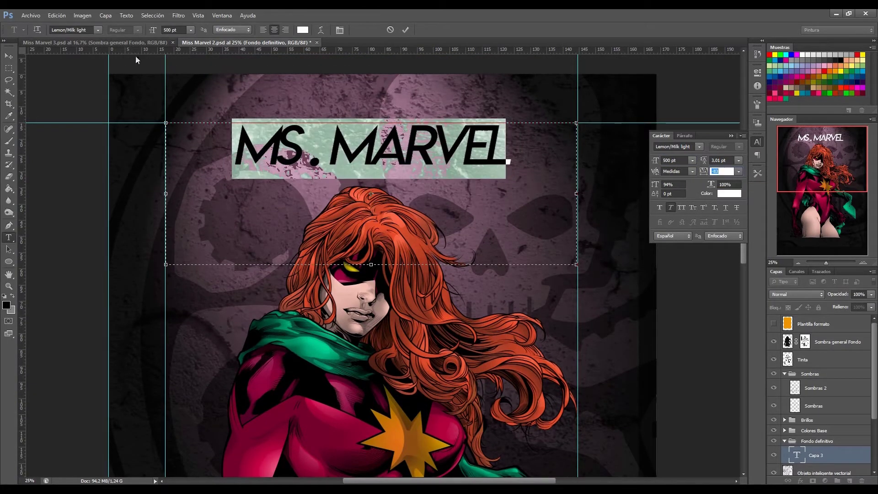
# Switch the headline to Lemon/Milk Regular and enlarge it to 594 pt
pyautogui.click(98, 30)
pyautogui.click(93, 47)
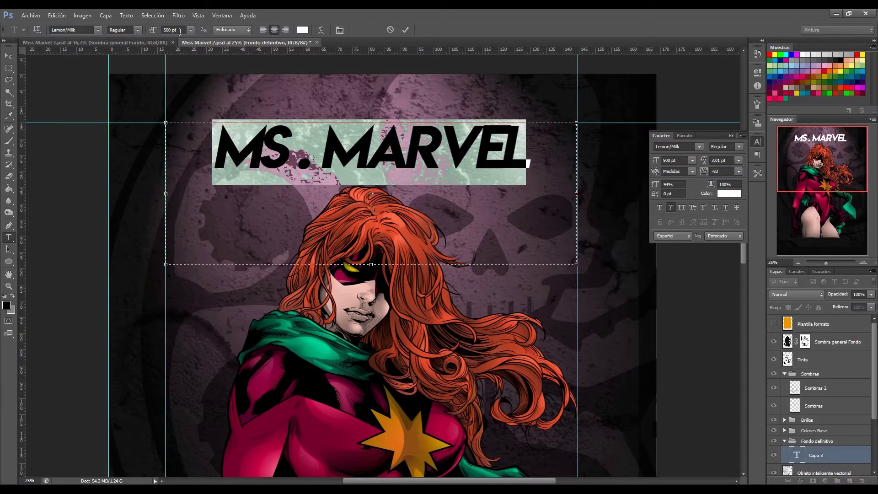
pyautogui.moveTo(152, 30); pyautogui.dragTo(552, 184)
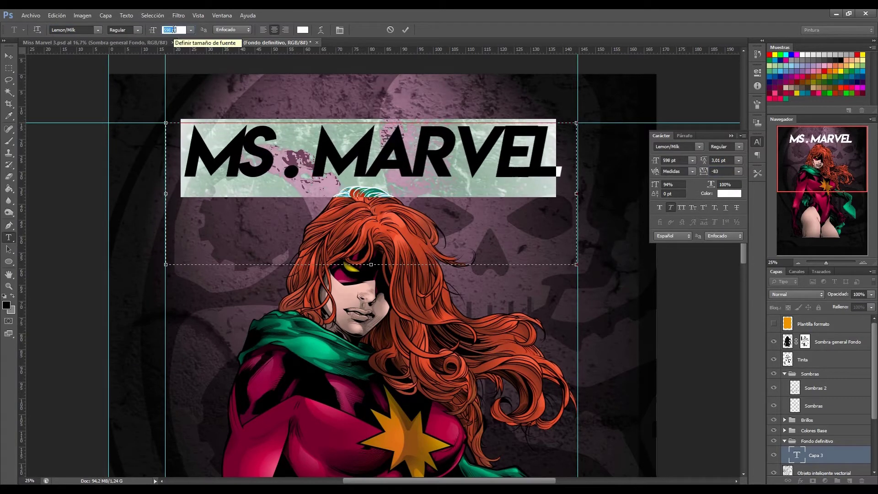
pyautogui.click(552, 183)
# Loosen the tracking of the letters EL in MARVEL to -43
pyautogui.moveTo(504, 152); pyautogui.dragTo(551, 156)
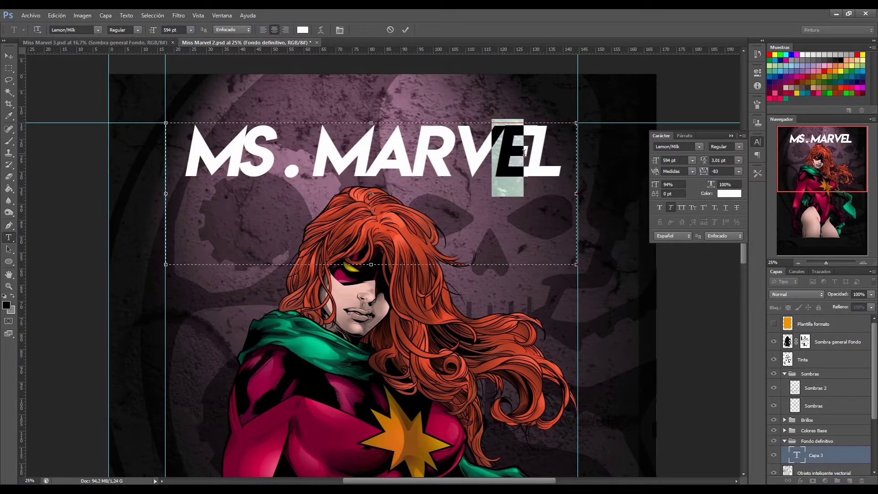
pyautogui.click(722, 171)
pyautogui.press('Up')
pyautogui.press('Up')
pyautogui.press('Up')
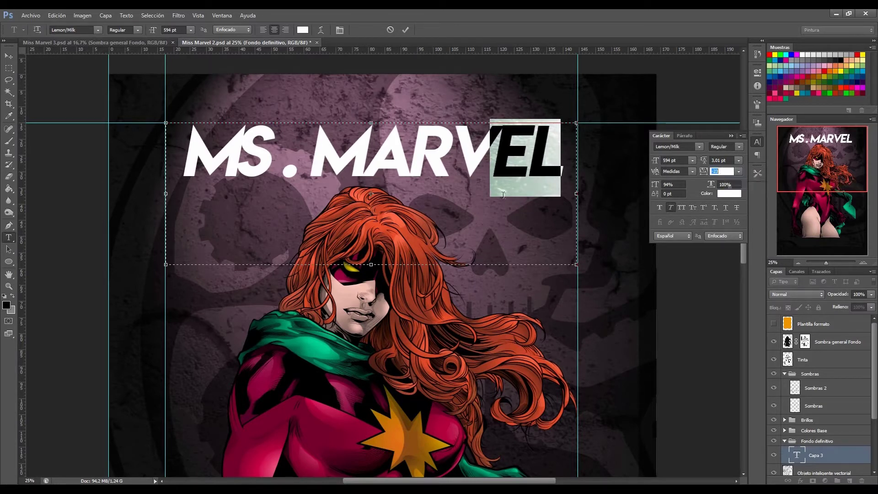
pyautogui.click(487, 164)
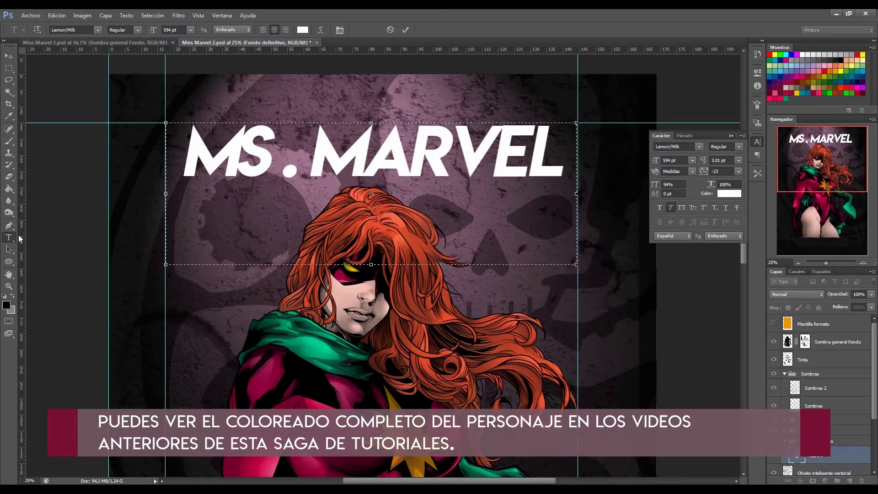
# Stretch the whole headline to 109% vertical scale
pyautogui.hotkey('ctrl', 'a')
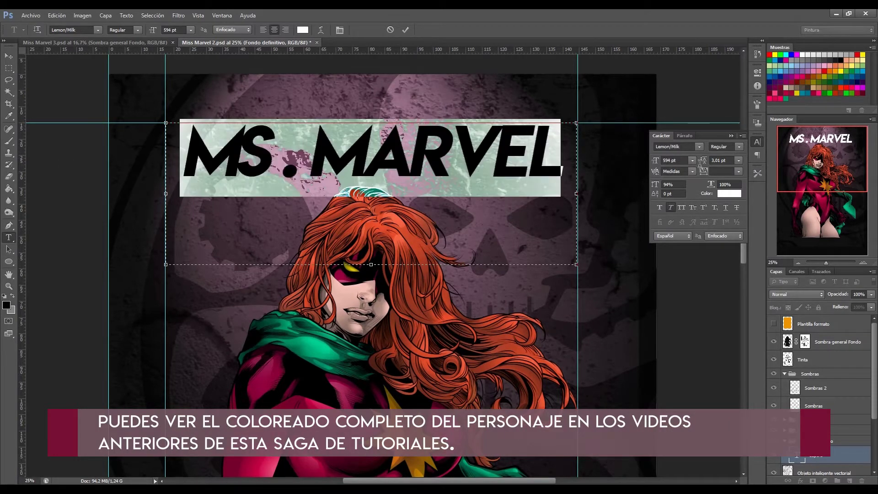
pyautogui.click(680, 185)
pyautogui.press('Up')
pyautogui.press('Up')
pyautogui.press('Up')
pyautogui.press('Up')
pyautogui.press('Up')
pyautogui.press('Up')
pyautogui.press('Up')
pyautogui.press('Up')
pyautogui.press('Up')
pyautogui.press('Up')
pyautogui.press('Up')
pyautogui.press('Up')
pyautogui.press('Down')
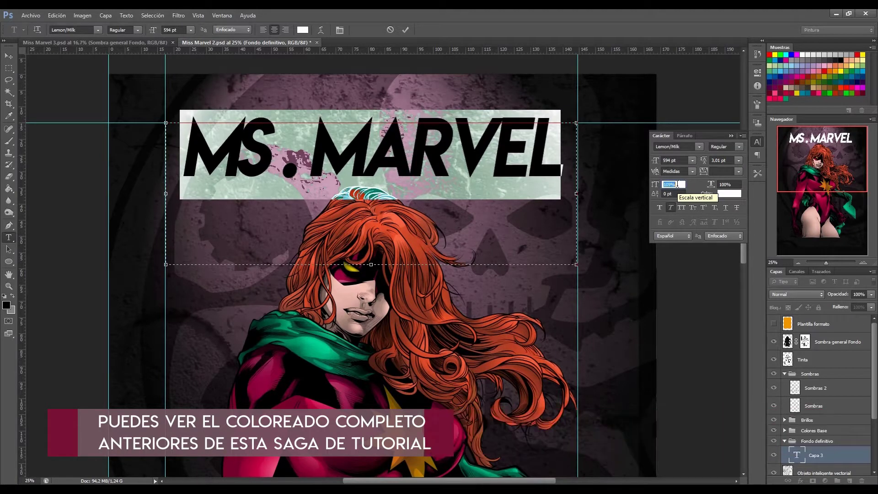
# Loosen the tracking between M and S to -43
pyautogui.click(261, 149)
pyautogui.moveTo(260, 148); pyautogui.dragTo(186, 146)
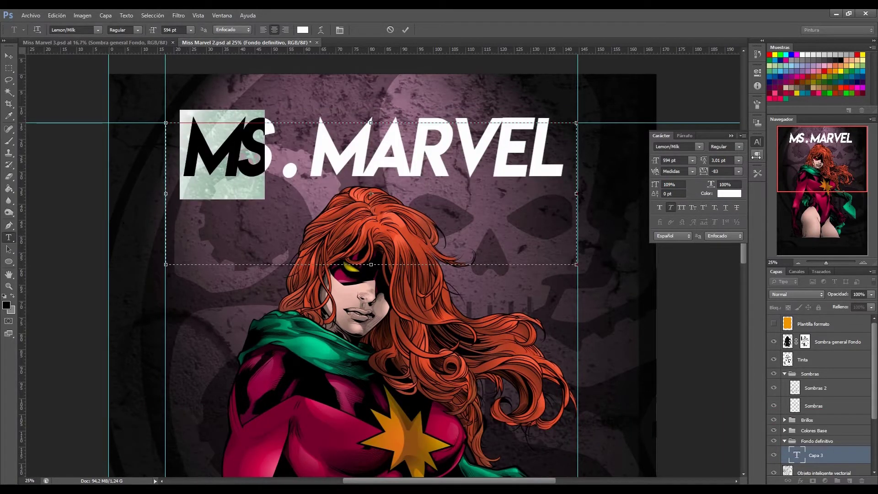
pyautogui.moveTo(719, 171); pyautogui.dragTo(737, 171)
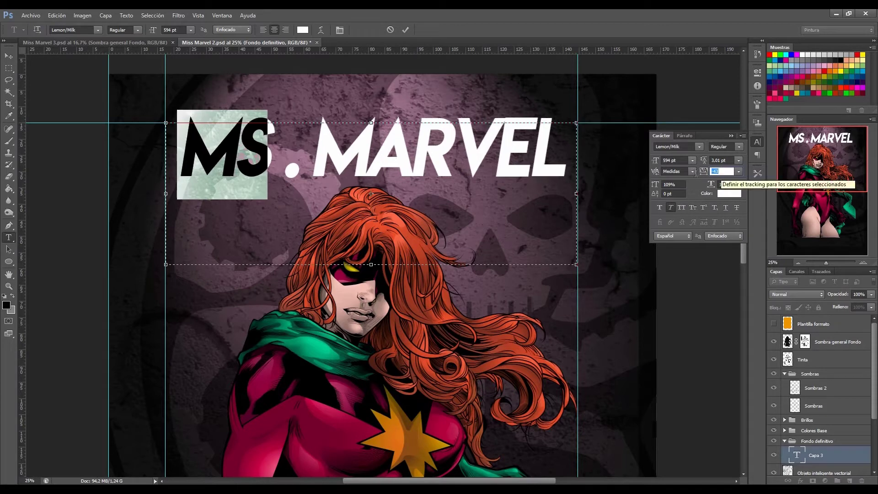
# Nudge the committed title slightly down so it sits centred above the heroine
pyautogui.click(9, 55)
pyautogui.moveTo(371, 157); pyautogui.dragTo(372, 170)
pyautogui.press('z')
pyautogui.keyDown('alt'); pyautogui.click(192, 160); pyautogui.keyUp('alt')
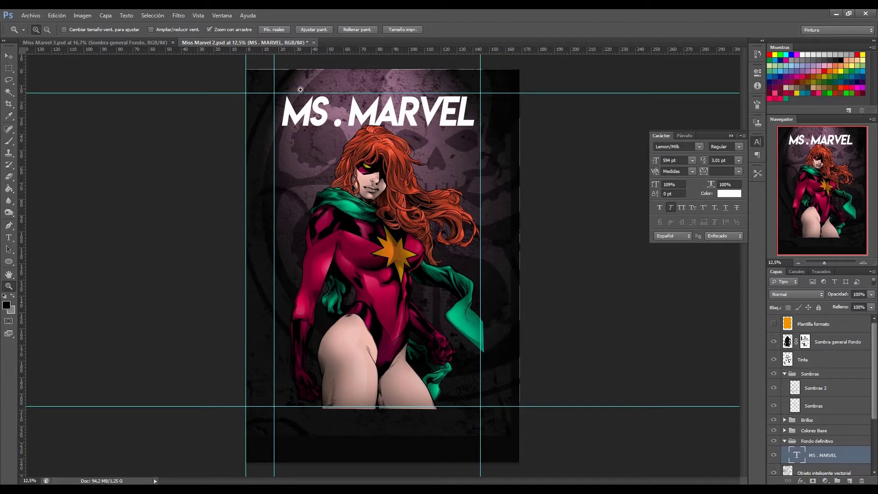
# Toggle the orange Plantilla formato template on to compare it with the artwork
pyautogui.click(773, 324)
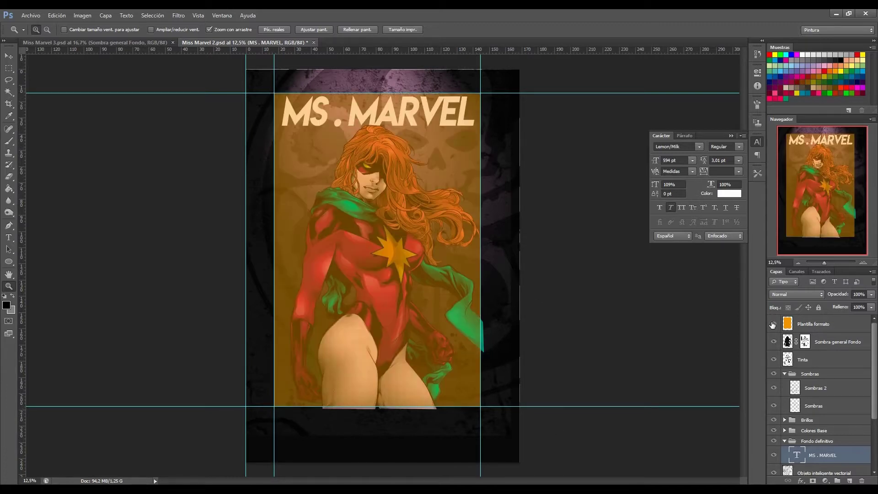
pyautogui.click(772, 324)
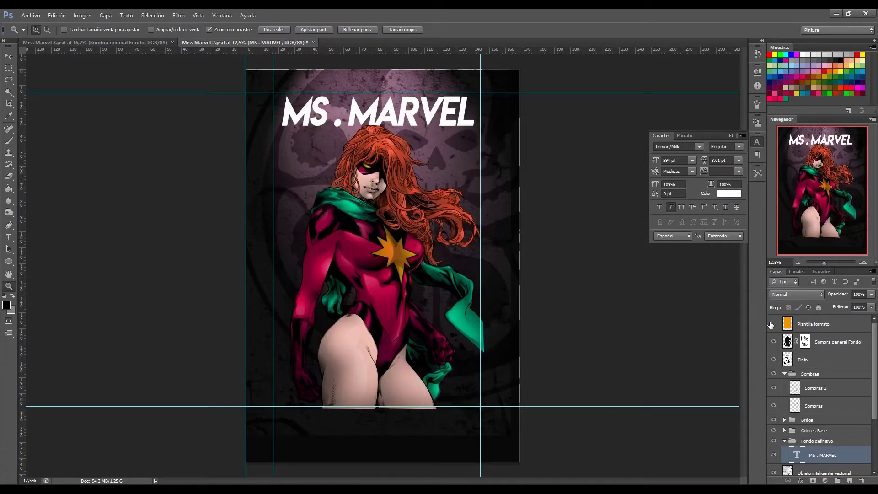
pyautogui.click(773, 324)
pyautogui.click(773, 324)
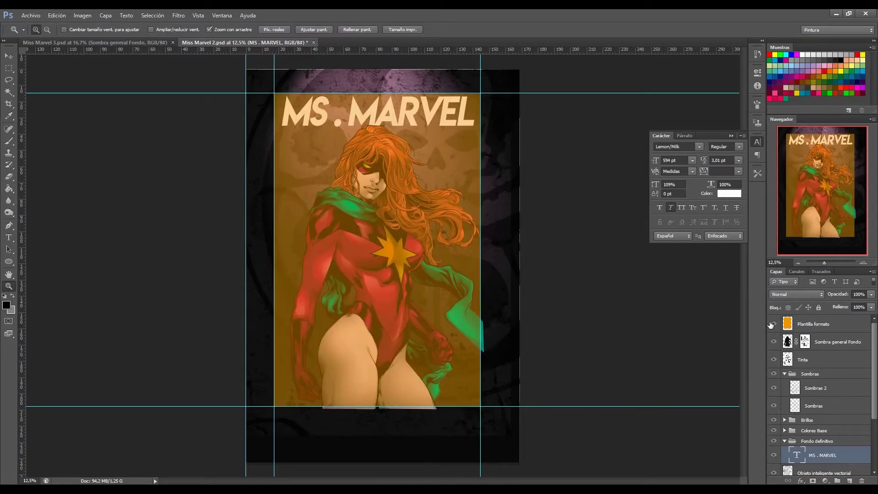
# Scale the Plantilla formato template layer up to about 104%
pyautogui.click(9, 68)
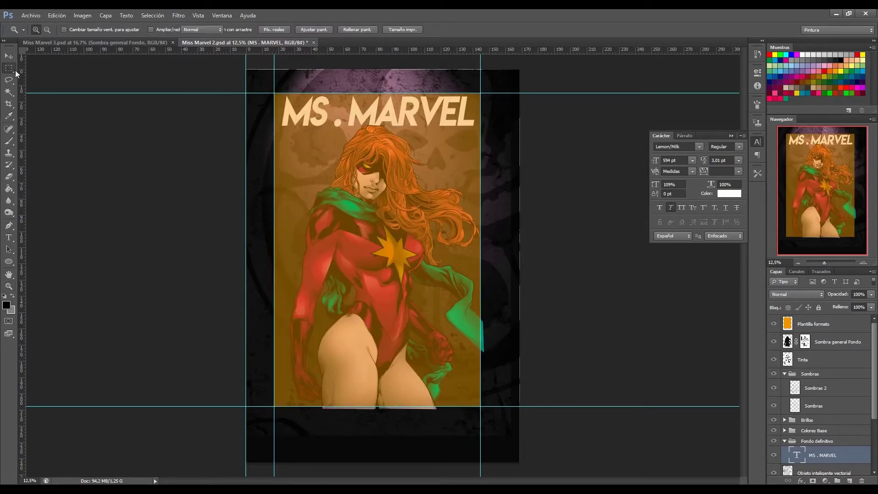
pyautogui.moveTo(263, 80)
pyautogui.mouseDown()
pyautogui.moveTo(477, 413)
pyautogui.moveTo(480, 406)
pyautogui.mouseUp()
pyautogui.click(811, 323)
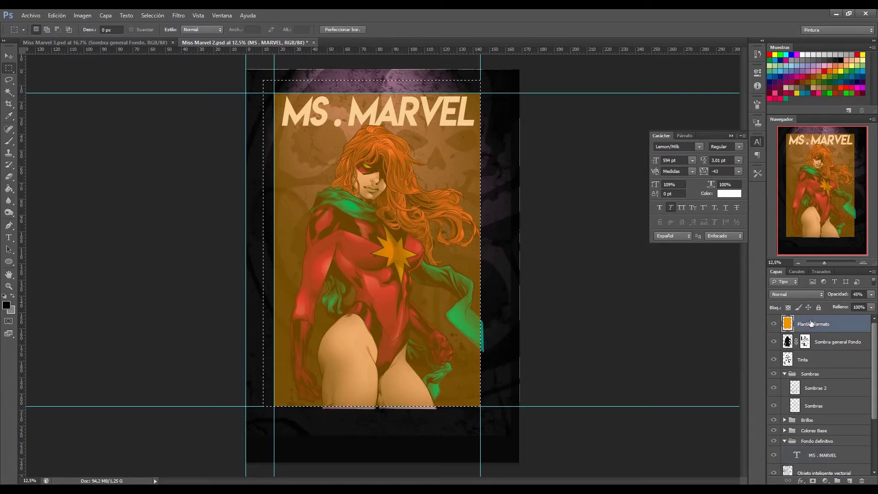
pyautogui.rightClick(422, 225)
pyautogui.press('Escape')
pyautogui.hotkey('ctrl', 't')
pyautogui.moveTo(263, 81); pyautogui.dragTo(257, 71)
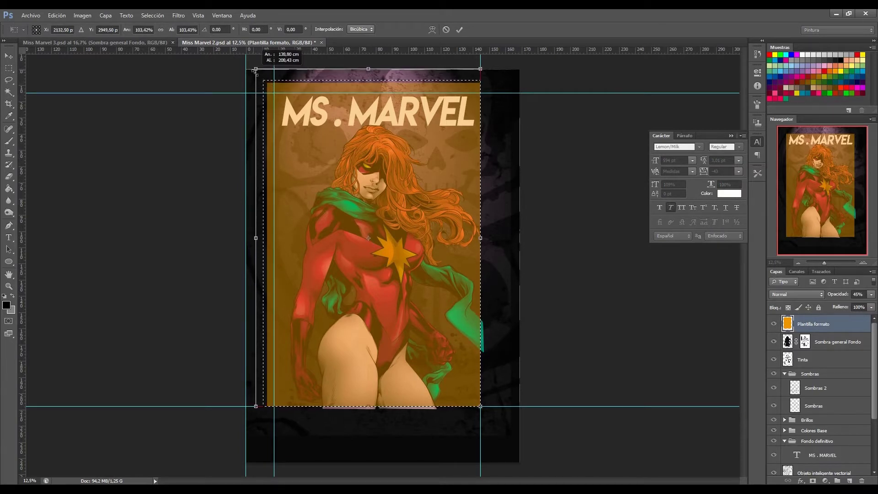
pyautogui.press('Return')
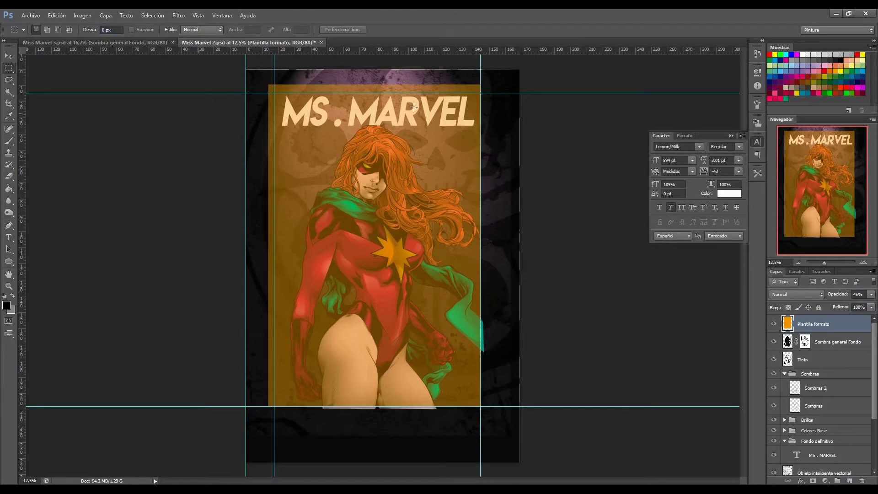
# Align the guides with the template's left and top edges
pyautogui.press('v')
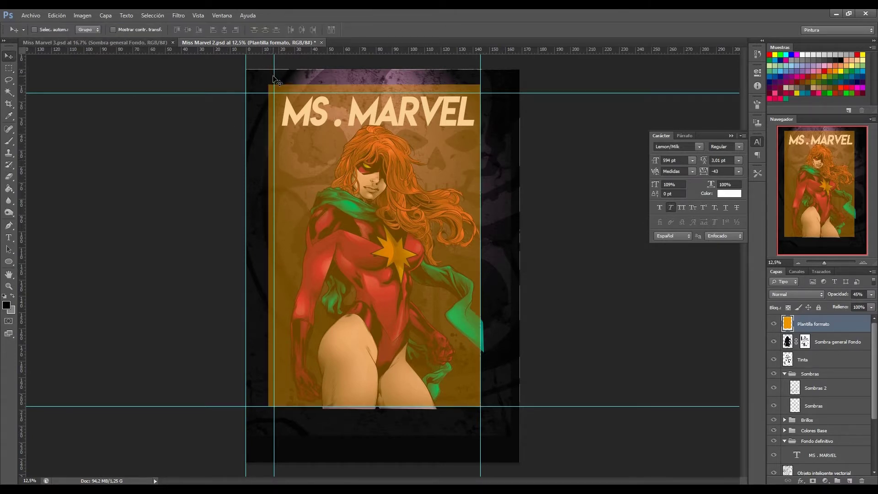
pyautogui.moveTo(274, 76); pyautogui.dragTo(268, 76)
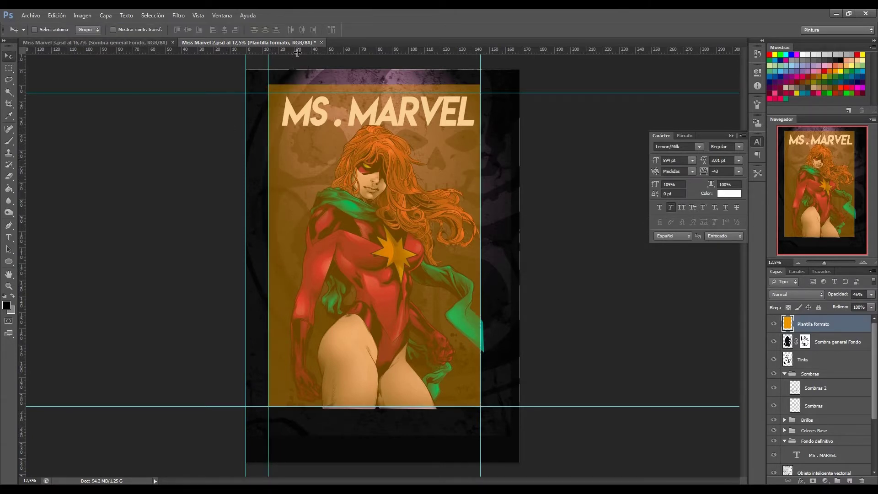
pyautogui.moveTo(300, 93); pyautogui.dragTo(300, 84)
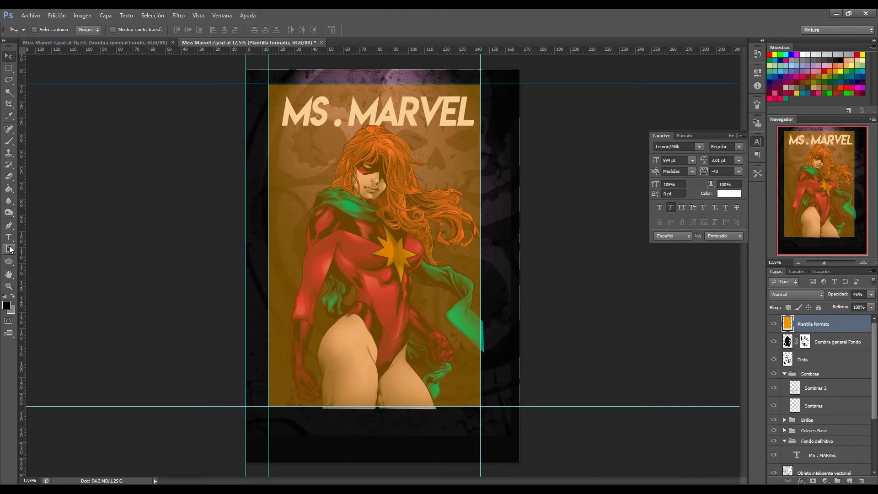
# Crop the canvas to the template outline and guides, trimming the dark surrounding margins
pyautogui.click(9, 103)
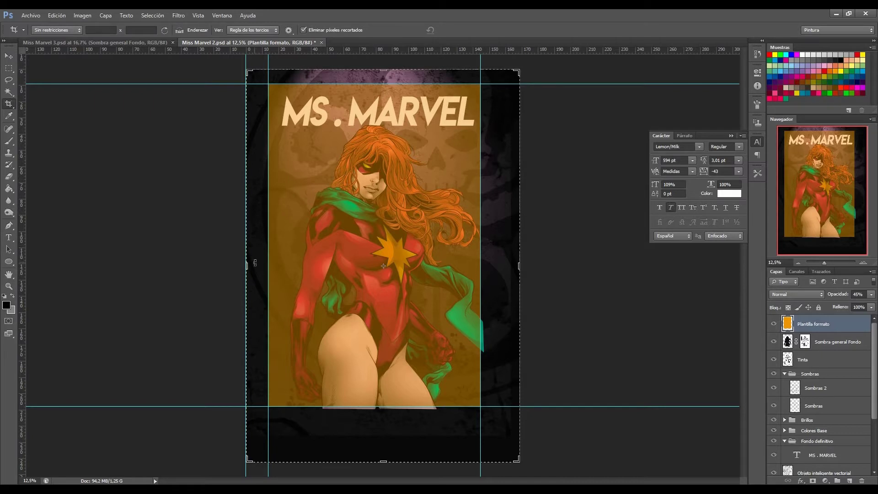
pyautogui.moveTo(248, 265); pyautogui.dragTo(258, 266)
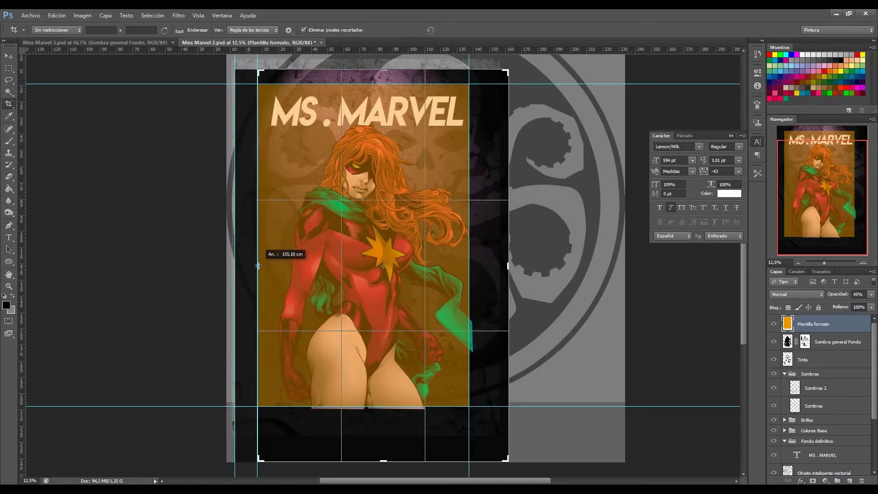
pyautogui.moveTo(506, 267); pyautogui.dragTo(473, 306)
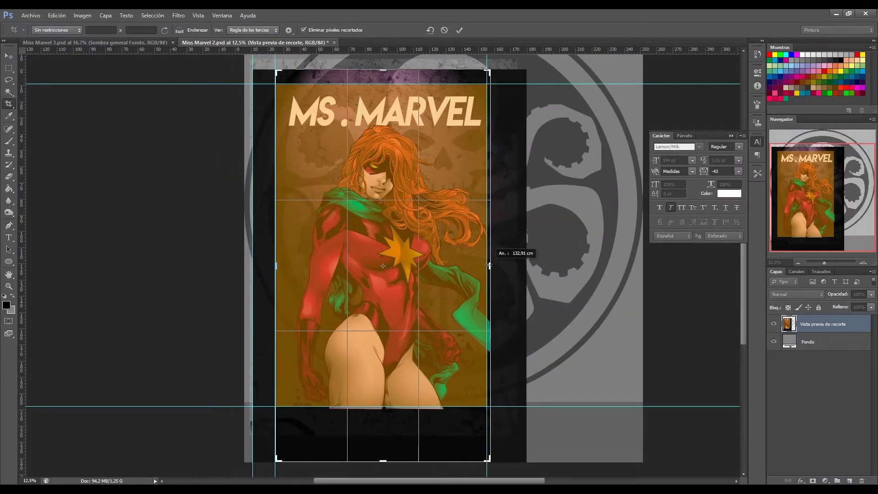
pyautogui.moveTo(383, 461); pyautogui.dragTo(391, 433)
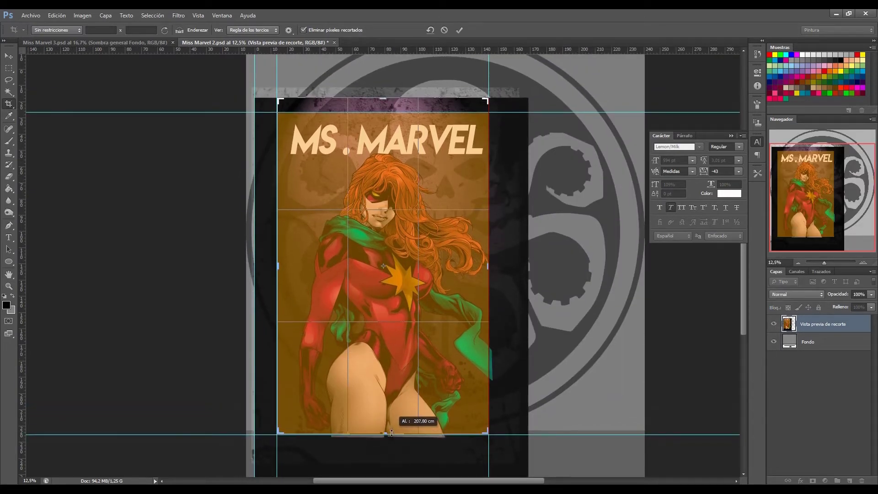
pyautogui.moveTo(391, 433); pyautogui.dragTo(392, 434)
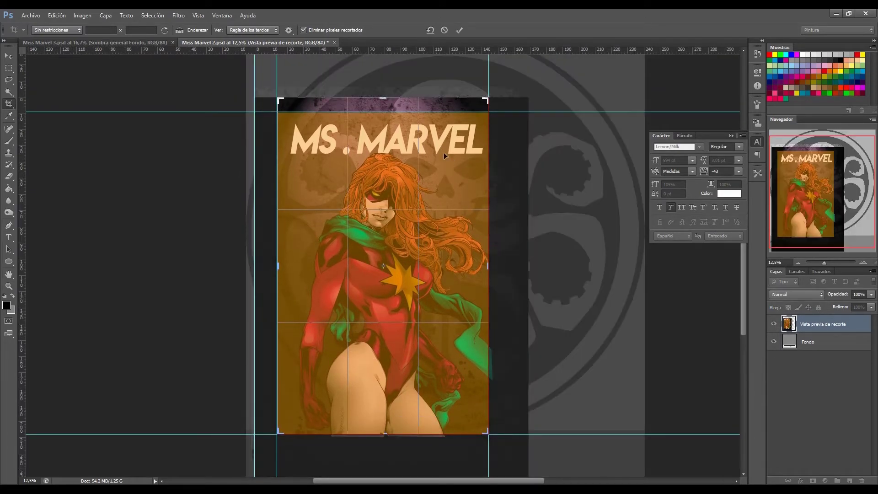
pyautogui.moveTo(380, 91); pyautogui.dragTo(383, 100)
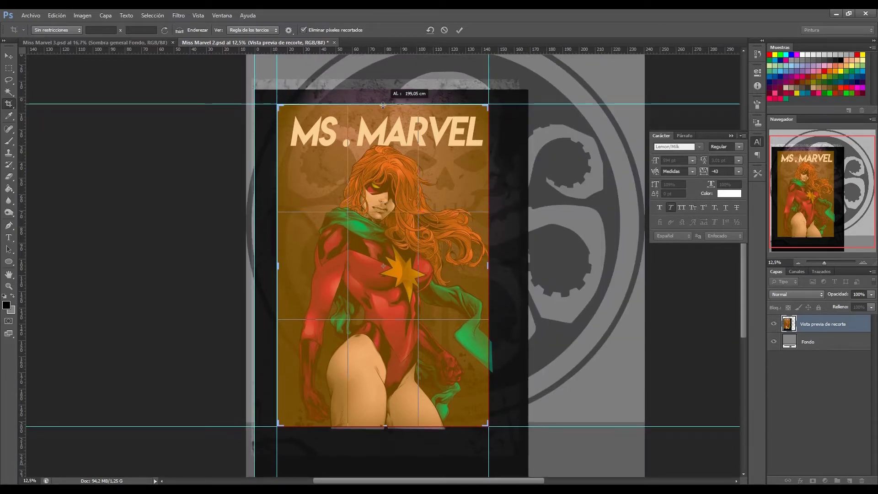
pyautogui.press('Return')
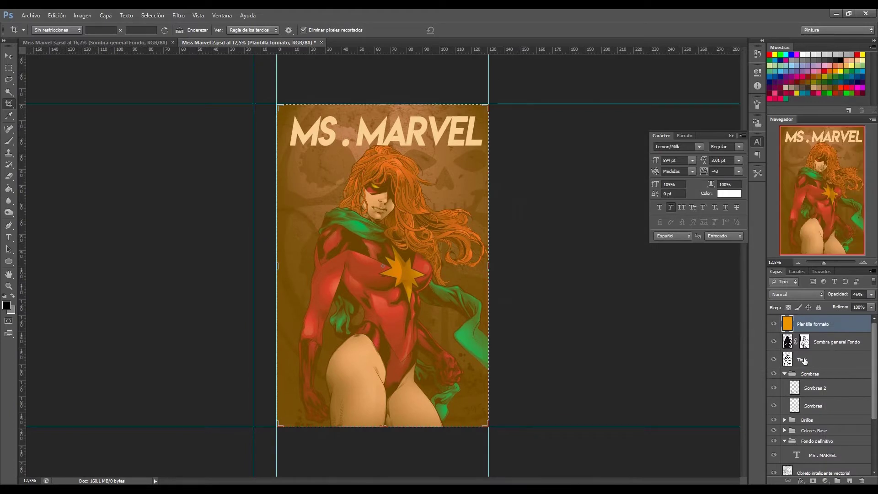
pyautogui.press('m')
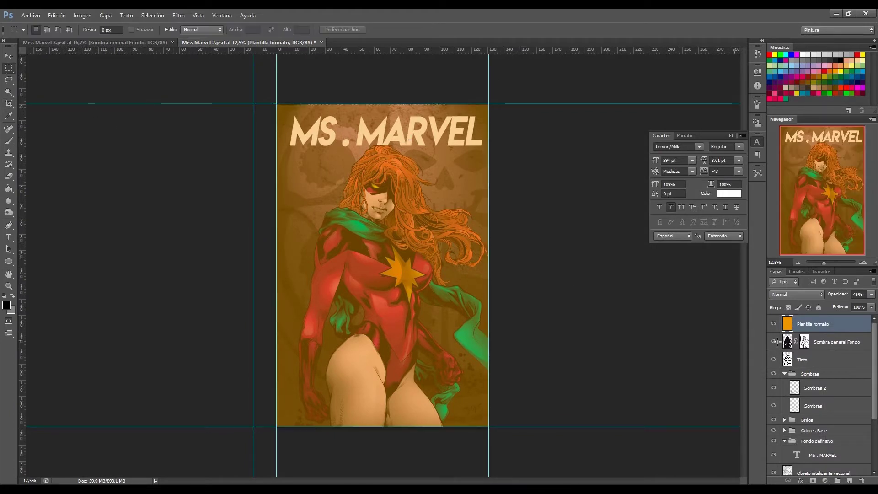
# Hide the orange template and zoom in on the MS . MARVEL title
pyautogui.click(774, 323)
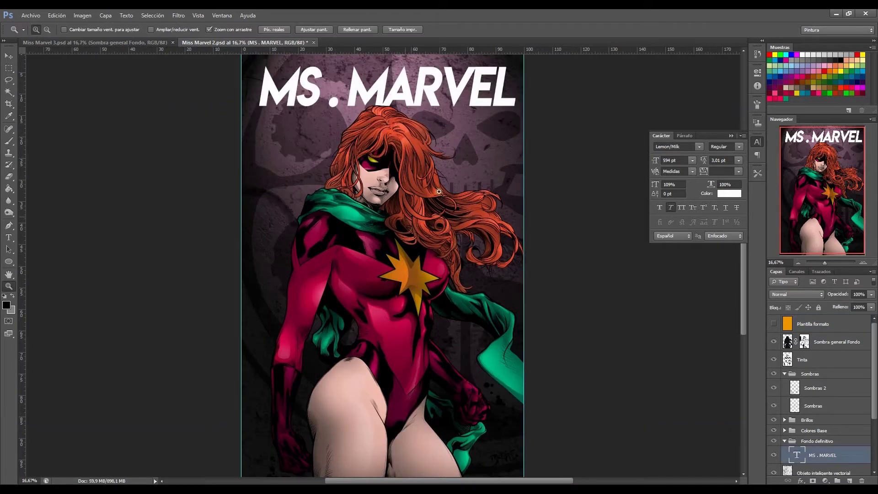
pyautogui.scroll(1, 347, 124)
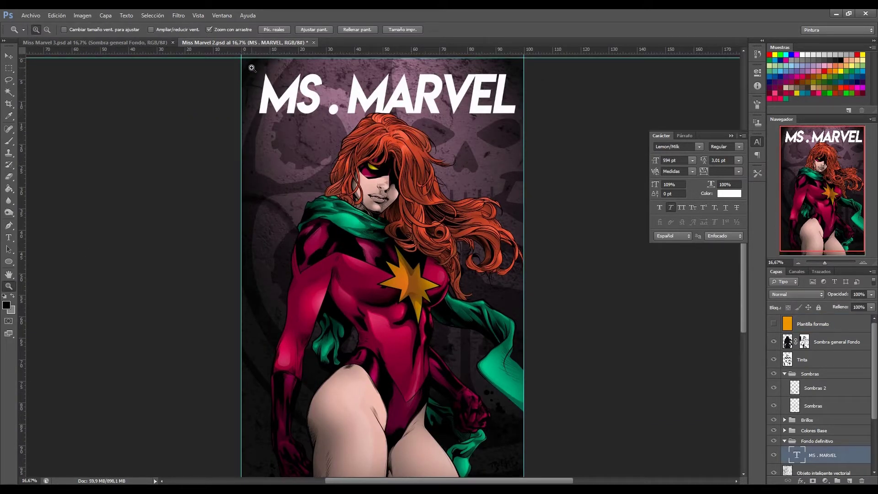
pyautogui.scroll(-1, 280, 229)
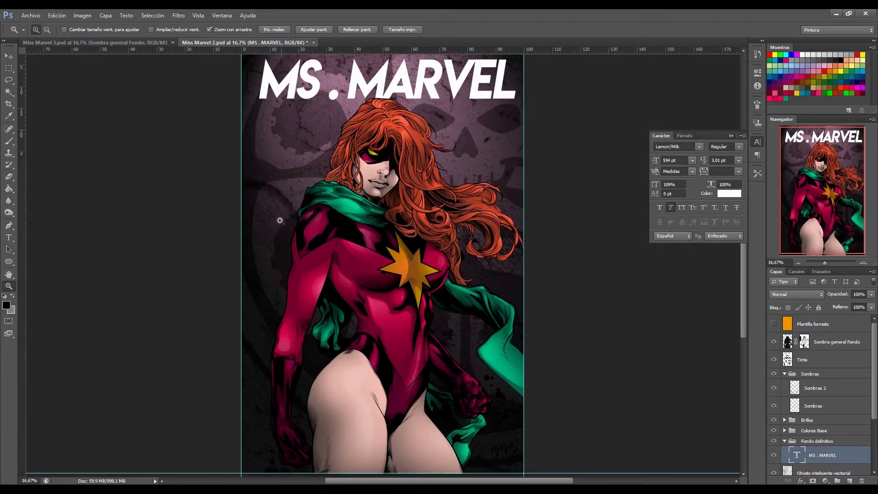
pyautogui.scroll(3, 261, 73)
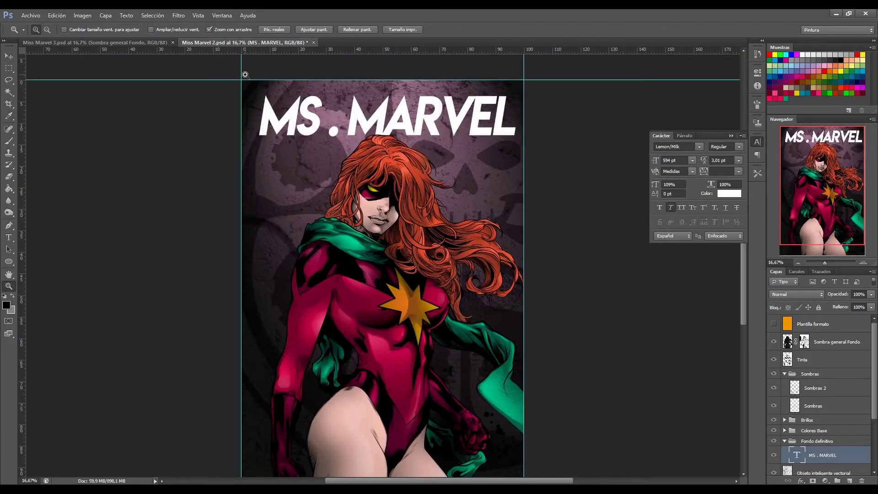
pyautogui.click(294, 93)
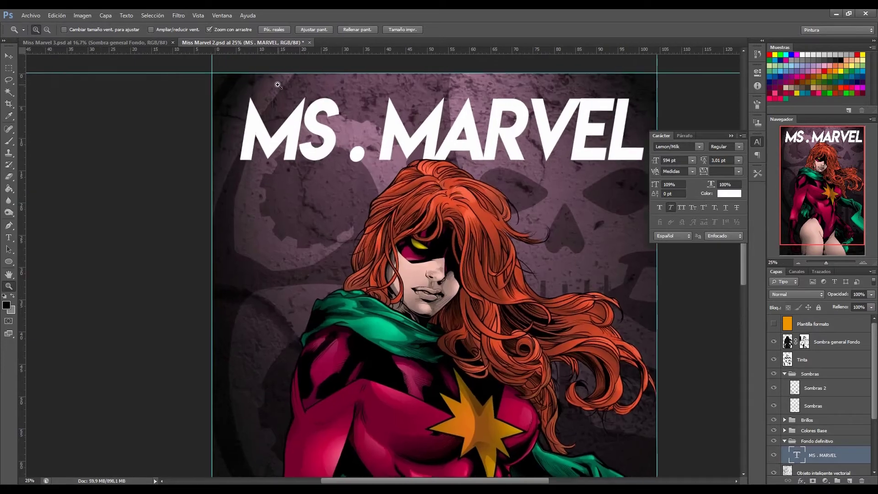
# Add a vertical guide near the left margin and nudge it slightly right
pyautogui.moveTo(22, 105); pyautogui.dragTo(221, 91)
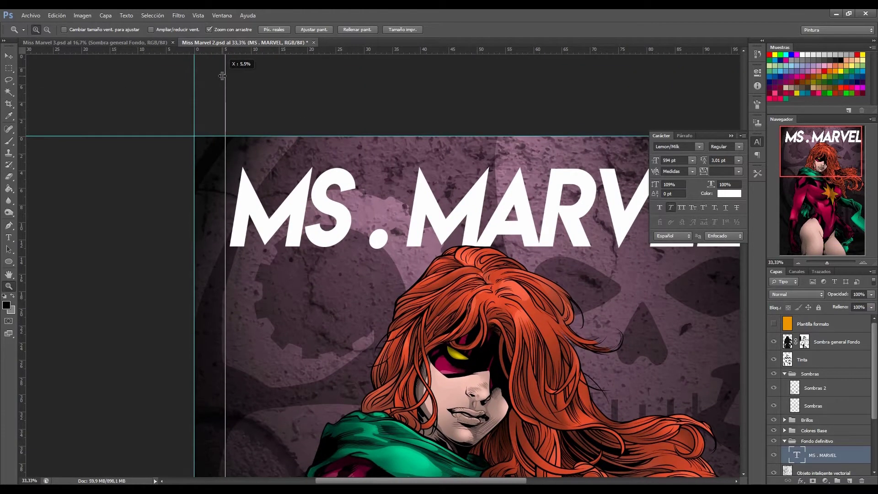
pyautogui.press('v')
pyautogui.hotkey('ctrl', ',')
pyautogui.moveTo(221, 100); pyautogui.dragTo(400, 79)
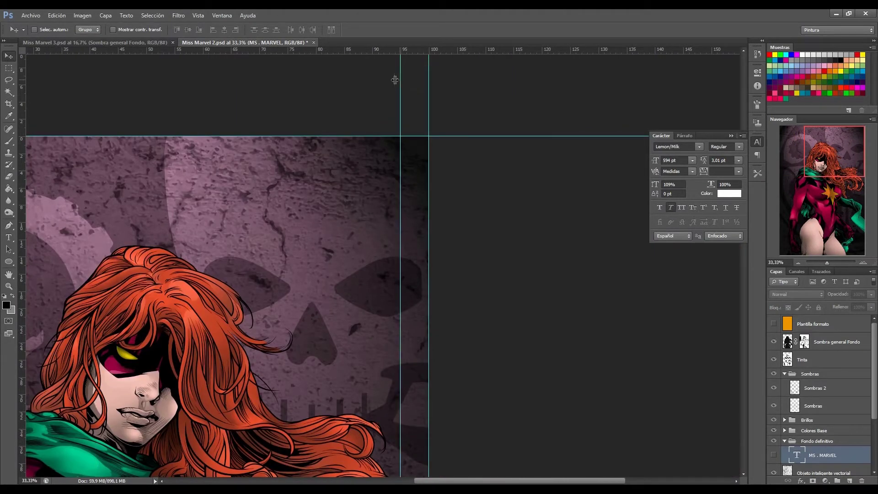
pyautogui.click(10, 291)
pyautogui.hotkey('ctrl', '-')
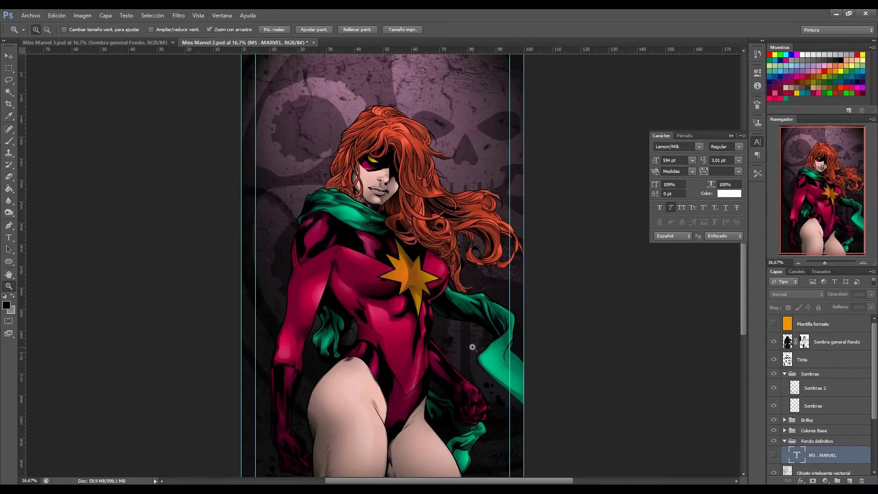
# Add horizontal guides near the top and bottom margins, raising the top one
pyautogui.hotkey('ctrl', '+')
pyautogui.hotkey('ctrl', '+')
pyautogui.moveTo(199, 50); pyautogui.dragTo(190, 164)
pyautogui.moveTo(296, 313); pyautogui.dragTo(256, 320)
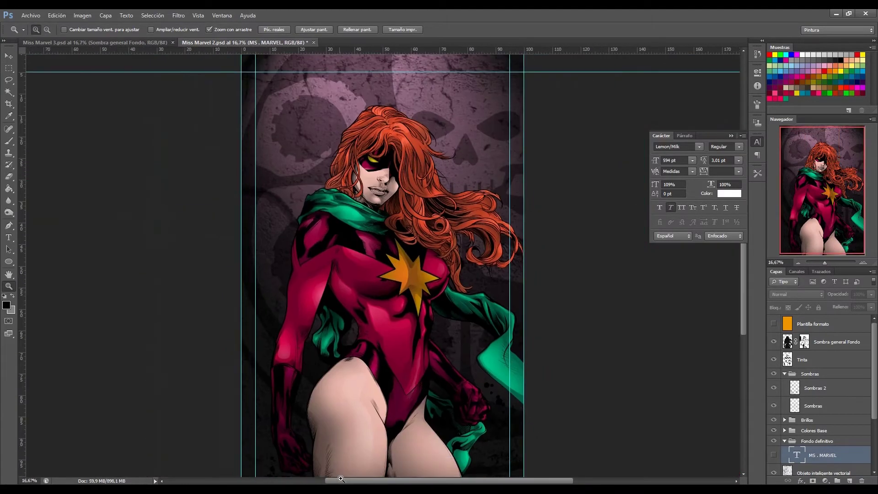
pyautogui.click(316, 409)
pyautogui.moveTo(110, 51)
pyautogui.mouseDown()
pyautogui.moveTo(111, 395)
pyautogui.moveTo(107, 374)
pyautogui.mouseUp()
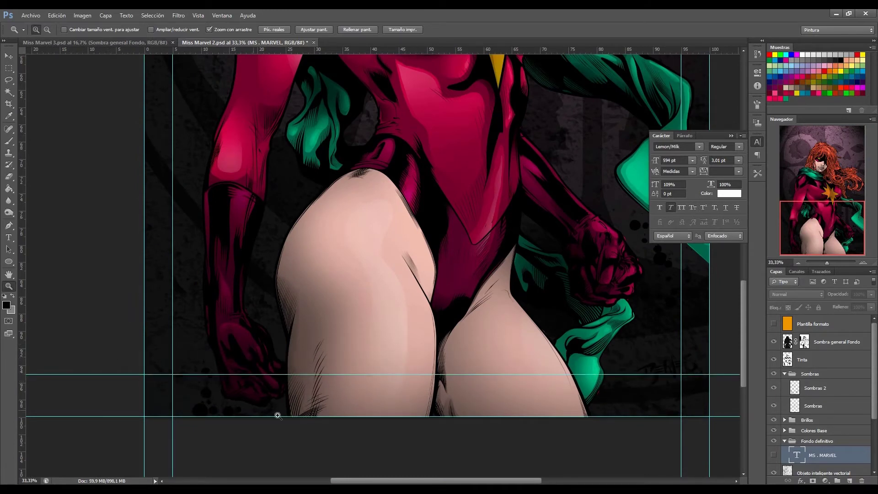
pyautogui.keyDown('alt'); pyautogui.click(453, 313); pyautogui.keyUp('alt')
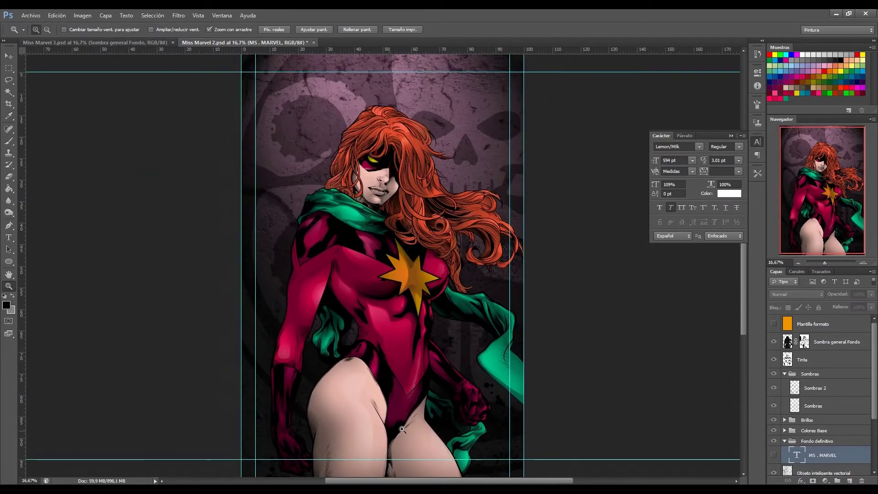
pyautogui.click(302, 92)
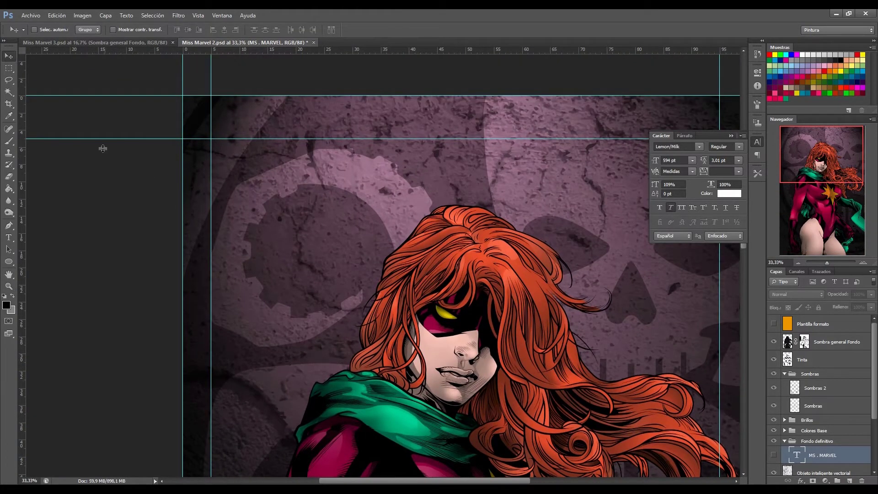
pyautogui.moveTo(89, 139); pyautogui.dragTo(107, 122)
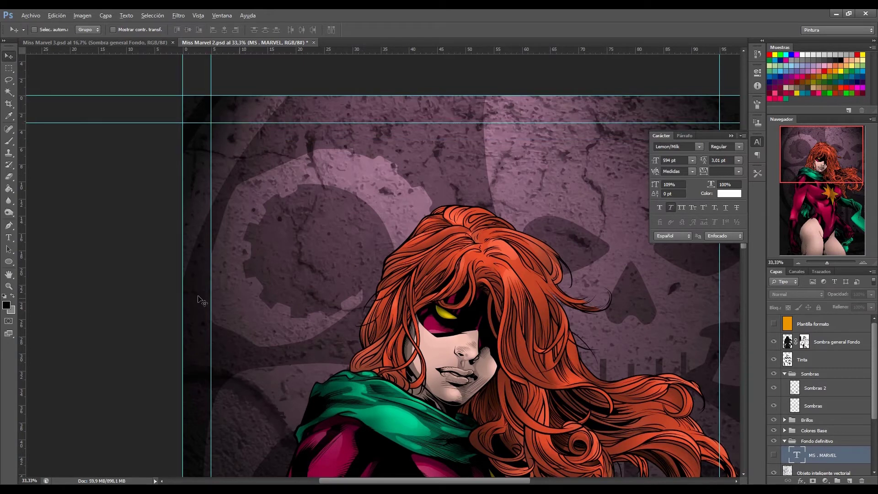
# Lower the bottom guide to about 96.8%, zoom out, and show the title layer again
pyautogui.press('h')
pyautogui.moveTo(358, 272); pyautogui.dragTo(155, 287)
pyautogui.moveTo(206, 383); pyautogui.dragTo(206, 401)
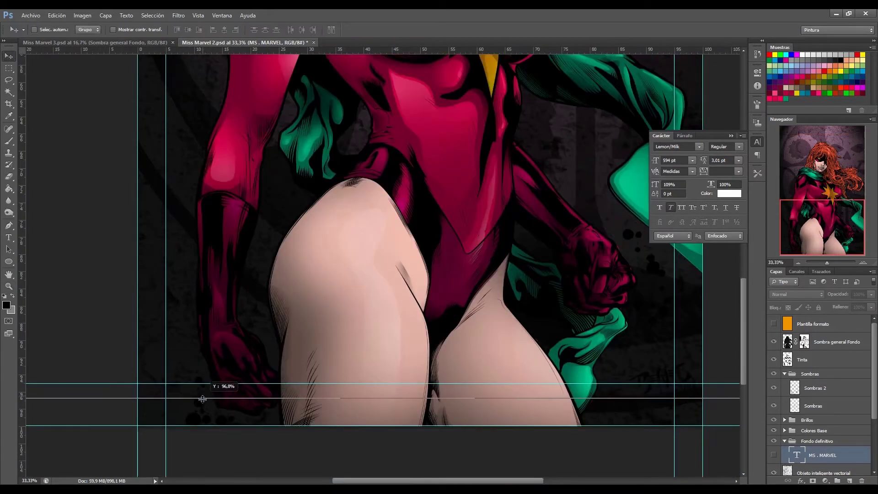
pyautogui.press('z')
pyautogui.moveTo(375, 192); pyautogui.dragTo(320, 192)
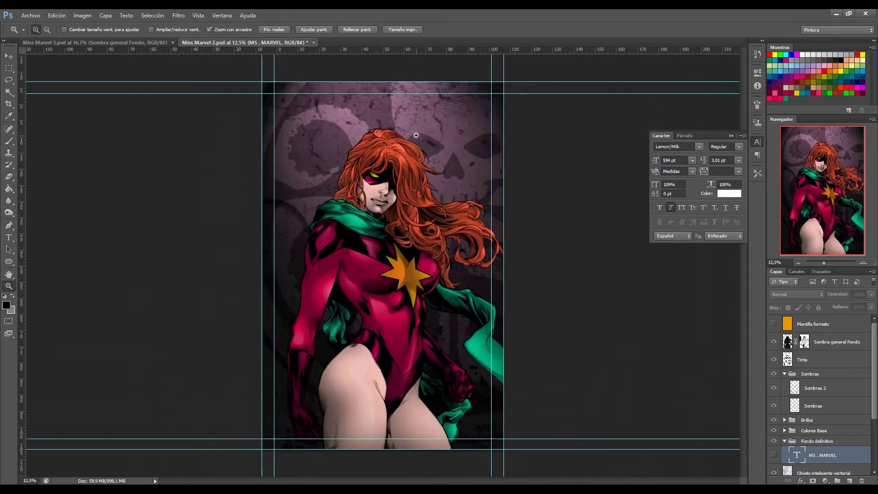
pyautogui.click(773, 454)
# Select all the title text and narrow its text box from both sides
pyautogui.click(456, 129)
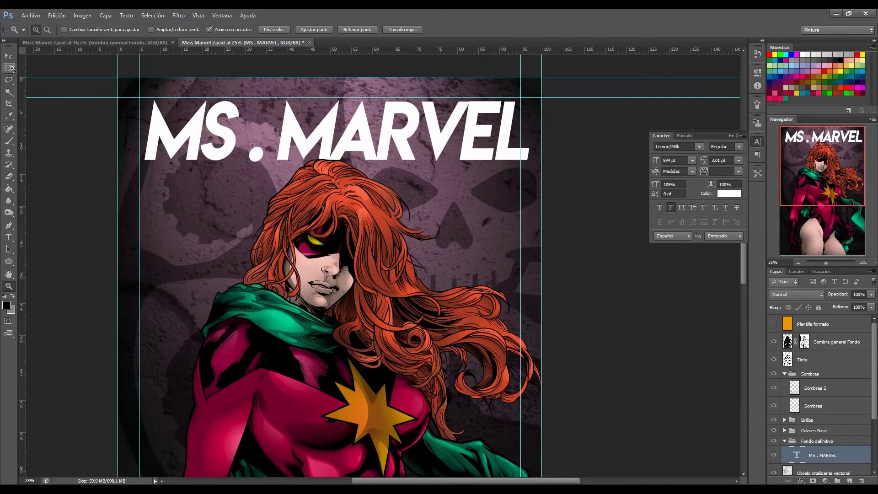
pyautogui.click(31, 273)
pyautogui.press('t')
pyautogui.hotkey('ctrl', 'a')
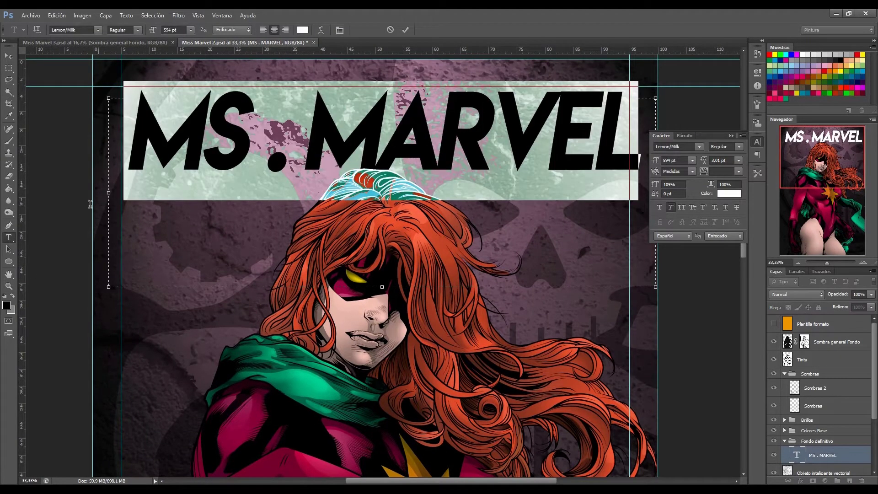
pyautogui.moveTo(108, 192); pyautogui.dragTo(121, 193)
pyautogui.click(731, 136)
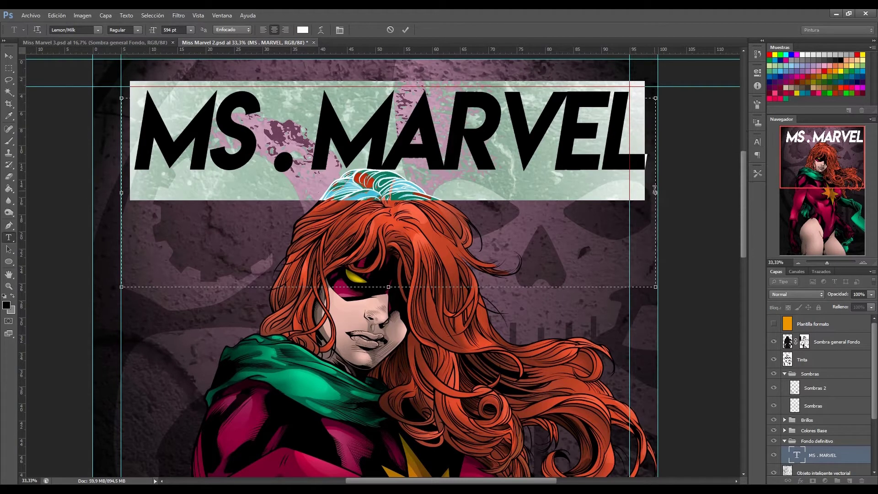
pyautogui.moveTo(655, 191); pyautogui.dragTo(629, 193)
# Set the title's font size to 540 pt and commit the edit
pyautogui.click(757, 141)
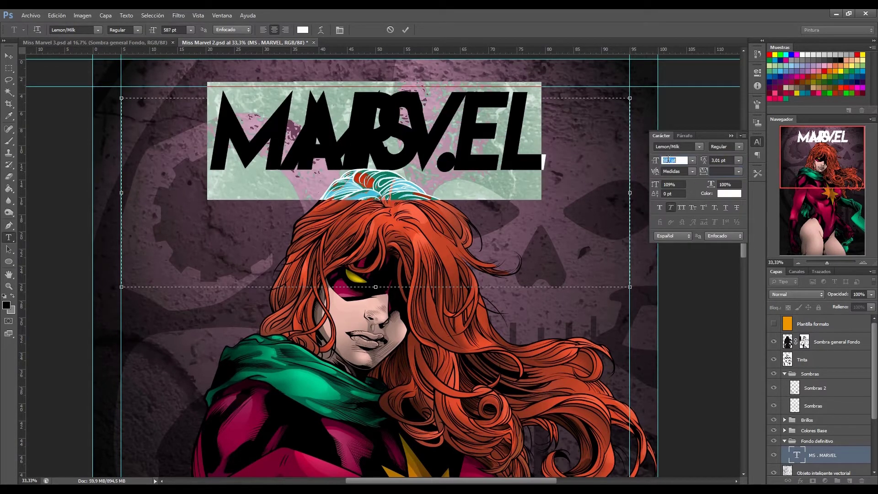
pyautogui.write('540')
pyautogui.press('Return')
pyautogui.hotkey('ctrl', 'Return')
pyautogui.press('m')
pyautogui.scroll(1, 493, 186)
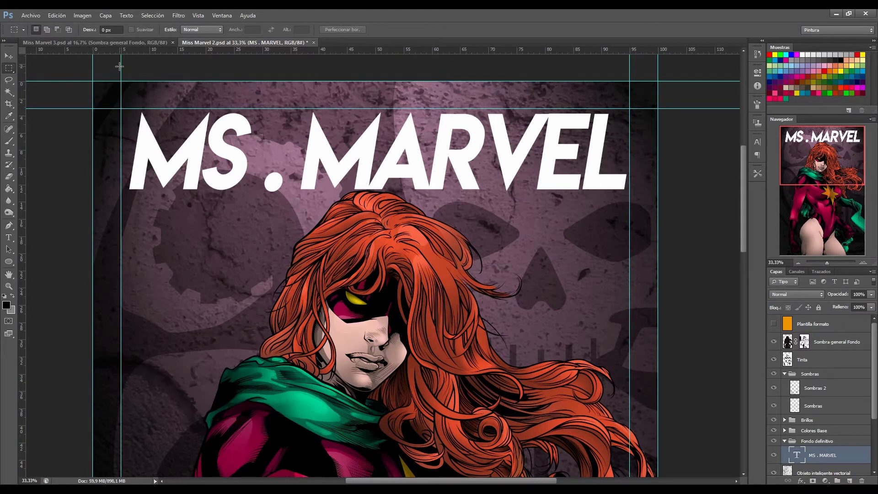
pyautogui.press('v')
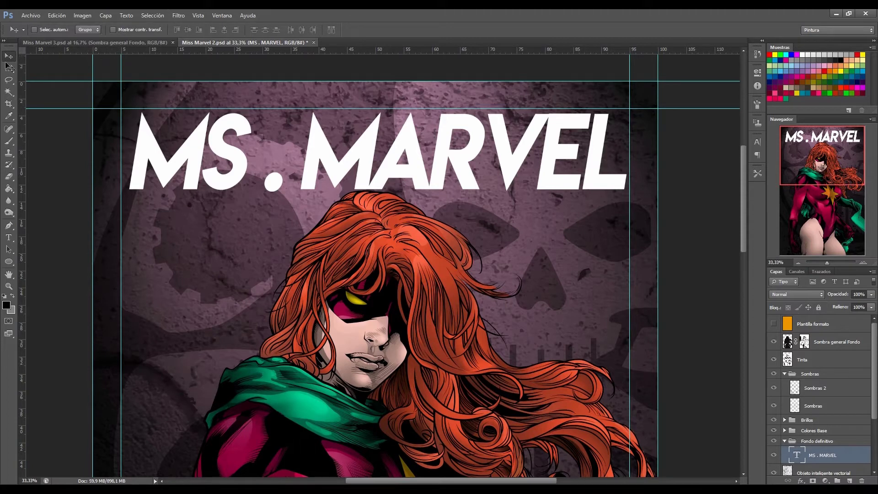
# Drag vertical guides from the left ruler to 15% and 95% of the cover width
pyautogui.moveTo(24, 75); pyautogui.dragTo(177, 79)
pyautogui.moveTo(23, 172); pyautogui.dragTo(629, 100)
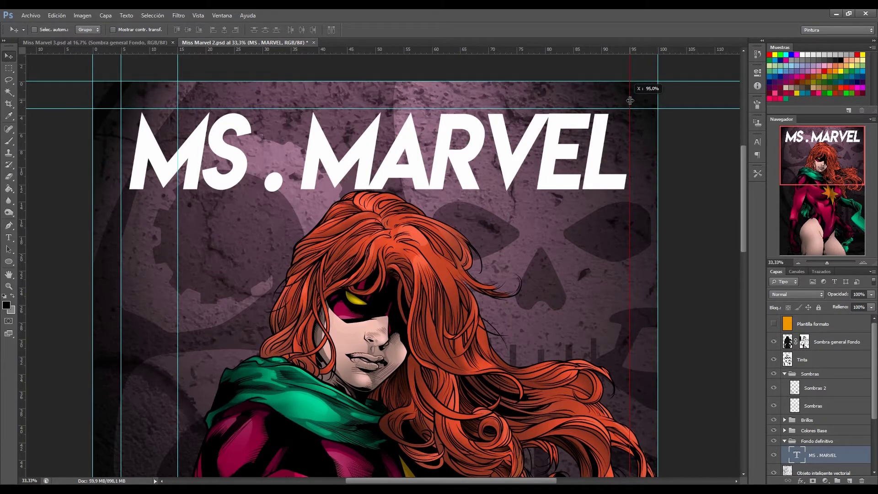
pyautogui.moveTo(630, 100); pyautogui.dragTo(630, 100)
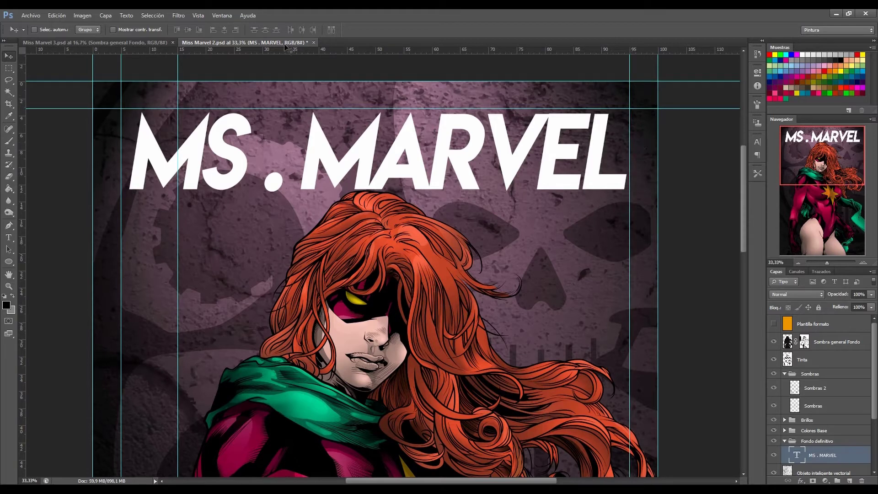
pyautogui.click(9, 238)
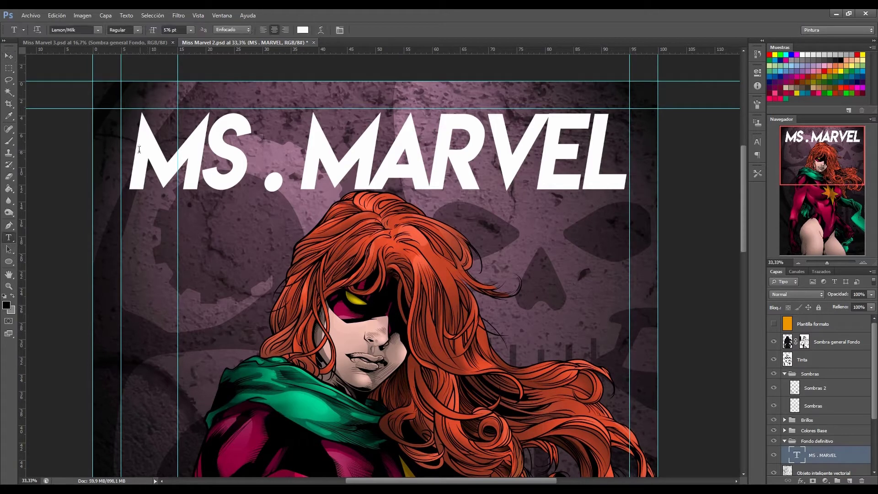
# Reduce the MS . MARVEL title's font size to 571 pt
pyautogui.click(141, 146)
pyautogui.hotkey('ctrl', 'a')
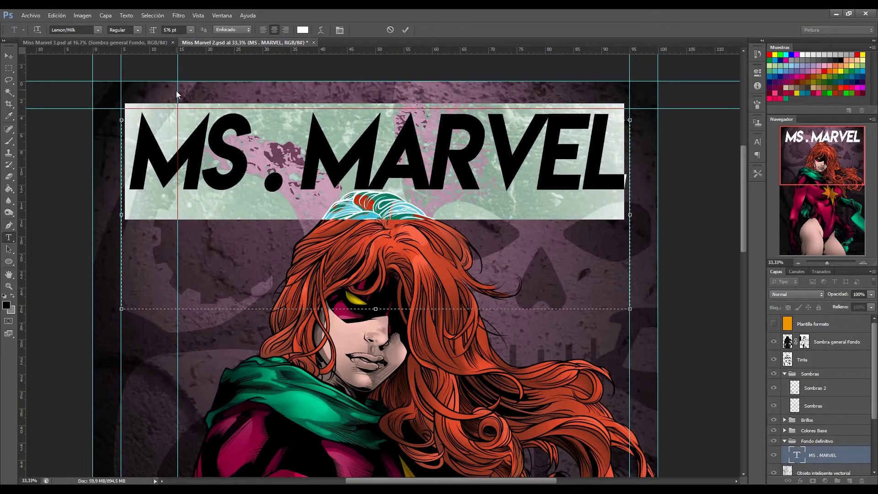
pyautogui.click(181, 30)
pyautogui.write('571')
pyautogui.press('Return')
# Right-align the title so it spans the 15% and 95% guides, then commit it
pyautogui.scroll(-14, 183, 31)
pyautogui.scroll(-7, 183, 31)
pyautogui.scroll(-14, 182, 31)
pyautogui.scroll(-10, 183, 31)
pyautogui.scroll(3, 182, 30)
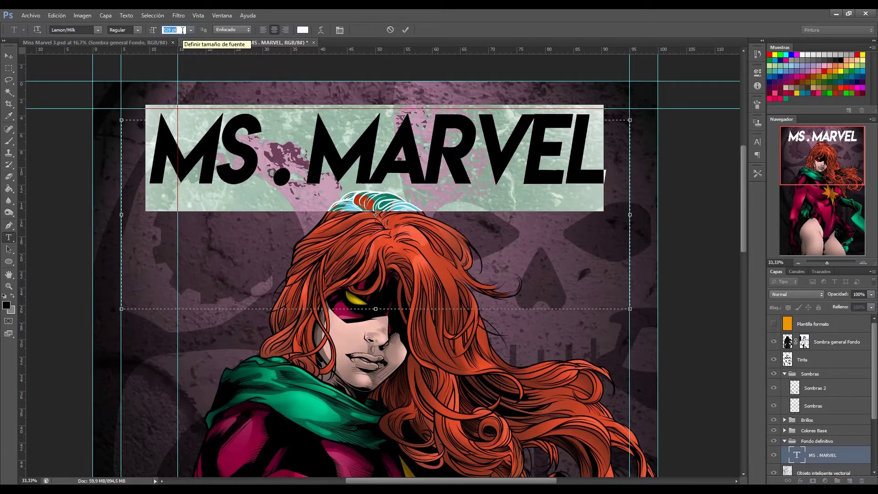
pyautogui.click(286, 30)
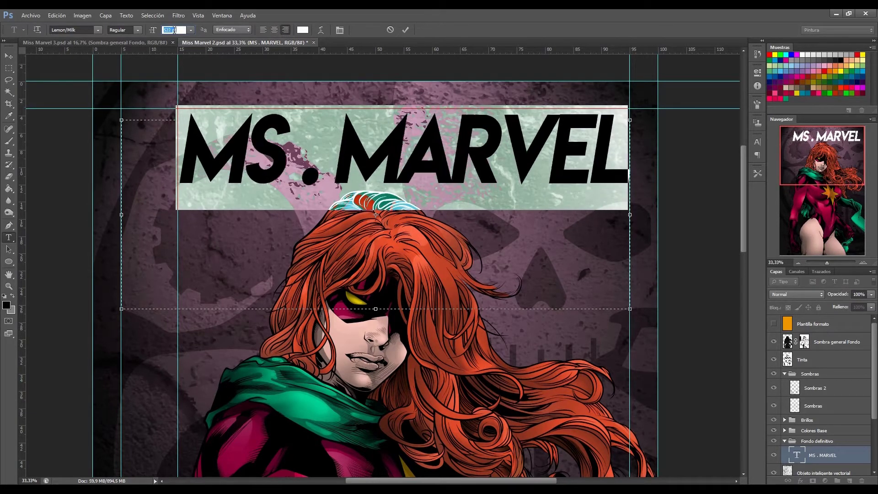
pyautogui.click(8, 68)
pyautogui.press('z')
pyautogui.hotkey('ctrl', '-')
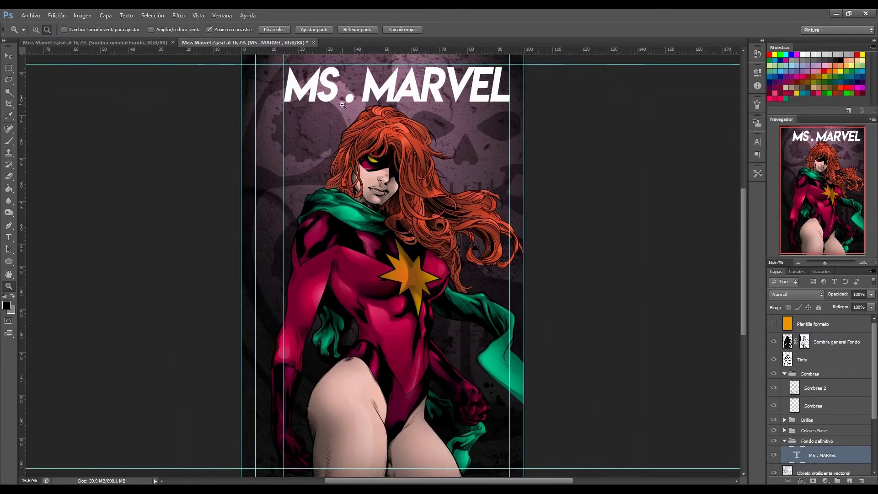
# Zoom in and out around the MS . MARVEL title to inspect its left end
pyautogui.hotkey('ctrl', '-')
pyautogui.click(318, 146)
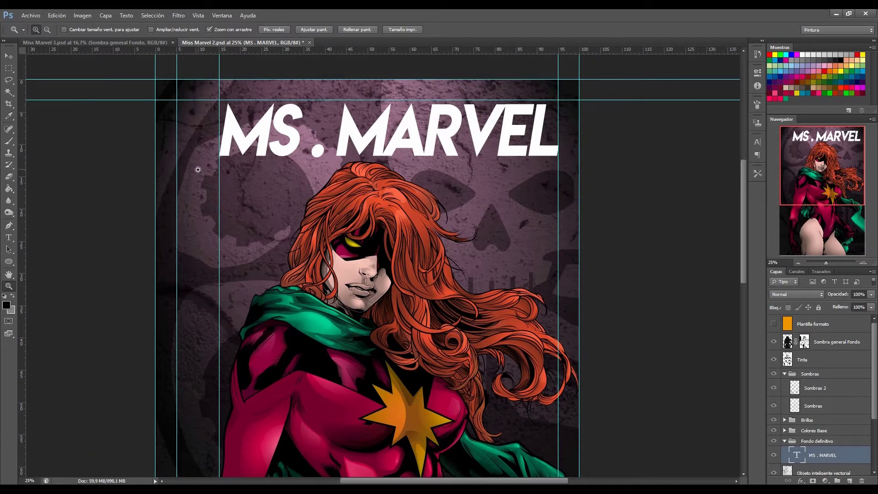
pyautogui.click(192, 121)
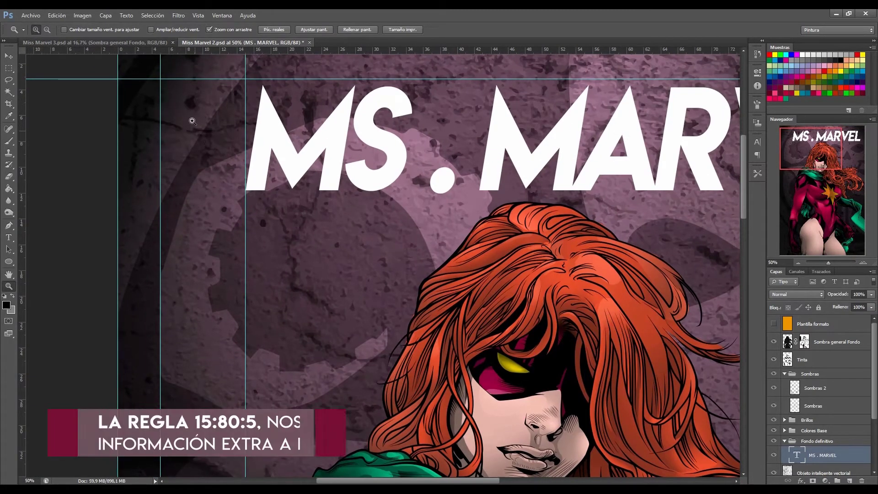
pyautogui.hotkey('ctrl', '-')
pyautogui.hotkey('ctrl', '-')
pyautogui.hotkey('ctrl', '-')
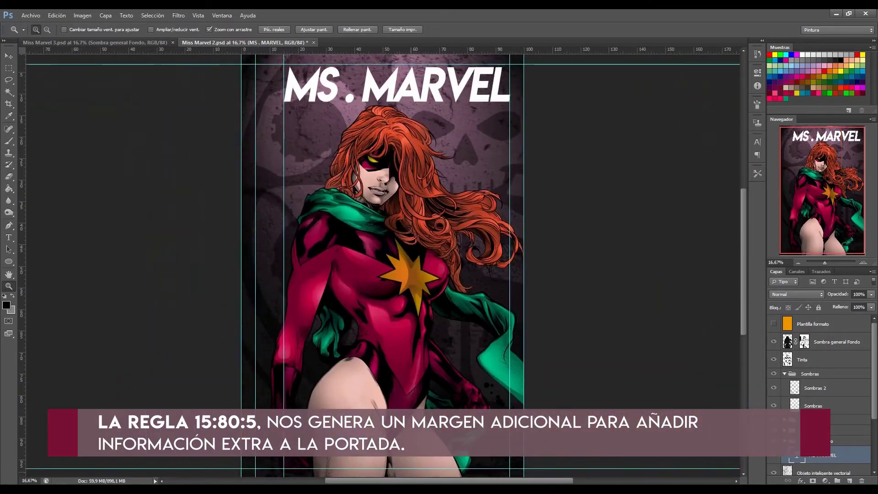
pyautogui.moveTo(245, 136); pyautogui.dragTo(303, 95)
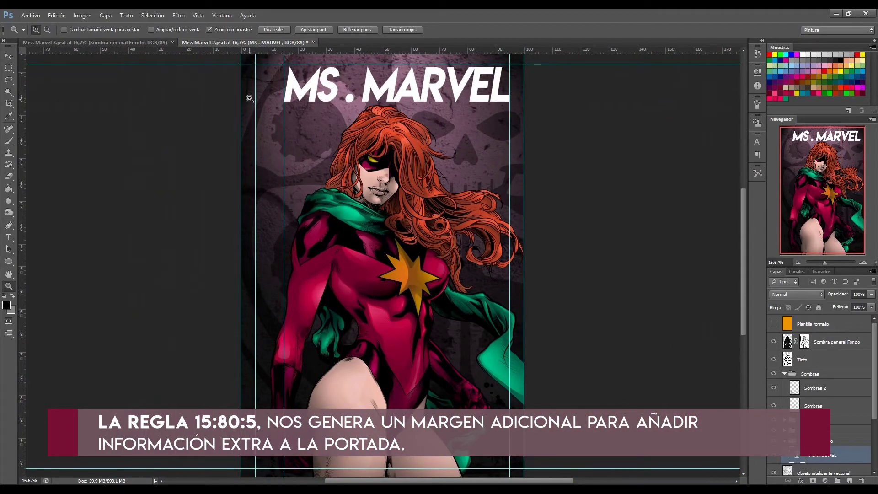
pyautogui.scroll(2, 256, 82)
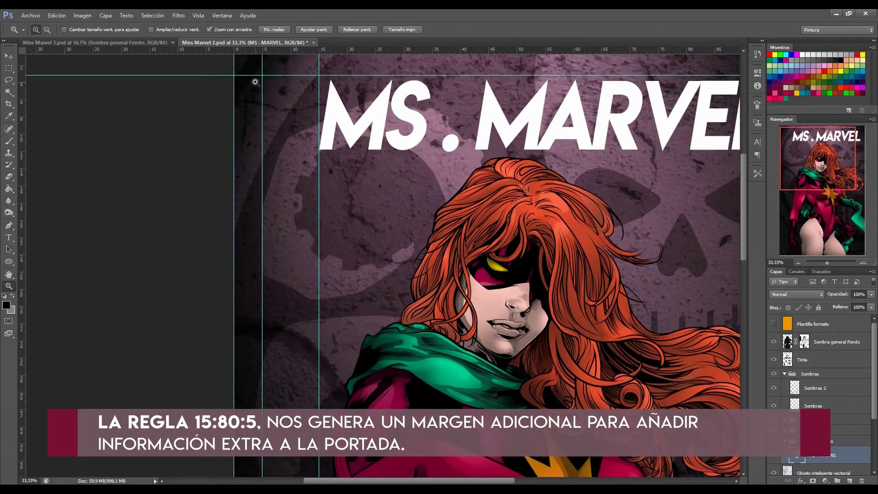
pyautogui.keyDown('alt'); pyautogui.click(382, 263); pyautogui.keyUp('alt')
pyautogui.keyDown('alt'); pyautogui.click(520, 266); pyautogui.keyUp('alt')
pyautogui.scroll(1, 421, 130)
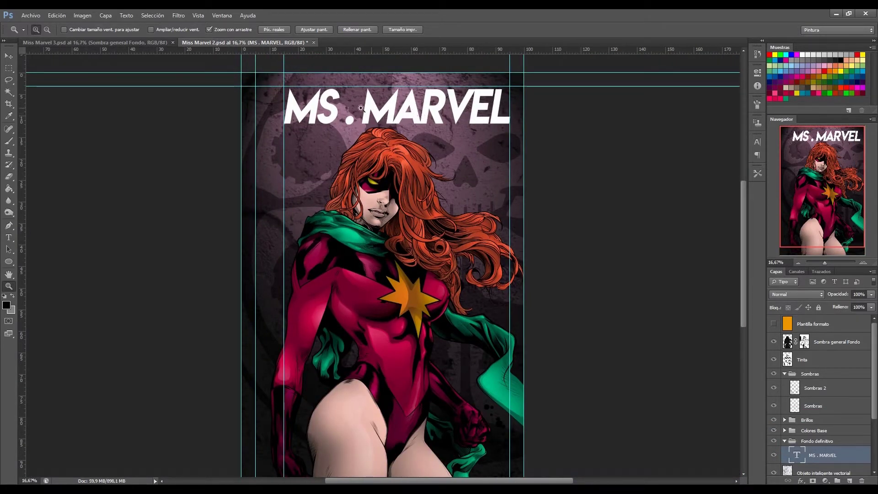
pyautogui.click(411, 109)
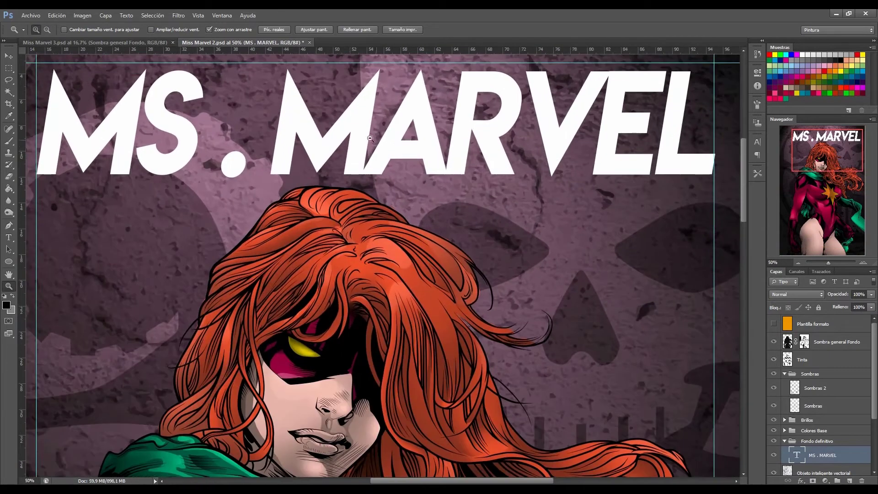
pyautogui.keyDown('alt'); pyautogui.click(351, 147); pyautogui.keyUp('alt')
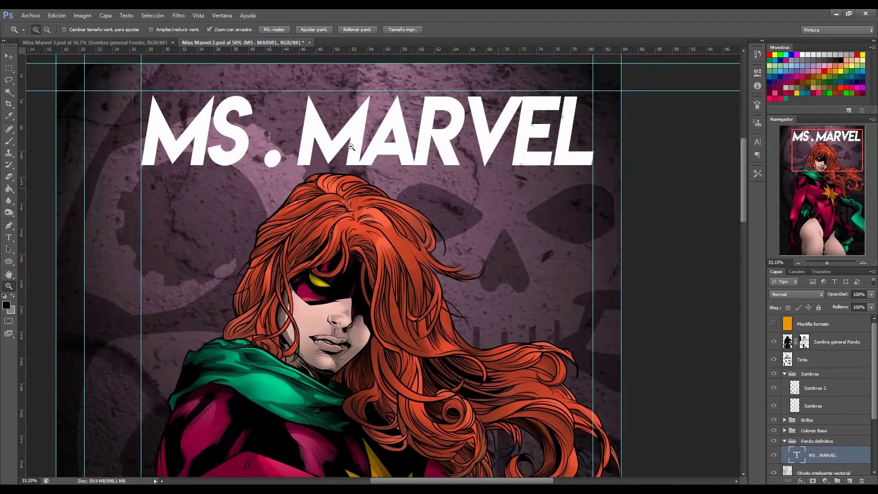
# Shift the MS . MARVEL title layer slightly to the left
pyautogui.press('v')
pyautogui.moveTo(141, 73); pyautogui.dragTo(113, 75)
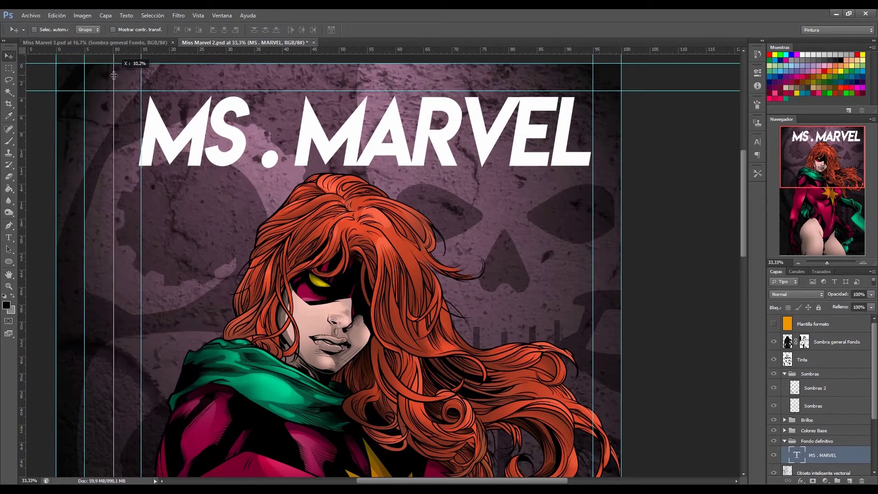
pyautogui.press('Escape')
# Zoom to the title and select all MS . MARVEL characters for editing
pyautogui.press('z')
pyautogui.moveTo(257, 194); pyautogui.dragTo(51, 127)
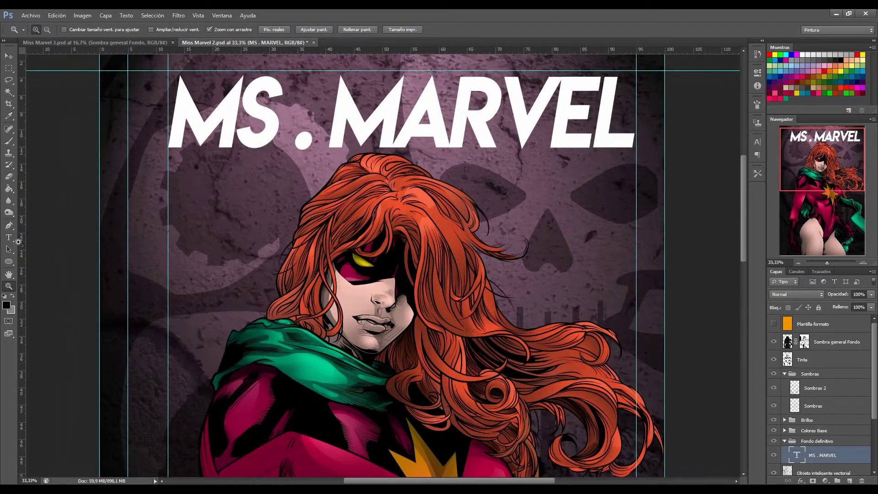
pyautogui.click(9, 238)
pyautogui.click(298, 122)
pyautogui.moveTo(169, 114); pyautogui.dragTo(646, 110)
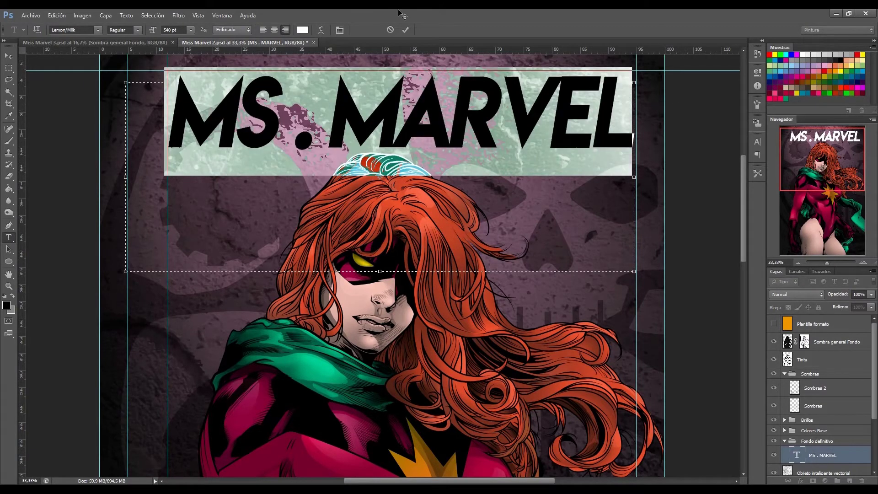
# Try the Arc, lower-arc and Bulge warp styles on the title
pyautogui.click(321, 31)
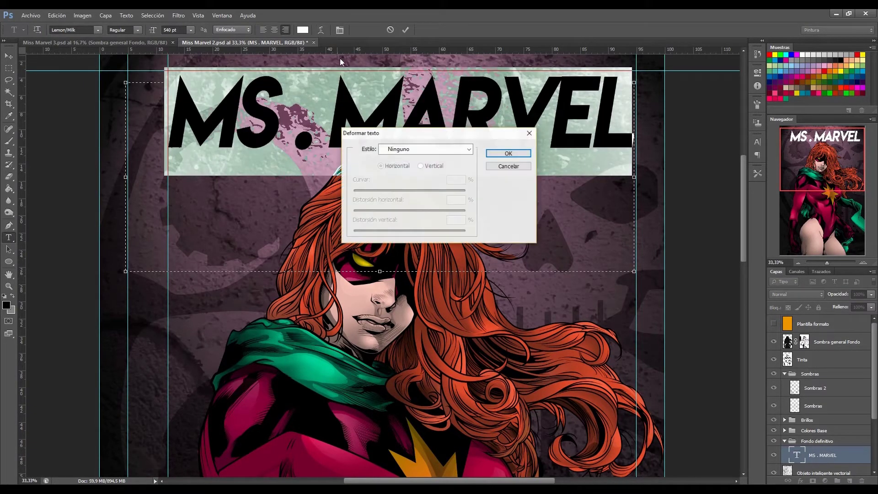
pyautogui.click(399, 149)
pyautogui.click(400, 177)
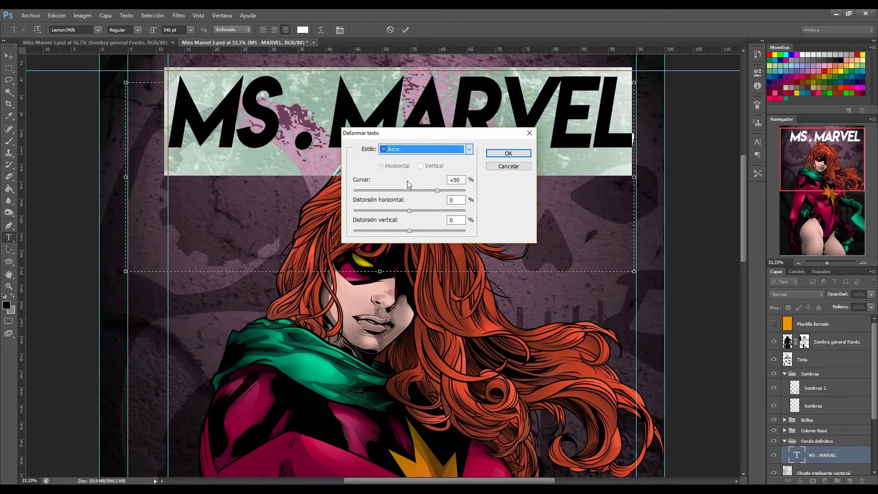
pyautogui.click(424, 151)
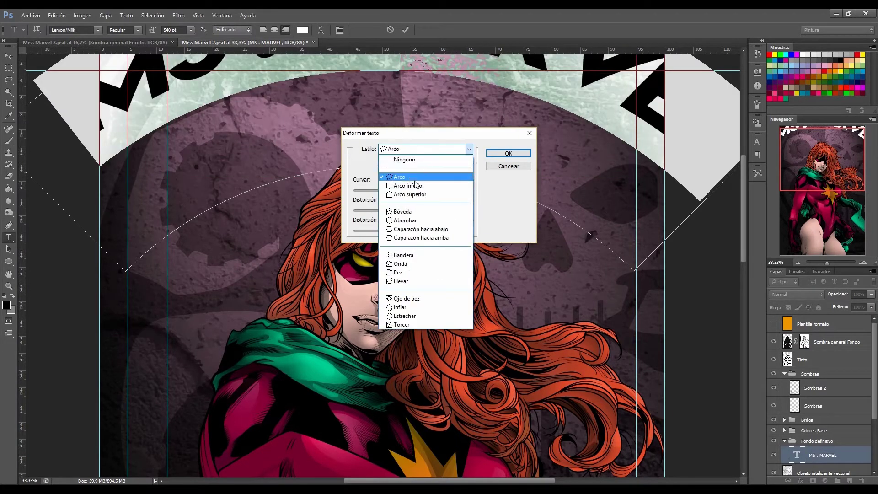
pyautogui.click(405, 185)
pyautogui.click(474, 152)
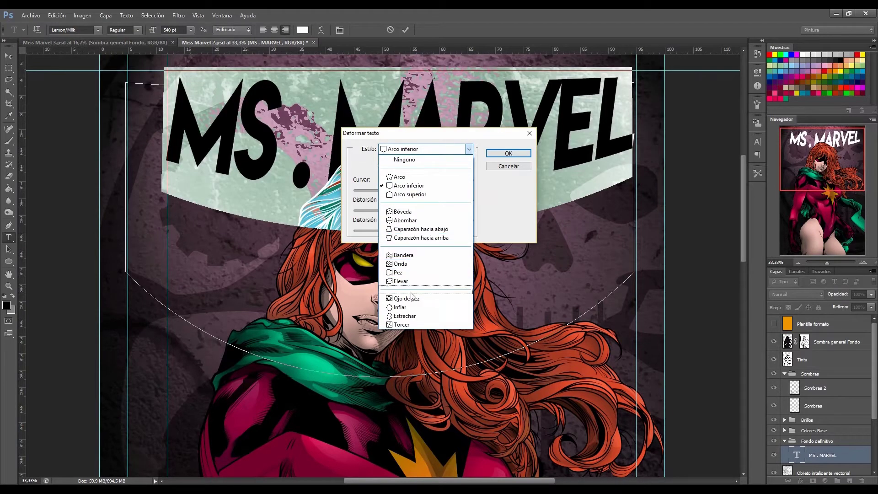
pyautogui.click(406, 217)
# Apply an Arc warp with Bend +7 and Horizontal Distortion -50, then lower the title
pyautogui.click(468, 149)
pyautogui.click(405, 178)
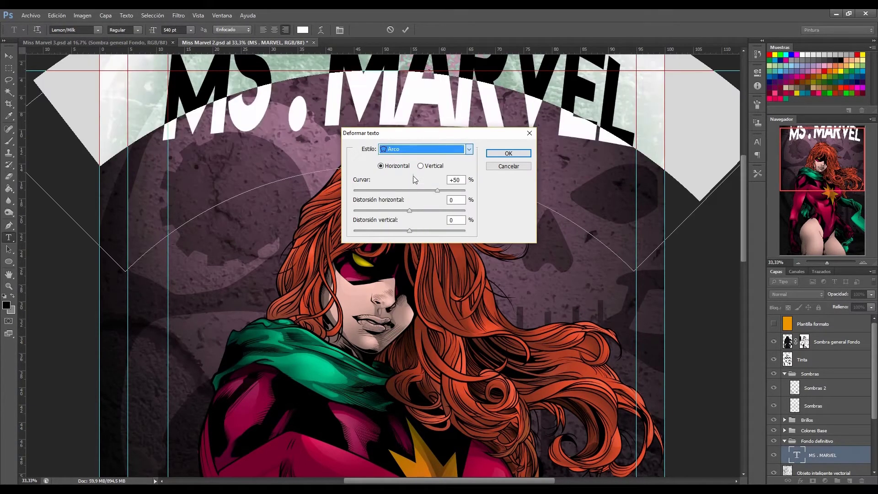
pyautogui.moveTo(437, 190)
pyautogui.mouseDown()
pyautogui.moveTo(410, 191)
pyautogui.moveTo(383, 211)
pyautogui.moveTo(412, 221)
pyautogui.mouseUp()
pyautogui.write('-50')
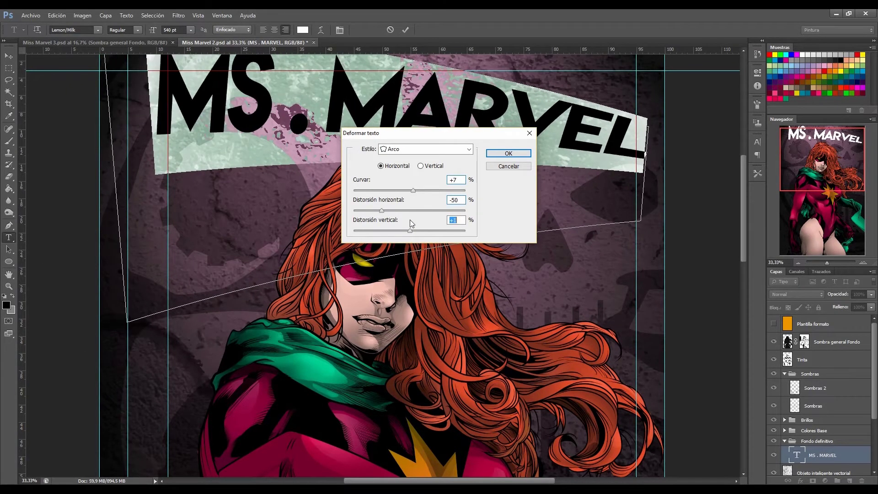
pyautogui.click(508, 153)
pyautogui.hotkey('ctrl', 'Return')
pyautogui.moveTo(357, 196); pyautogui.dragTo(355, 216)
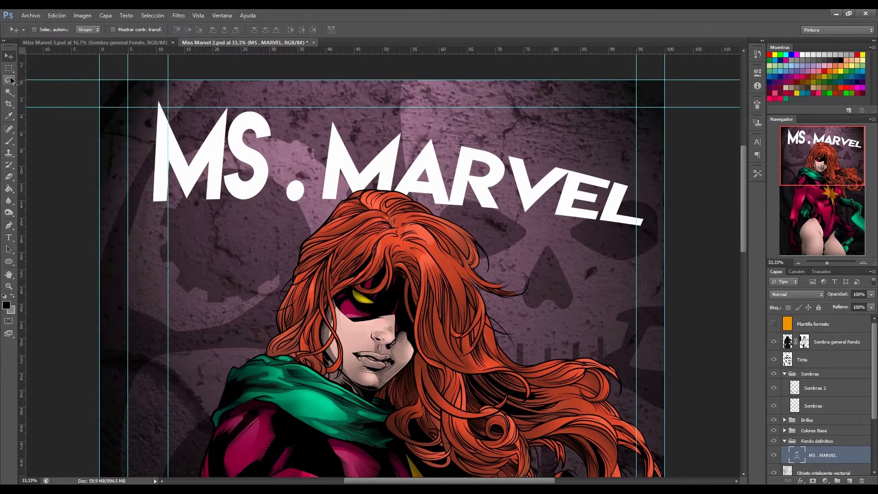
# Rasterize the MS . MARVEL type layer
pyautogui.rightClick(812, 458)
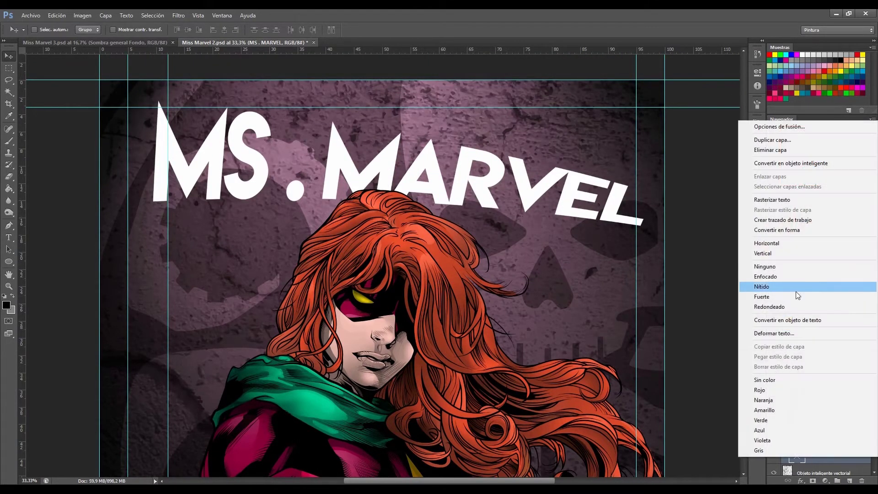
pyautogui.click(782, 203)
pyautogui.press('z')
pyautogui.keyDown('alt'); pyautogui.click(492, 221); pyautogui.keyUp('alt')
# Free Transform the marqueed title, rotating it about -12° and shifting it up-right
pyautogui.press('m')
pyautogui.moveTo(198, 116)
pyautogui.mouseDown()
pyautogui.moveTo(621, 297)
pyautogui.moveTo(660, 245)
pyautogui.mouseUp()
pyautogui.rightClick(533, 197)
pyautogui.click(605, 302)
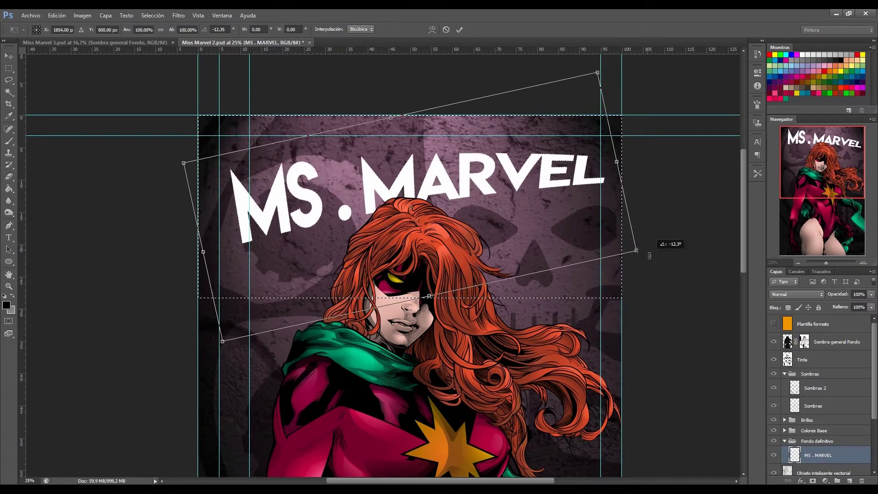
pyautogui.moveTo(450, 169); pyautogui.dragTo(449, 158)
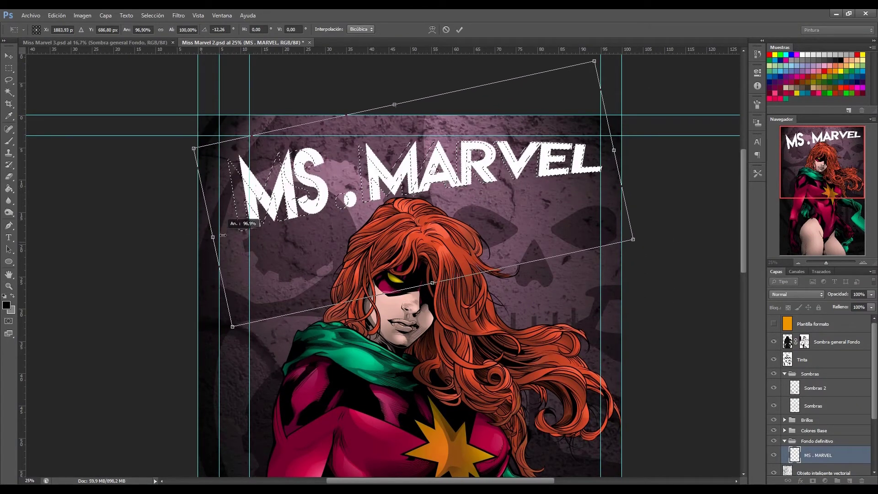
pyautogui.moveTo(344, 200); pyautogui.dragTo(358, 193)
pyautogui.press('Return')
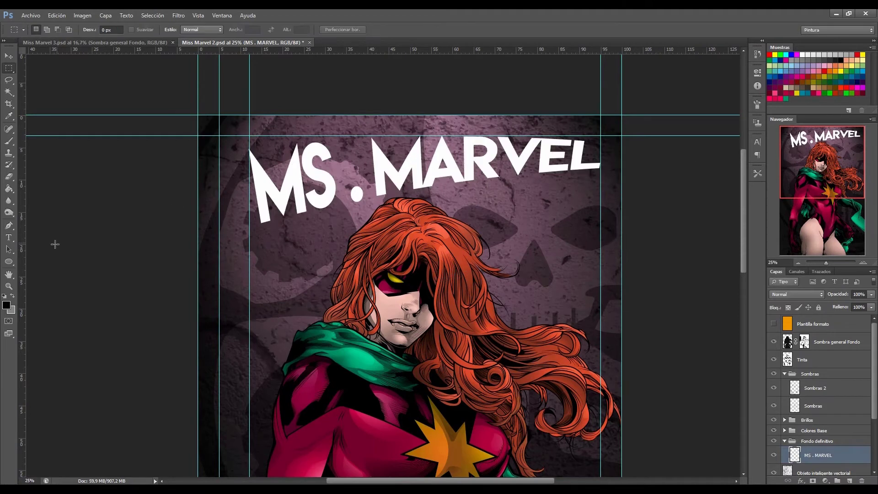
pyautogui.click(9, 286)
pyautogui.keyDown('alt'); pyautogui.click(420, 217); pyautogui.keyUp('alt')
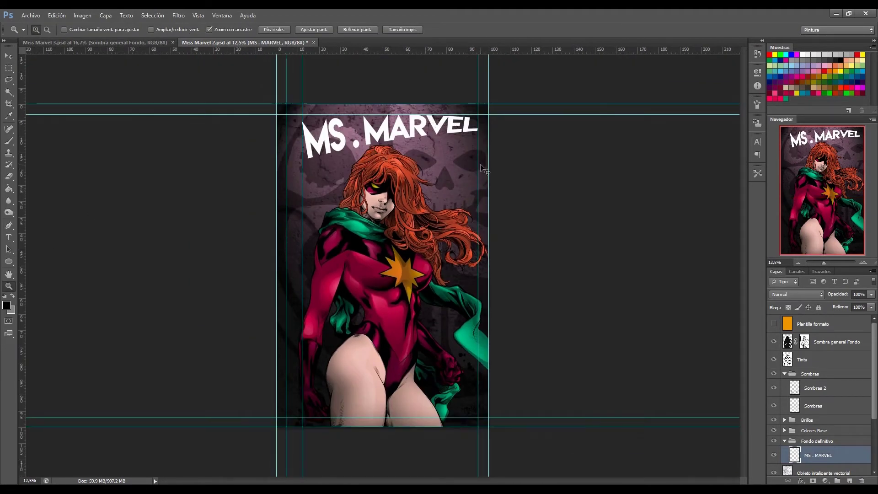
# Step back with Ctrl+Alt+Z to the straight, editable MS . MARVEL text, then zoom near it
pyautogui.click(429, 216)
pyautogui.hotkey('ctrl', 'z')
pyautogui.hotkey('ctrl', 'alt', 'z')
pyautogui.hotkey('ctrl', 'alt', 'z')
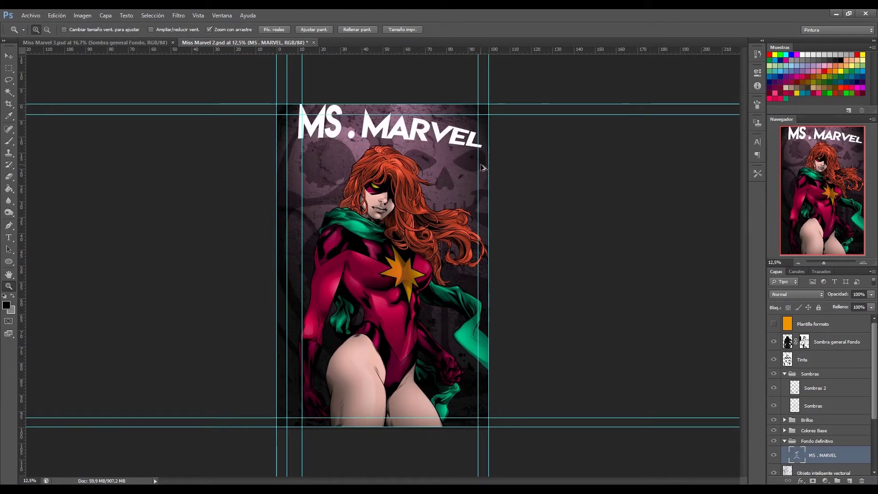
pyautogui.hotkey('ctrl', 'alt', 'z')
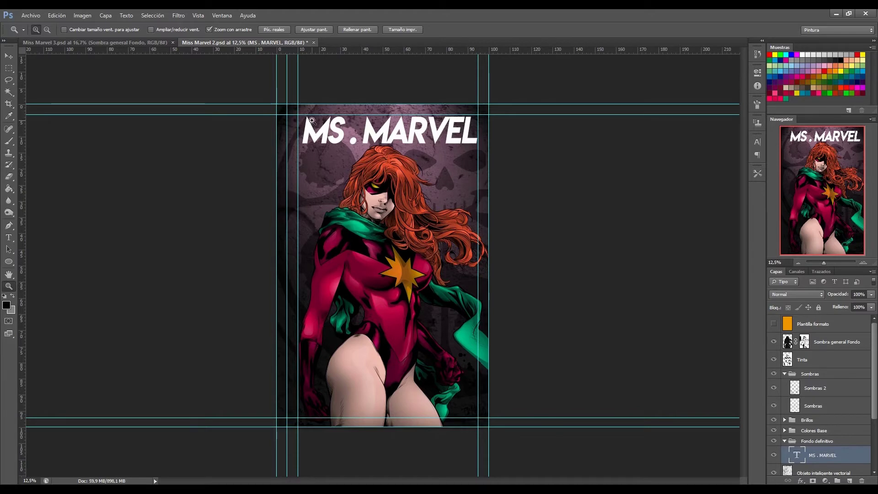
pyautogui.click(372, 136)
pyautogui.scroll(2, 372, 136)
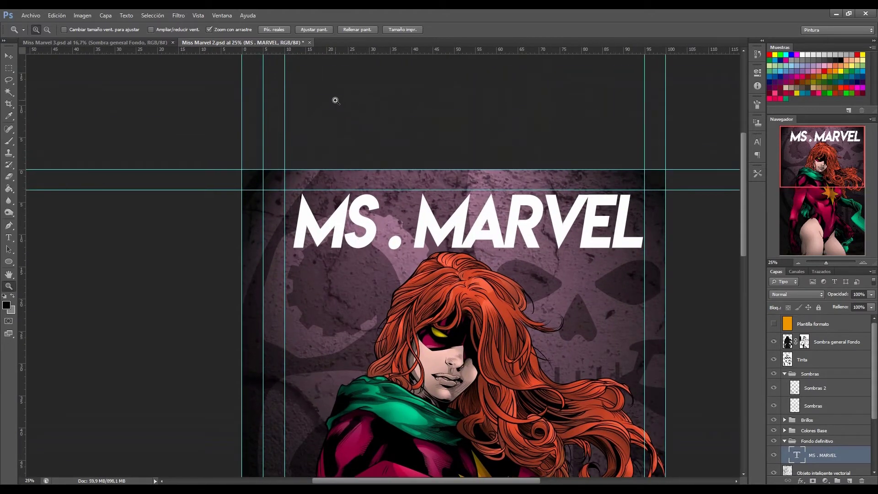
pyautogui.keyDown('alt'); pyautogui.click(571, 274); pyautogui.keyUp('alt')
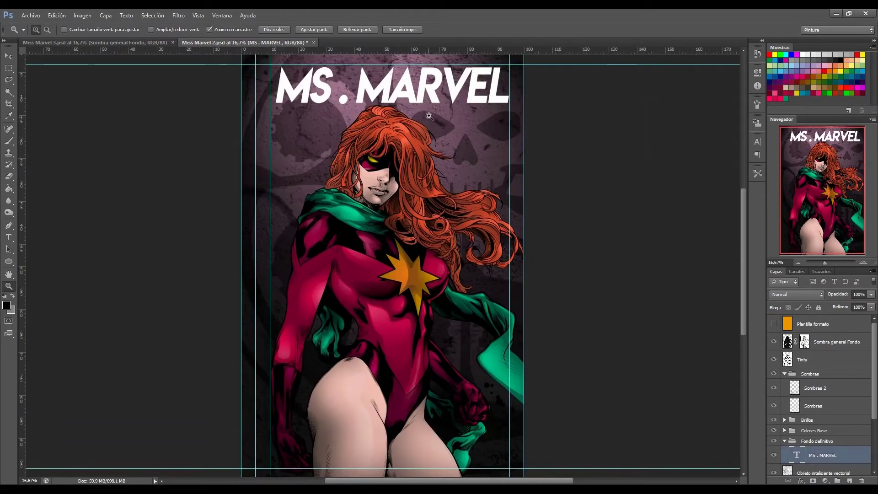
pyautogui.click(474, 116)
pyautogui.scroll(1, 286, 137)
pyautogui.click(9, 238)
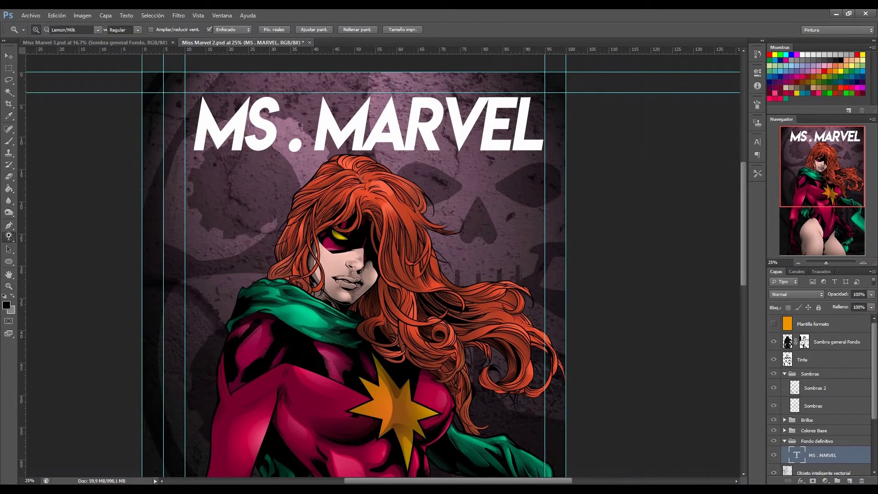
# Set the title's Vertical Scale to 120% after trying 130% and 125%
pyautogui.tripleClick(201, 133)
pyautogui.click(757, 141)
pyautogui.click(673, 185)
pyautogui.write('120')
pyautogui.press('Return')
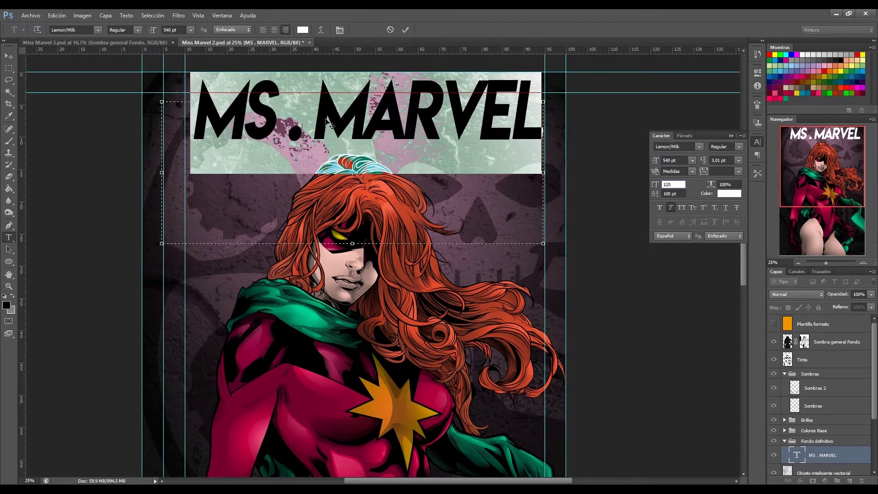
pyautogui.write('130')
pyautogui.press('Return')
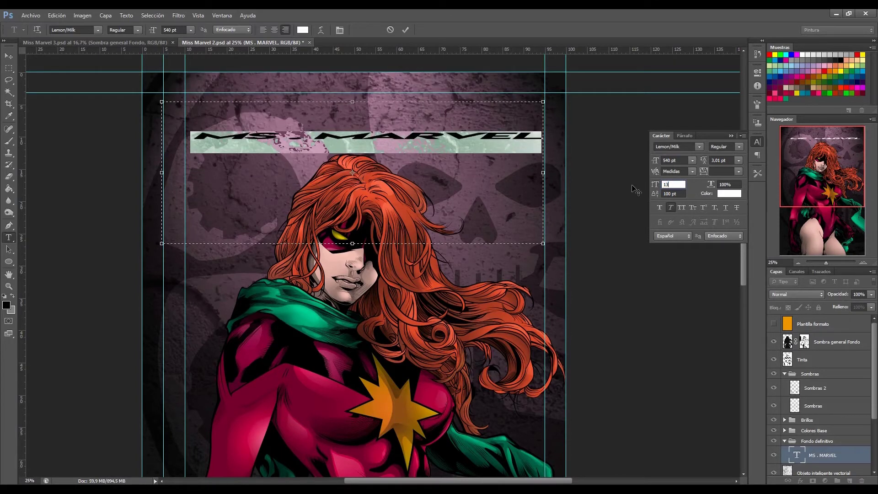
pyautogui.write('1')
pyautogui.write('25')
pyautogui.press('Return')
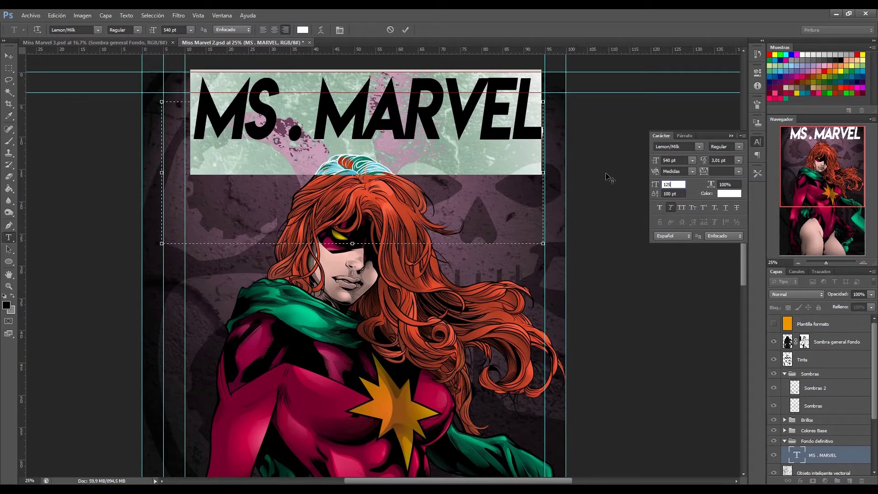
pyautogui.write('120')
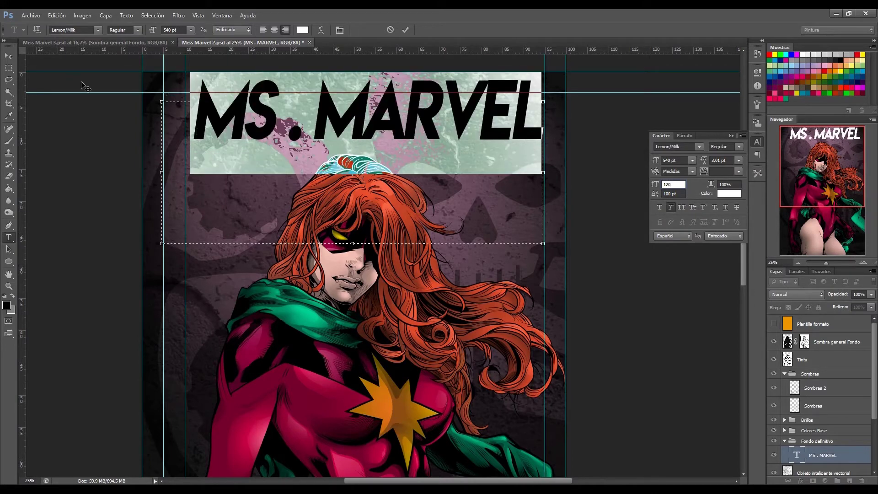
pyautogui.press('Return')
pyautogui.hotkey('ctrl', 'Return')
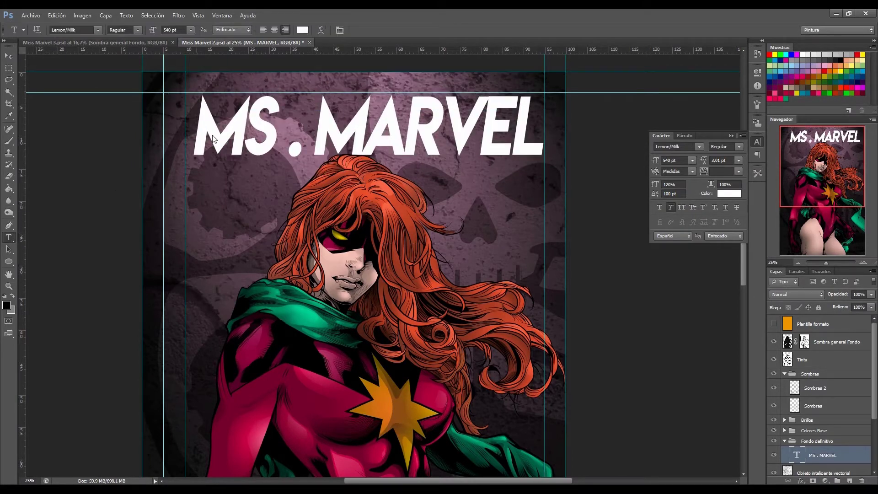
# Draw an empty text box below the title on a new type layer
pyautogui.tripleClick(194, 131)
pyautogui.hotkey('ctrl', 'Return')
pyautogui.press('z')
pyautogui.keyDown('alt'); pyautogui.click(407, 197); pyautogui.keyUp('alt')
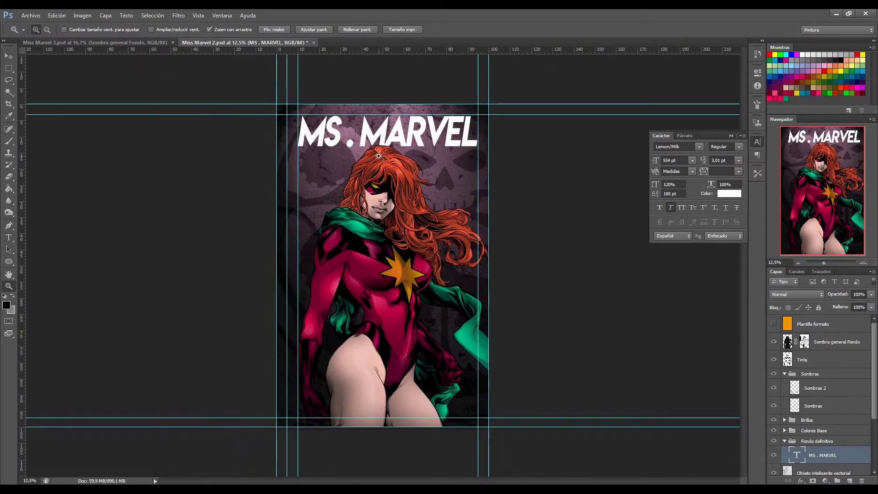
pyautogui.moveTo(349, 128)
pyautogui.mouseDown()
pyautogui.moveTo(413, 158)
pyautogui.moveTo(558, 269)
pyautogui.mouseUp()
pyautogui.press('t')
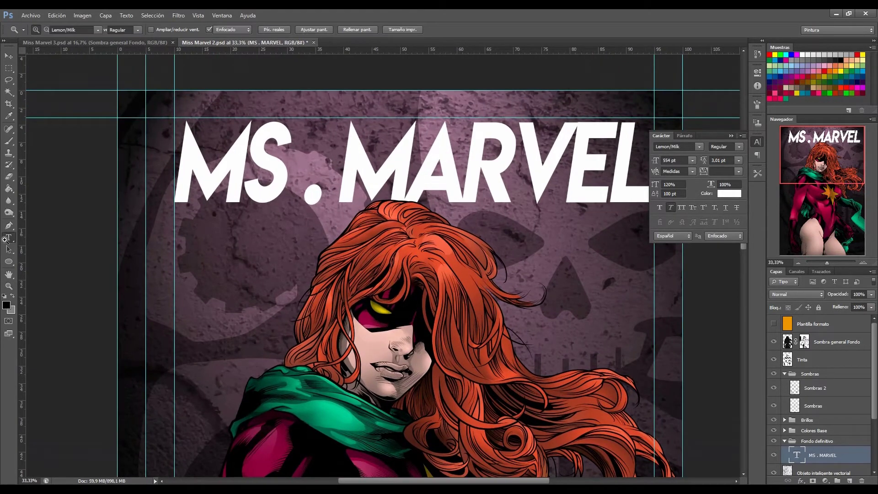
pyautogui.moveTo(176, 271); pyautogui.dragTo(655, 227)
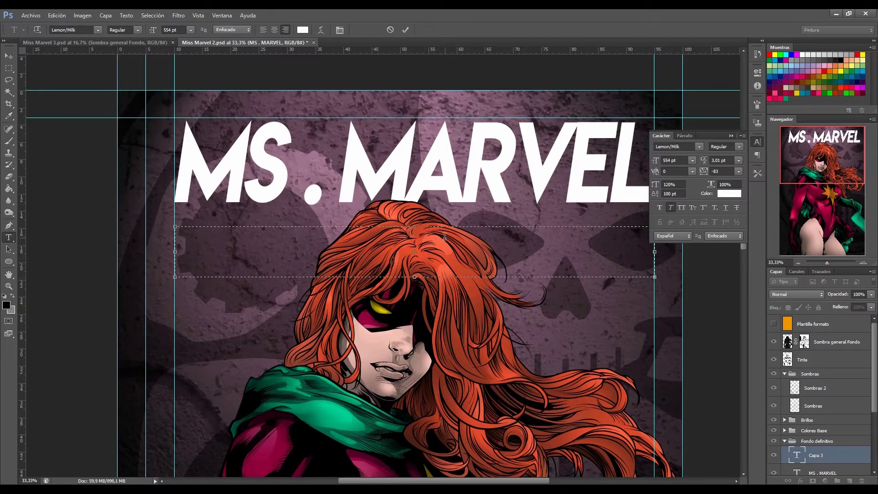
# Set the font size to 50 pt and type the HYDRA SHADOWS subtitle
pyautogui.click(175, 30)
pyautogui.write('0')
pyautogui.press('Return')
pyautogui.write('A SHADOW')
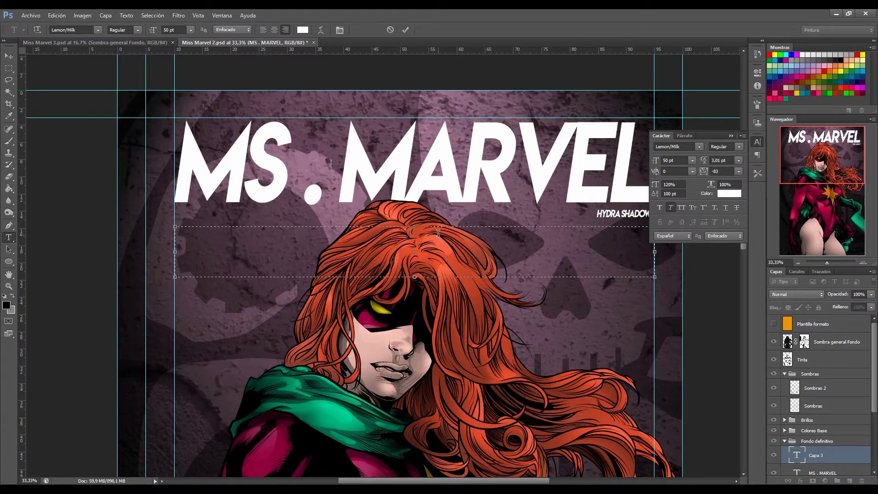
# Set the subtitle's baseline shift to 0 and step its font size up
pyautogui.hotkey('ctrl', 'a')
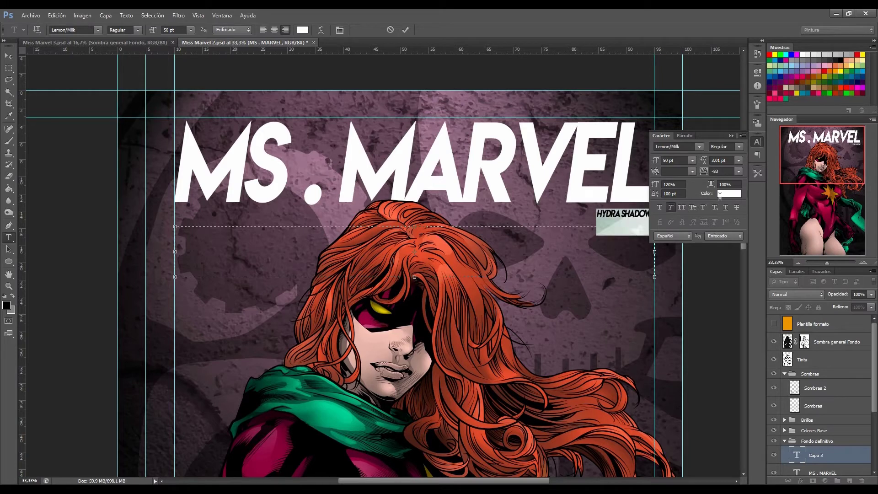
pyautogui.click(680, 193)
pyautogui.write('0')
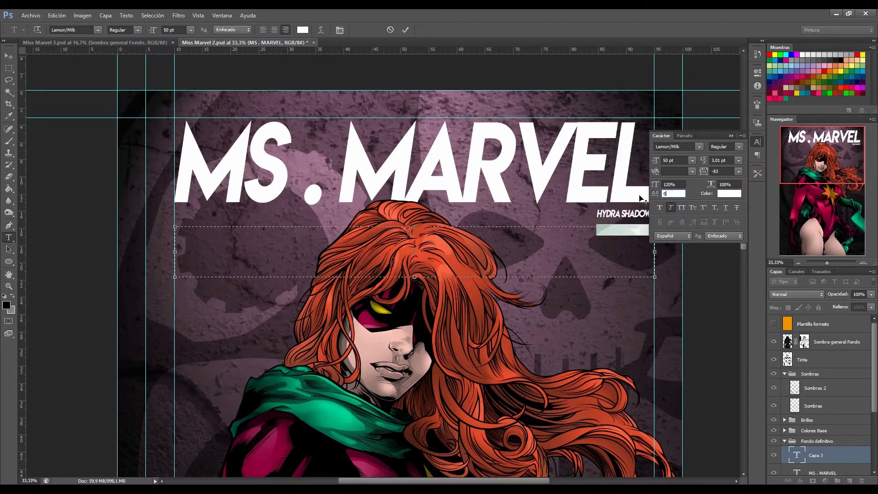
pyautogui.press('Return')
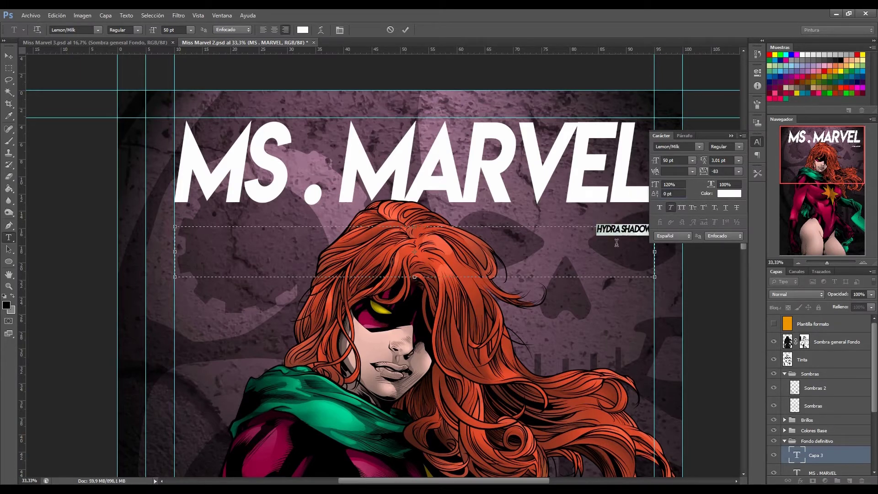
pyautogui.click(676, 160)
pyautogui.press('Up')
pyautogui.press('Up')
pyautogui.press('Up')
pyautogui.press('Up')
pyautogui.press('Up')
pyautogui.press('Up')
pyautogui.press('Up')
pyautogui.press('Up')
pyautogui.press('Up')
pyautogui.press('Up')
pyautogui.press('Up')
pyautogui.press('Up')
pyautogui.press('Up')
pyautogui.press('Up')
pyautogui.press('Up')
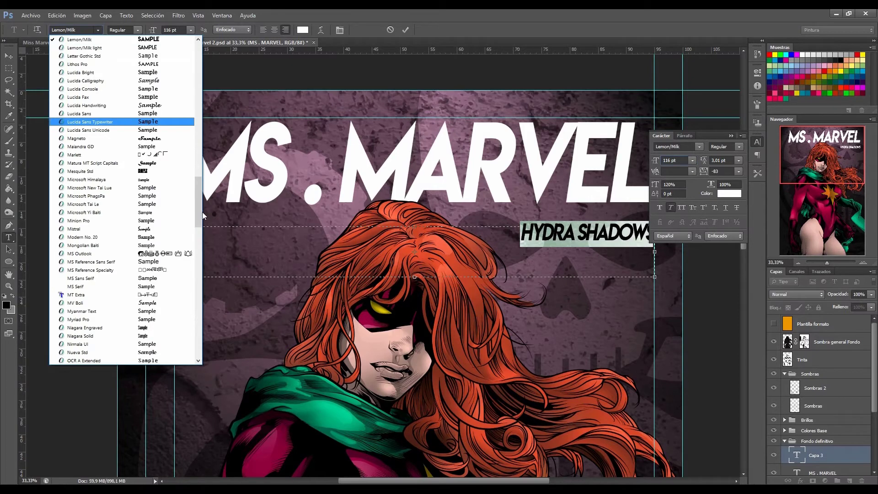
# Set the subtitle font to American Purpose with tracking 117
pyautogui.moveTo(198, 211); pyautogui.dragTo(198, 78)
pyautogui.click(115, 56)
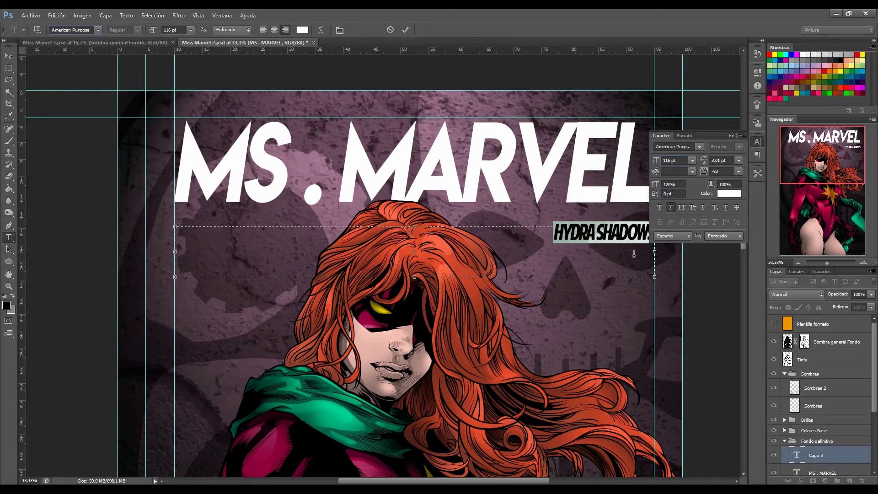
pyautogui.click(567, 238)
pyautogui.hotkey('ctrl', 'a')
pyautogui.click(720, 171)
pyautogui.write('117')
pyautogui.press('Return')
# Remove extra spaces between HYDRA and SHADOWS and reselect the whole subtitle
pyautogui.click(572, 237)
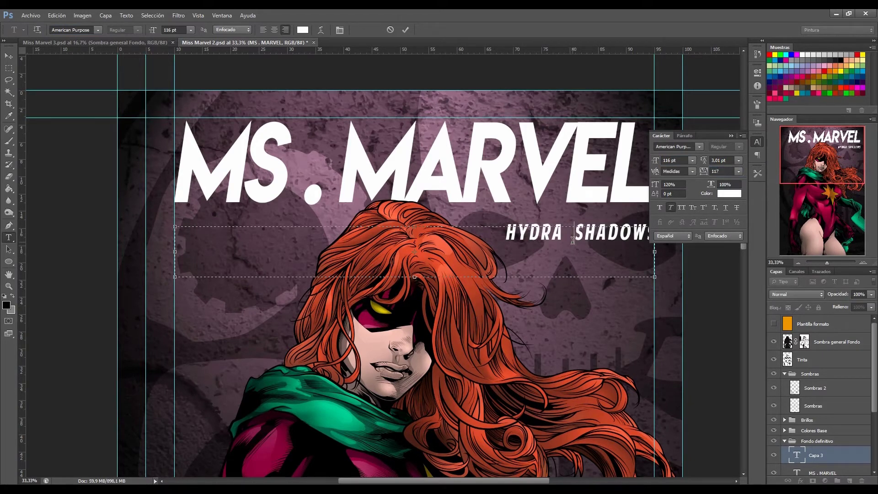
pyautogui.press('BackSpace')
pyautogui.press('BackSpace')
pyautogui.press('BackSpace')
pyautogui.press('BackSpace')
pyautogui.hotkey('ctrl', 'a')
pyautogui.click(686, 136)
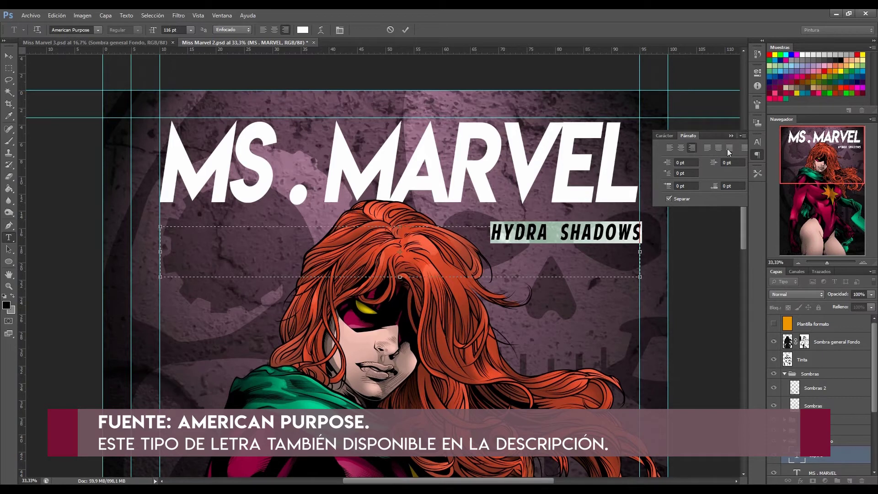
# Justify All the subtitle, widen its tracking and set it to 154 pt
pyautogui.click(743, 149)
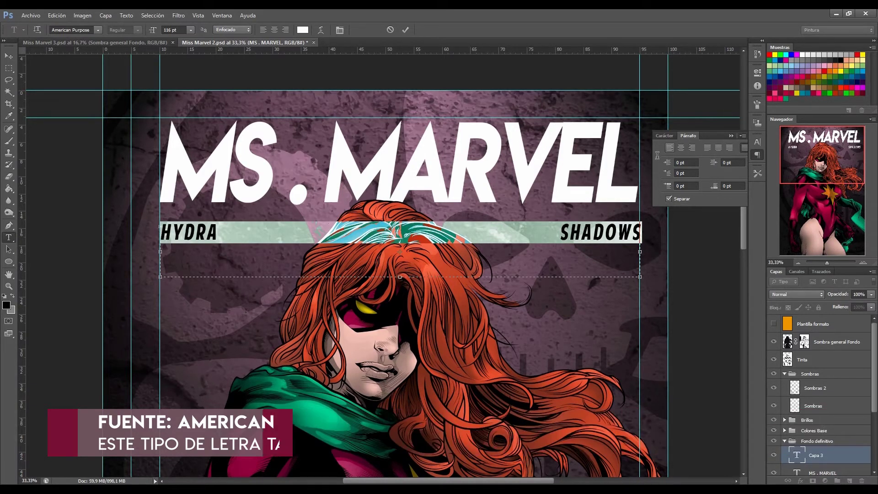
pyautogui.click(661, 136)
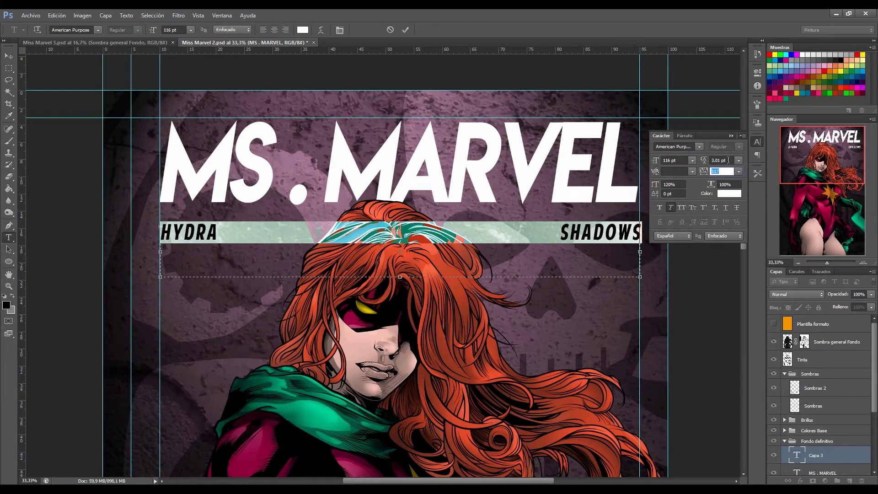
pyautogui.click(725, 171)
pyautogui.press('Up')
pyautogui.press('Up')
pyautogui.press('Up')
pyautogui.press('Up')
pyautogui.press('Up')
pyautogui.press('Up')
pyautogui.click(683, 161)
pyautogui.press('Up')
pyautogui.press('Up')
pyautogui.press('Up')
pyautogui.press('Up')
pyautogui.press('Up')
pyautogui.press('Up')
pyautogui.press('Up')
pyautogui.press('Up')
pyautogui.press('Up')
pyautogui.press('Up')
pyautogui.press('Up')
pyautogui.press('Up')
pyautogui.press('Up')
pyautogui.press('Up')
pyautogui.press('Up')
pyautogui.press('Up')
pyautogui.press('Up')
pyautogui.press('Up')
pyautogui.press('Up')
pyautogui.press('Up')
pyautogui.press('Up')
pyautogui.press('Up')
pyautogui.press('Up')
pyautogui.press('Down')
pyautogui.press('Down')
pyautogui.press('Down')
pyautogui.press('Down')
pyautogui.press('Down')
pyautogui.press('Down')
pyautogui.press('Down')
pyautogui.press('Down')
pyautogui.press('Down')
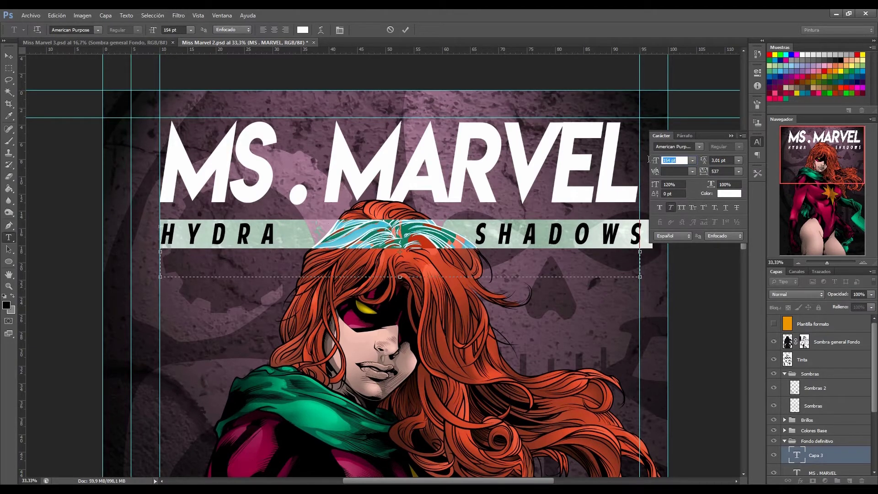
# Commit the subtitle and nudge it into place under the title
pyautogui.click(8, 56)
pyautogui.moveTo(268, 241); pyautogui.dragTo(271, 231)
pyautogui.press('z')
pyautogui.keyDown('alt'); pyautogui.click(366, 106); pyautogui.keyUp('alt')
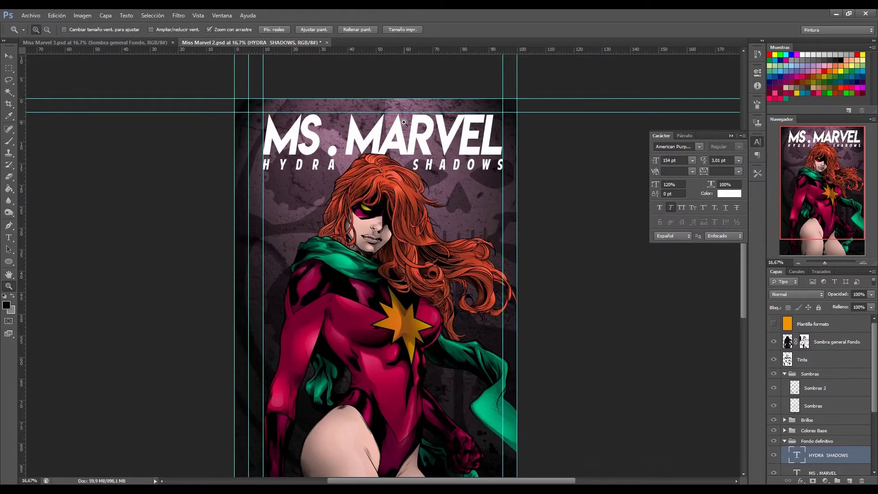
# Select the MS . MARVEL layer while zooming around the title and subtitle
pyautogui.click(443, 172)
pyautogui.keyDown('alt'); pyautogui.click(440, 172); pyautogui.keyUp('alt')
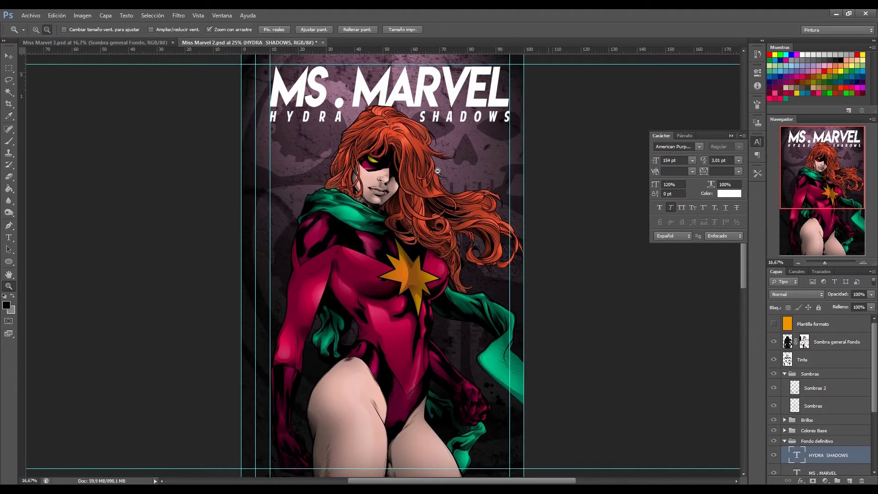
pyautogui.keyDown('alt'); pyautogui.click(388, 121); pyautogui.keyUp('alt')
pyautogui.click(397, 118)
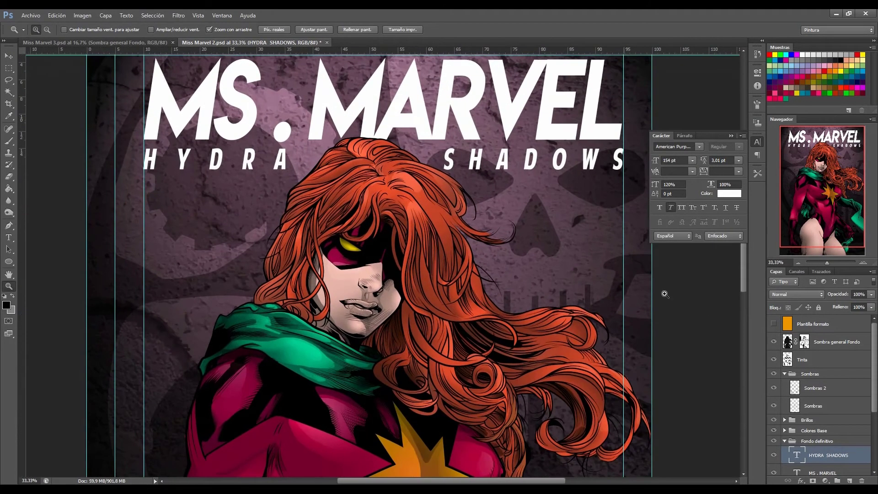
pyautogui.scroll(-1, 821, 434)
pyautogui.click(823, 419)
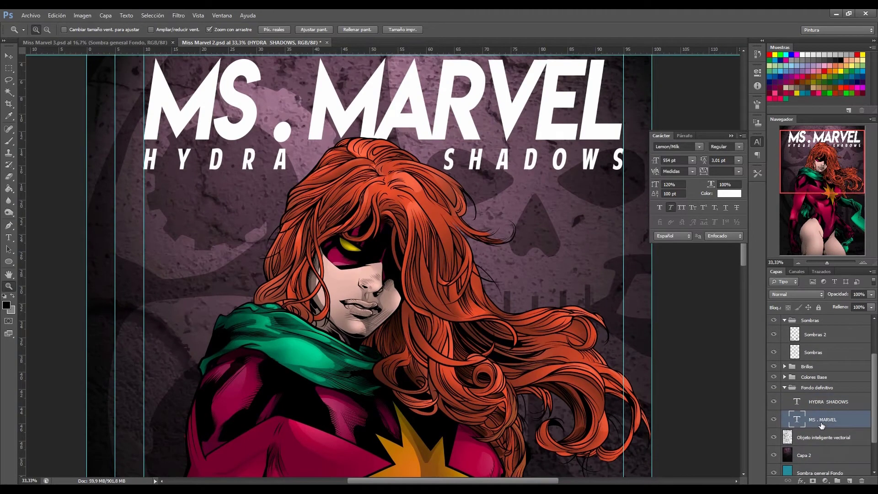
pyautogui.scroll(-3, 428, 247)
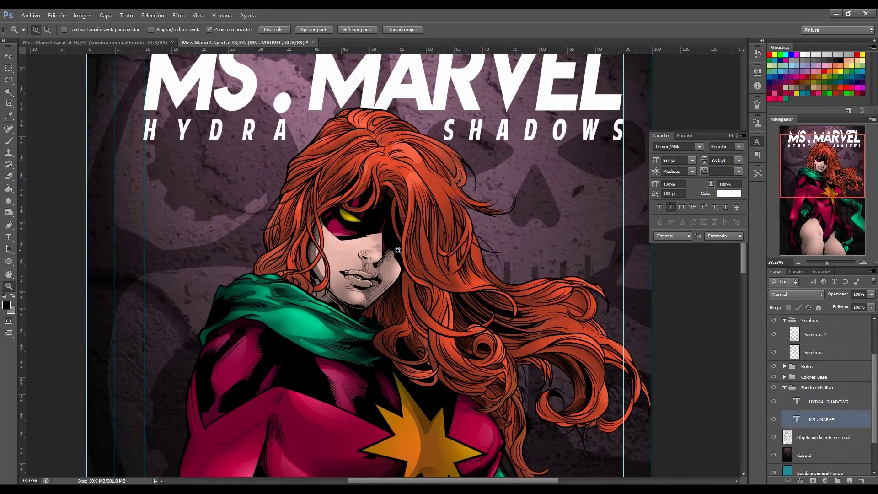
# Zoom in on the title and select all of its text with the Type tool
pyautogui.keyDown('alt'); pyautogui.click(398, 250); pyautogui.keyUp('alt')
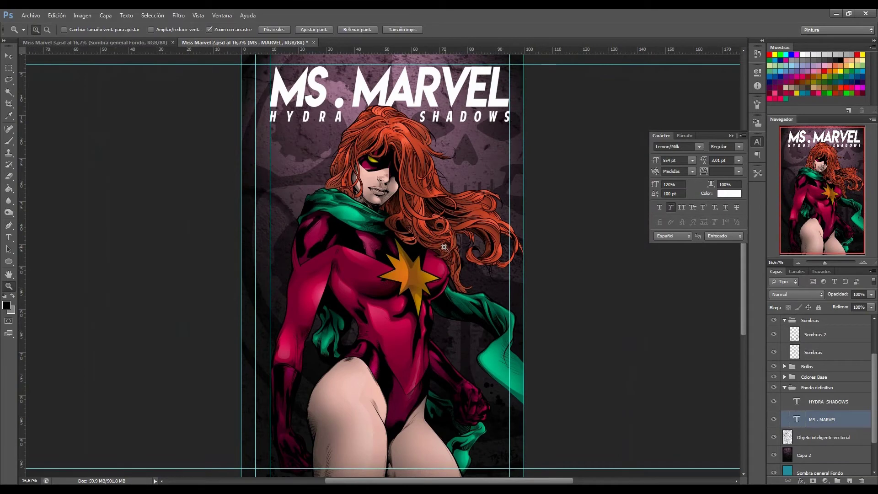
pyautogui.scroll(1, 436, 216)
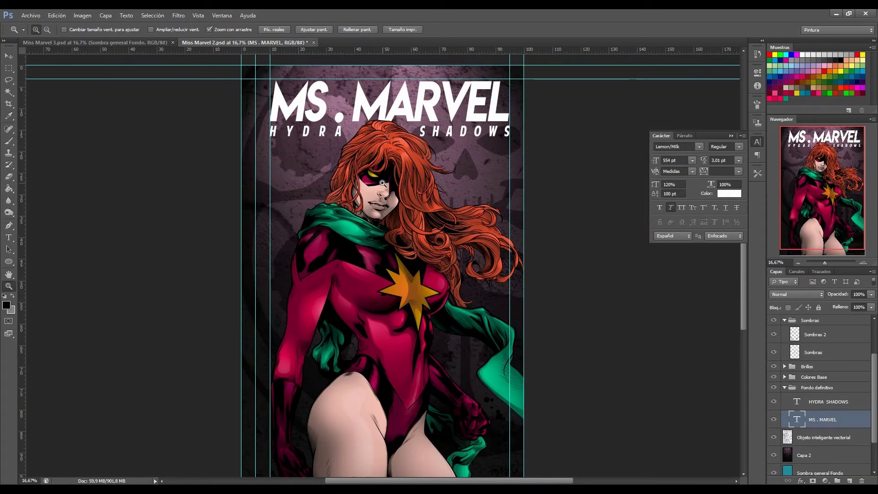
pyautogui.click(382, 183)
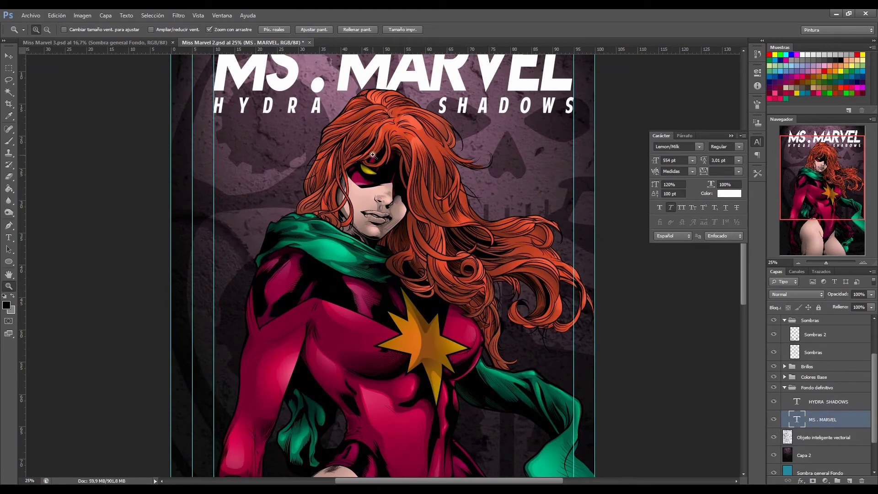
pyautogui.scroll(1, 393, 275)
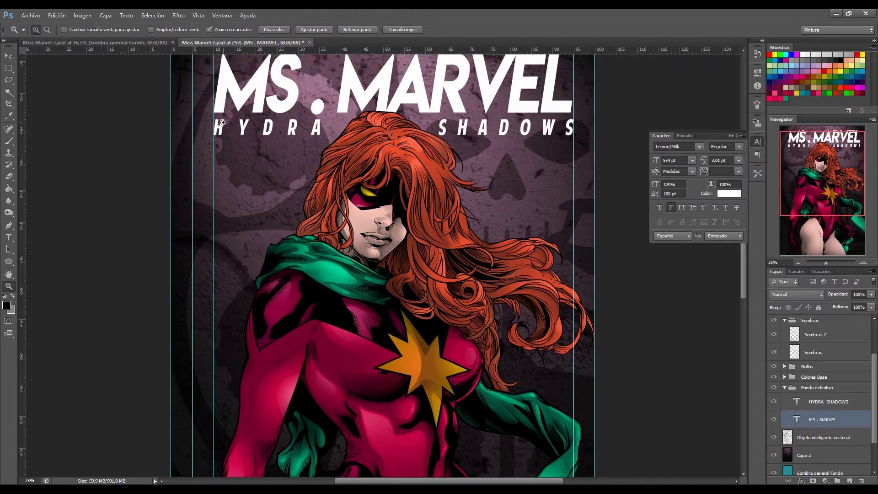
pyautogui.moveTo(186, 106); pyautogui.dragTo(27, 104)
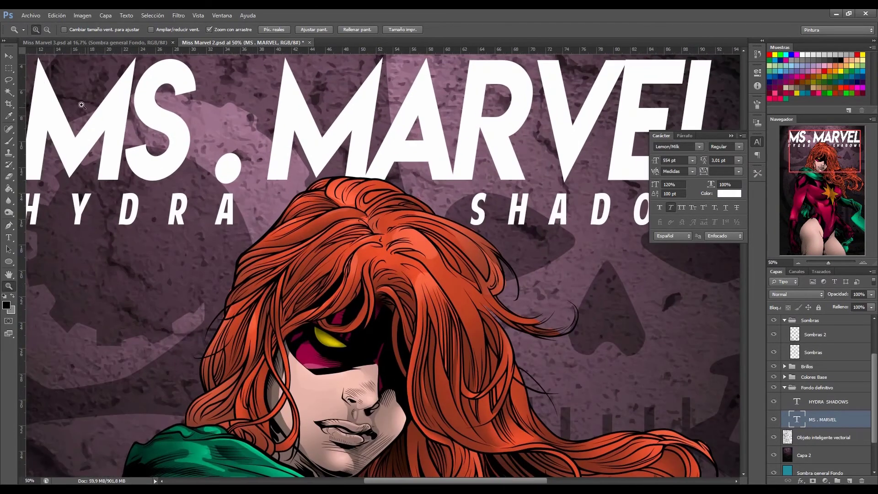
pyautogui.click(8, 237)
pyautogui.click(118, 137)
pyautogui.hotkey('ctrl', 'a')
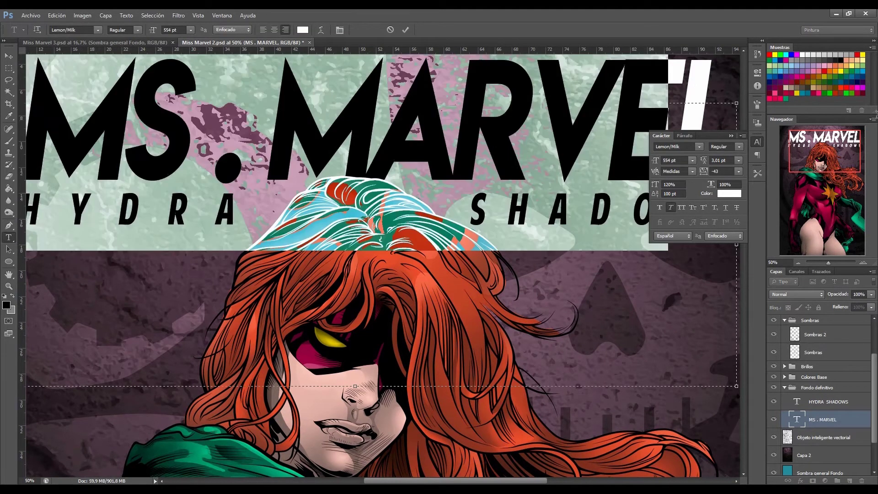
# Make the selected MS . MARVEL title text yellow and commit the edit
pyautogui.click(803, 87)
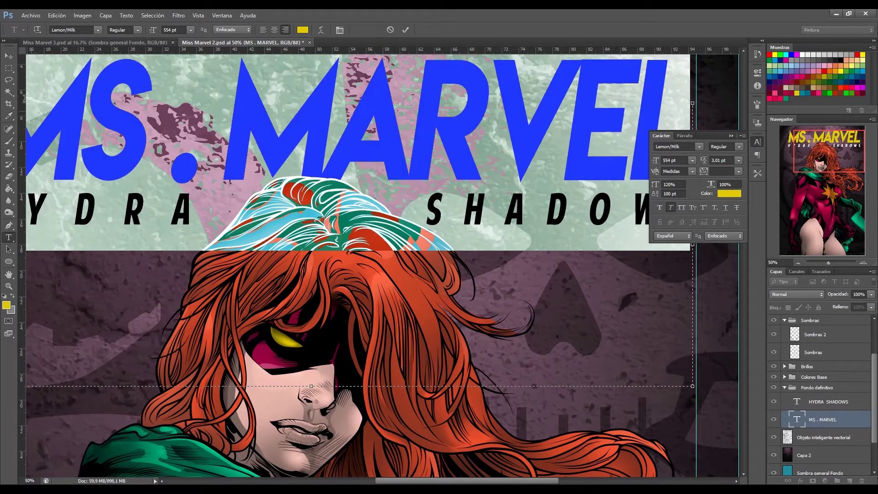
pyautogui.click(8, 55)
pyautogui.click(8, 286)
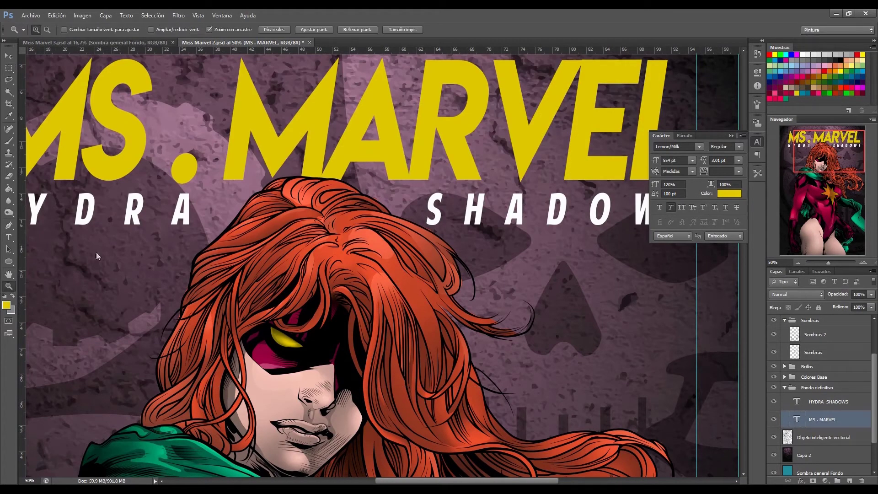
pyautogui.hotkey('ctrl', '-')
pyautogui.hotkey('ctrl', '-')
pyautogui.hotkey('ctrl', '-')
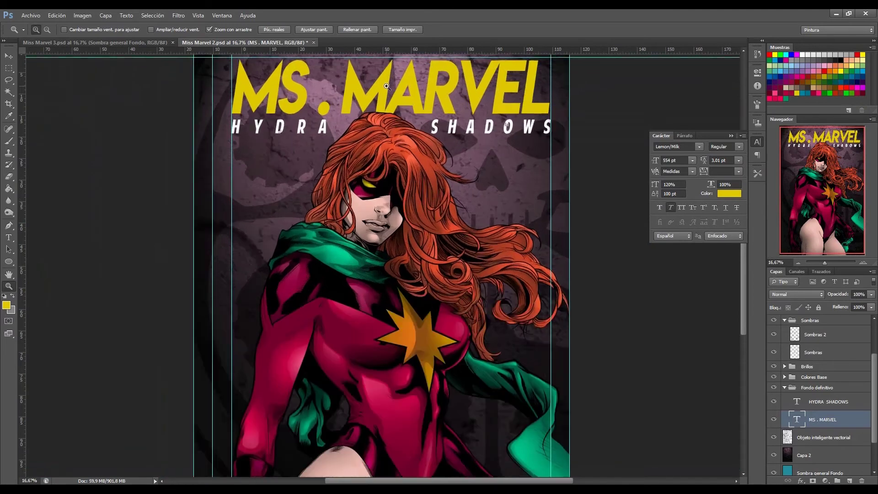
pyautogui.click(386, 86)
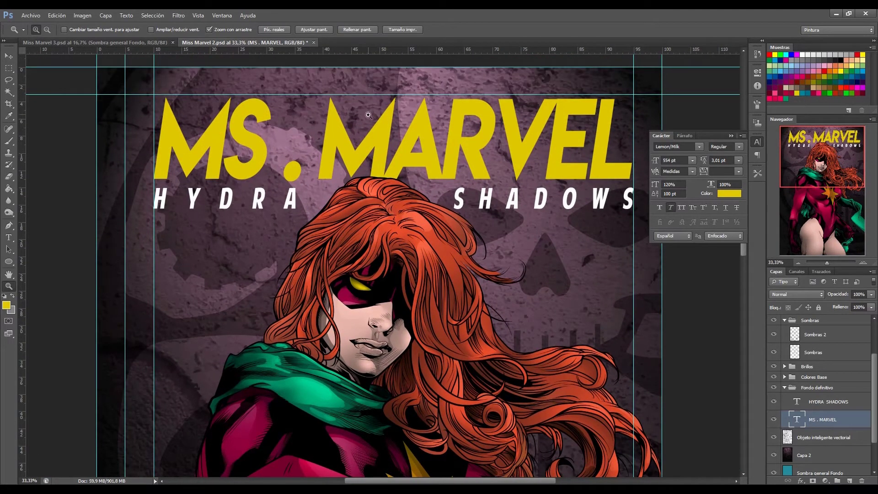
# Reselect the title text and confirm yellow in the text colour chooser
pyautogui.press('t')
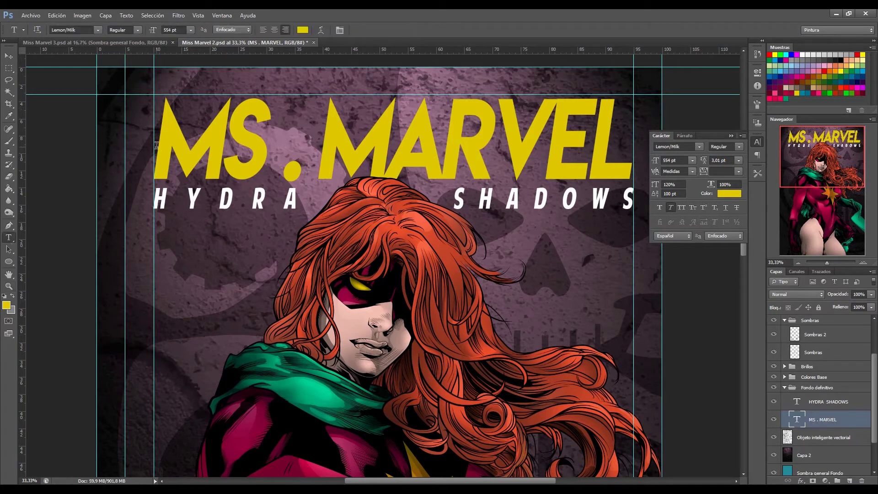
pyautogui.press('Return')
pyautogui.click(302, 30)
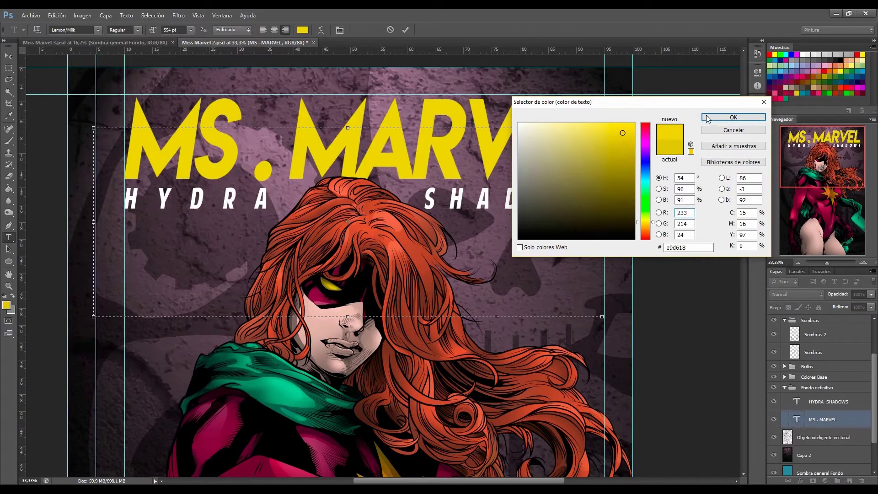
pyautogui.click(733, 117)
pyautogui.click(8, 68)
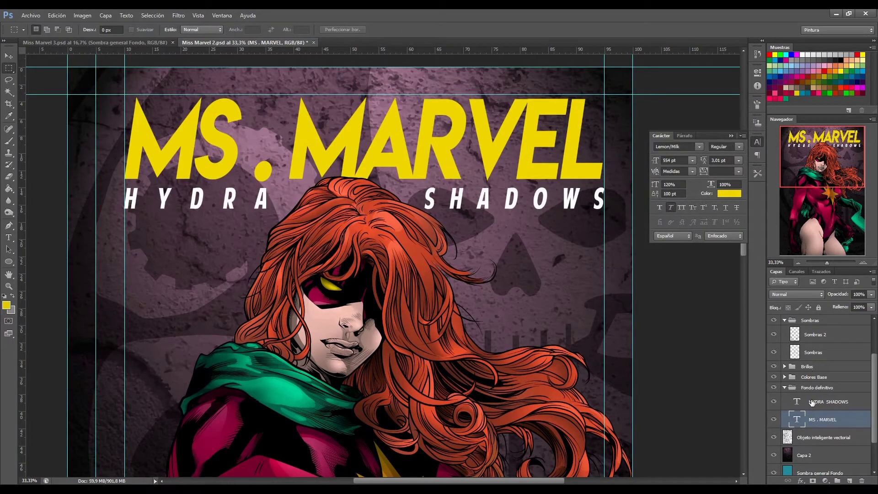
# Open the title layer's Blending Options from its right-click menu
pyautogui.rightClick(822, 421)
pyautogui.click(731, 197)
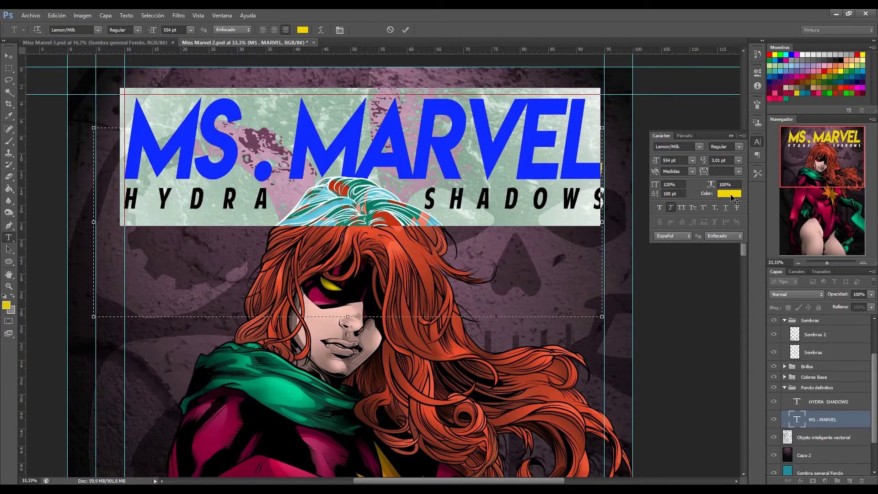
pyautogui.click(820, 414)
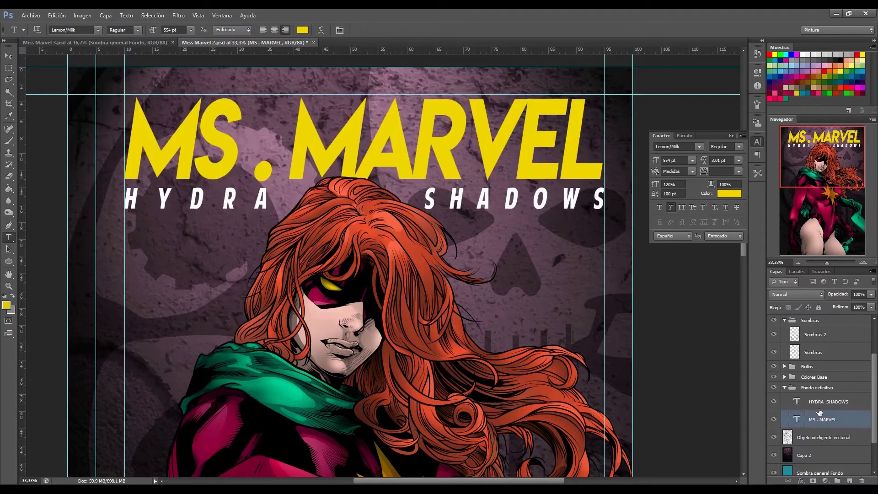
pyautogui.rightClick(821, 418)
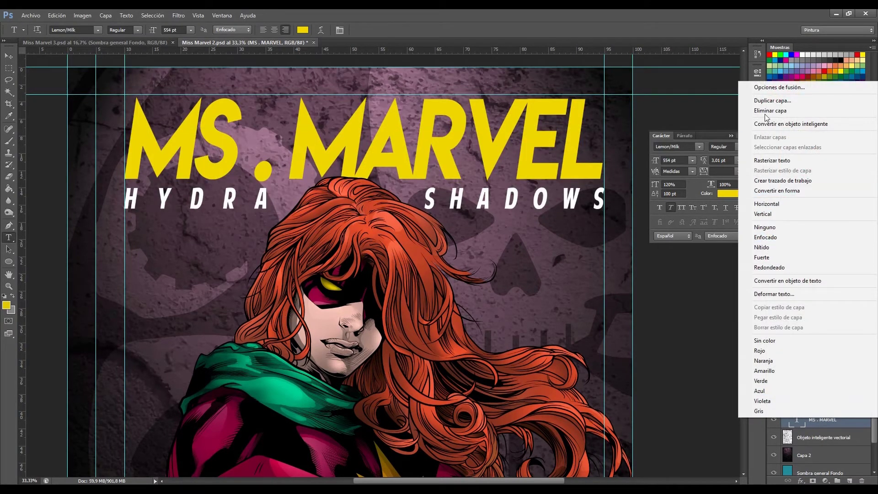
pyautogui.click(777, 88)
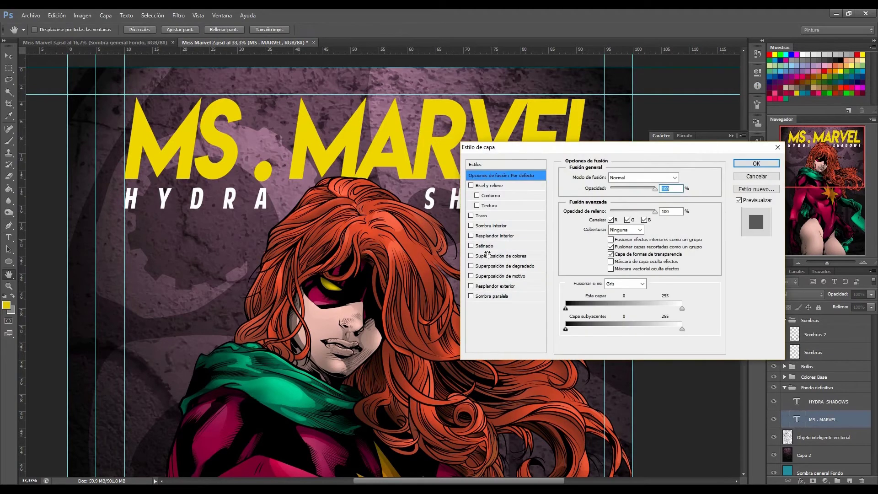
# Enable a Gradient Overlay on the MS . MARVEL title, starting from a foreground-to-background gradient
pyautogui.moveTo(496, 151); pyautogui.dragTo(451, 140)
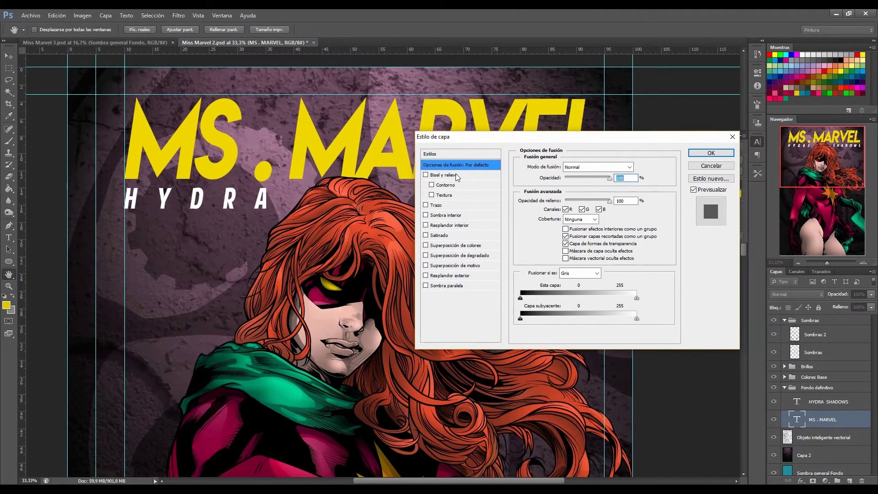
pyautogui.click(425, 256)
pyautogui.click(455, 255)
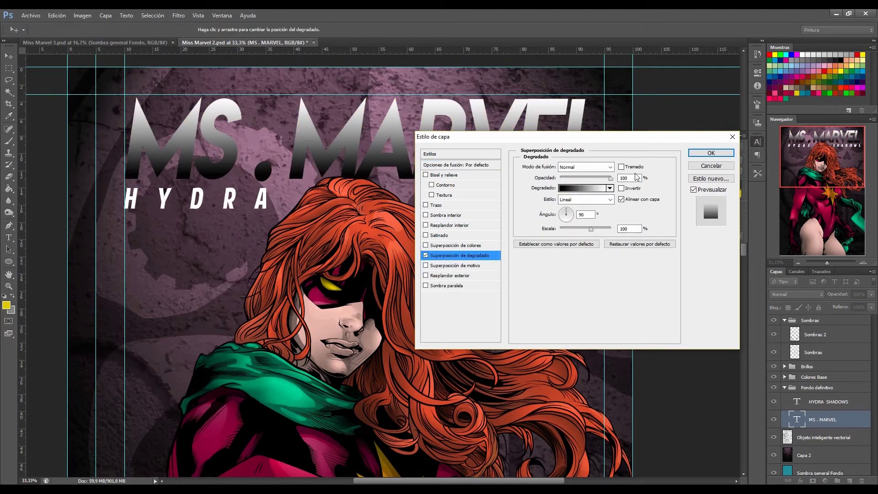
pyautogui.click(585, 188)
pyautogui.click(567, 217)
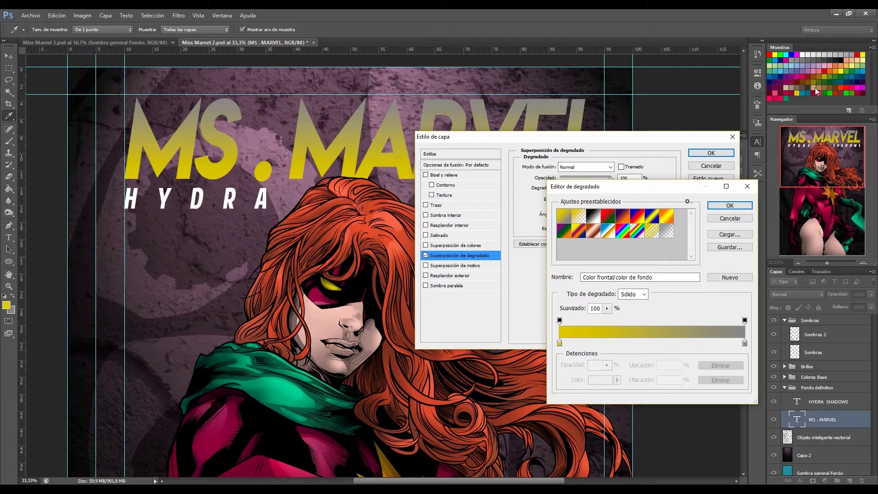
# Set the gradient's left stop to bright yellow and its right end to orange
pyautogui.click(559, 343)
pyautogui.doubleClick(559, 342)
pyautogui.moveTo(622, 138); pyautogui.dragTo(621, 130)
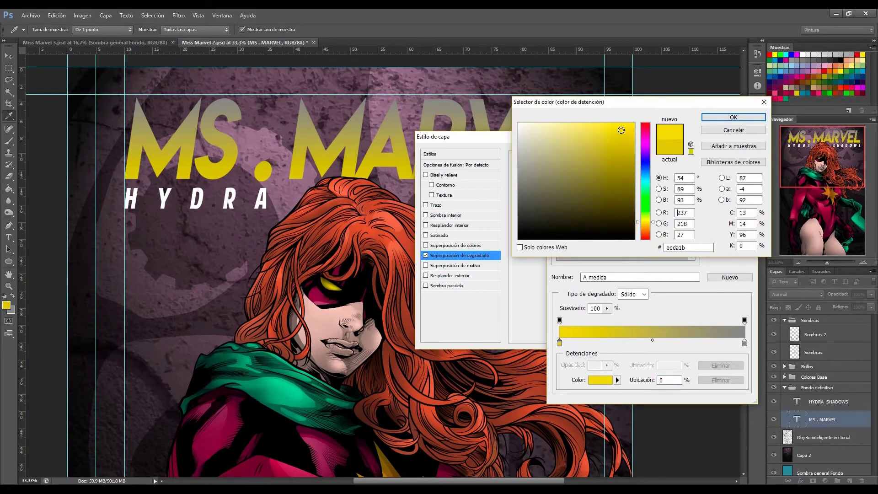
pyautogui.click(733, 117)
pyautogui.click(744, 343)
pyautogui.doubleClick(744, 343)
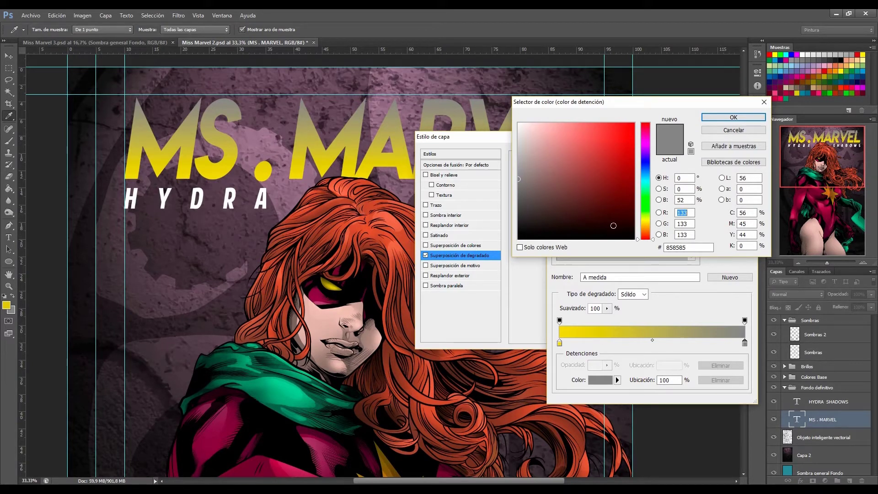
pyautogui.click(800, 91)
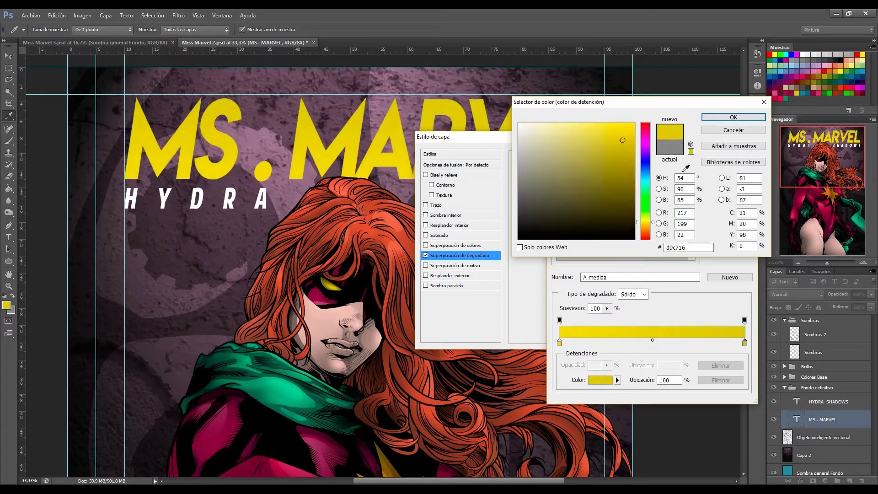
pyautogui.moveTo(652, 226); pyautogui.dragTo(653, 228)
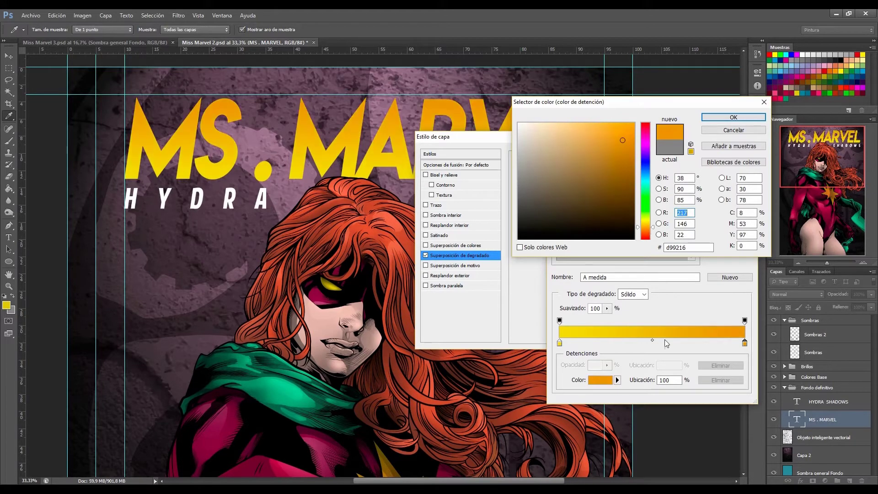
pyautogui.click(743, 115)
# Remove the extra stop and turn the stop at 26% a deeper orange
pyautogui.moveTo(745, 342)
pyautogui.mouseDown()
pyautogui.moveTo(549, 347)
pyautogui.moveTo(581, 343)
pyautogui.mouseUp()
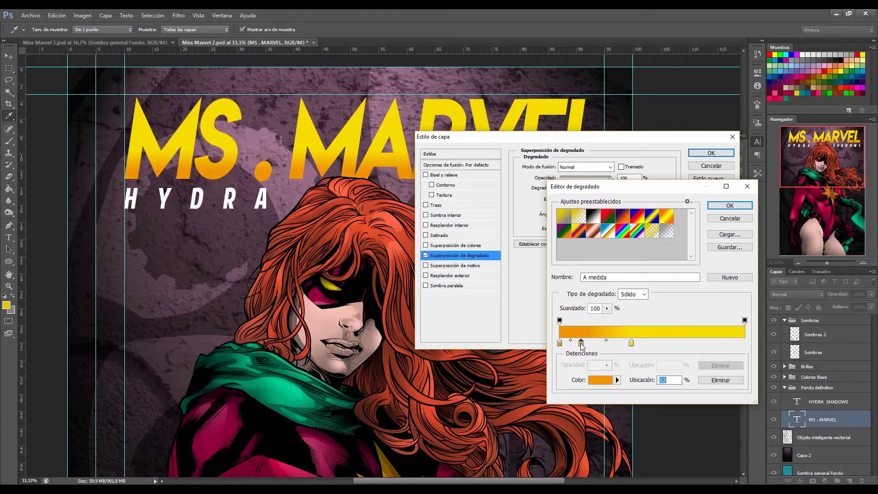
pyautogui.moveTo(581, 344); pyautogui.dragTo(579, 389)
pyautogui.moveTo(631, 342); pyautogui.dragTo(608, 343)
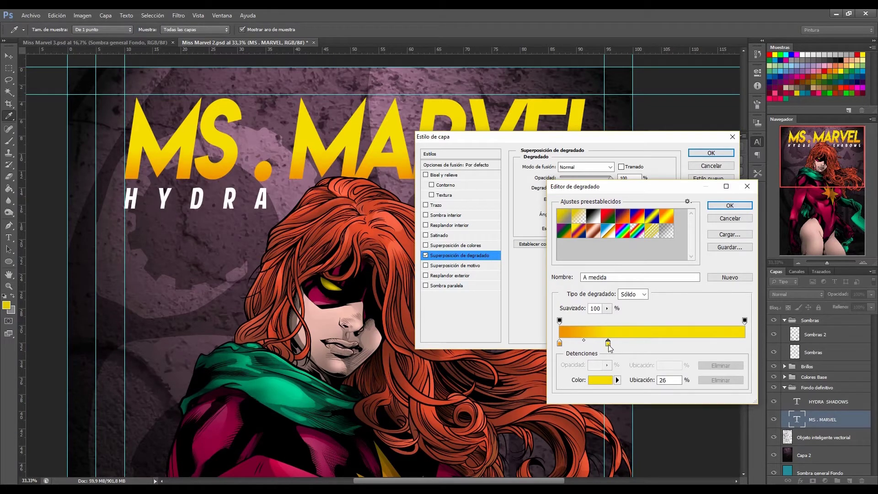
pyautogui.click(653, 226)
pyautogui.moveTo(567, 122)
pyautogui.mouseDown()
pyautogui.moveTo(609, 145)
pyautogui.moveTo(610, 134)
pyautogui.mouseUp()
pyautogui.click(734, 118)
# Add a lighter yellow colour stop at about 79% in the gradient
pyautogui.click(701, 343)
pyautogui.moveTo(701, 343)
pyautogui.mouseDown()
pyautogui.moveTo(735, 343)
pyautogui.moveTo(691, 343)
pyautogui.mouseUp()
pyautogui.click(706, 343)
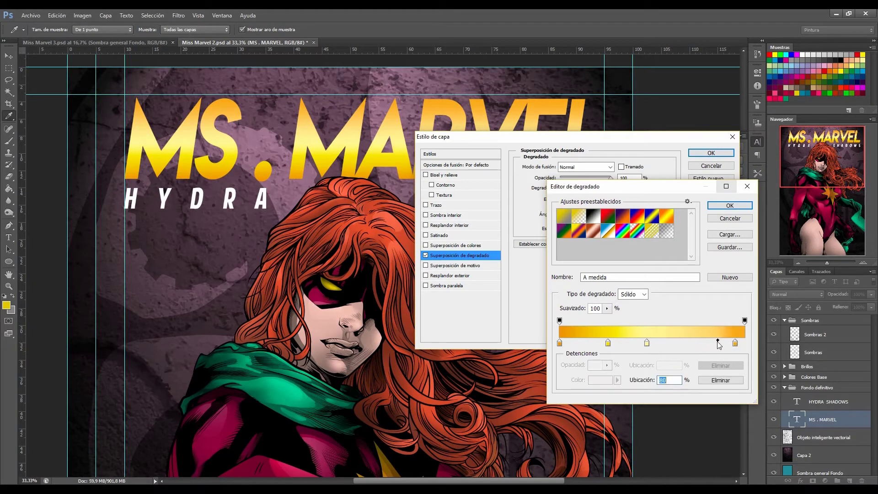
pyautogui.doubleClick(692, 343)
pyautogui.click(595, 133)
pyautogui.click(733, 117)
# Accept the yellow-orange gradient and apply the overlay at 100% opacity
pyautogui.click(734, 343)
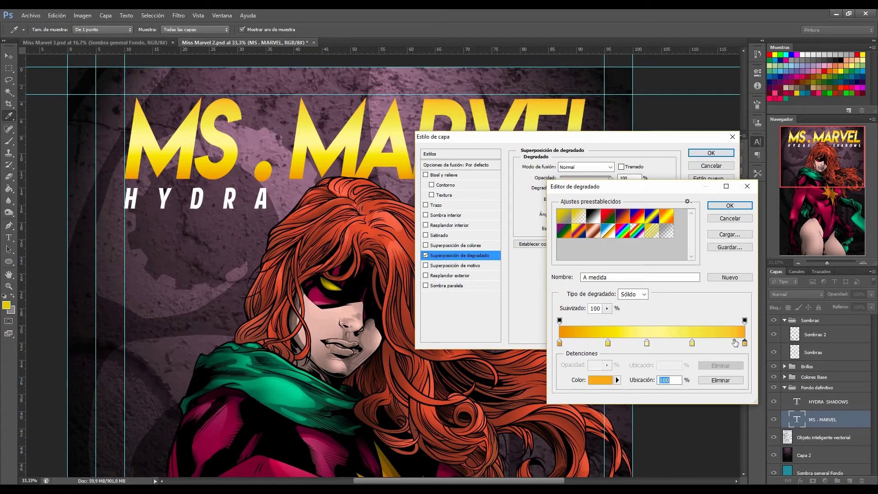
pyautogui.click(729, 191)
pyautogui.moveTo(589, 179); pyautogui.dragTo(612, 178)
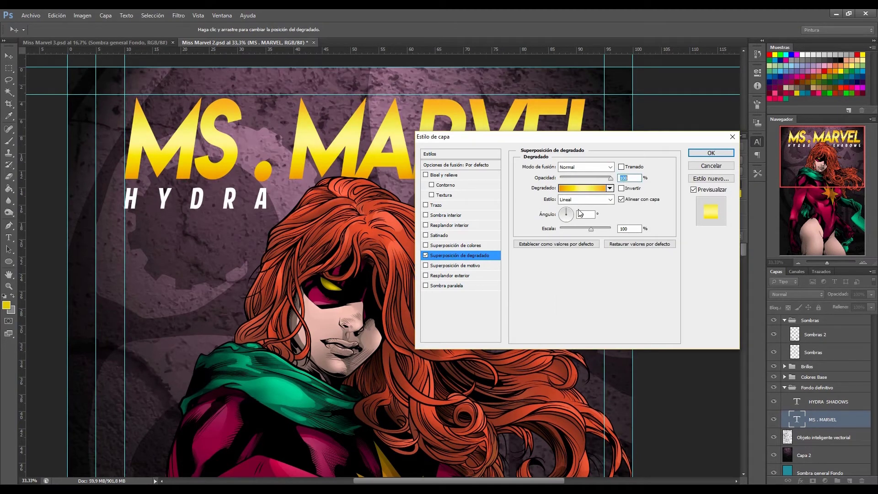
pyautogui.click(581, 188)
pyautogui.press('Return')
pyautogui.press('Return')
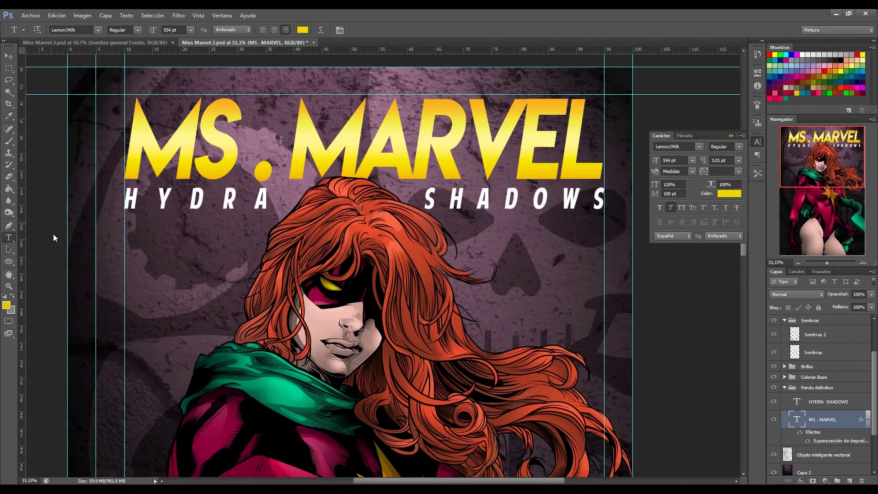
# Add a 35 px stroke to the MS. MARVEL title's layer style
pyautogui.click(9, 274)
pyautogui.scroll(-2, 331, 145)
pyautogui.press('z')
pyautogui.click(331, 145)
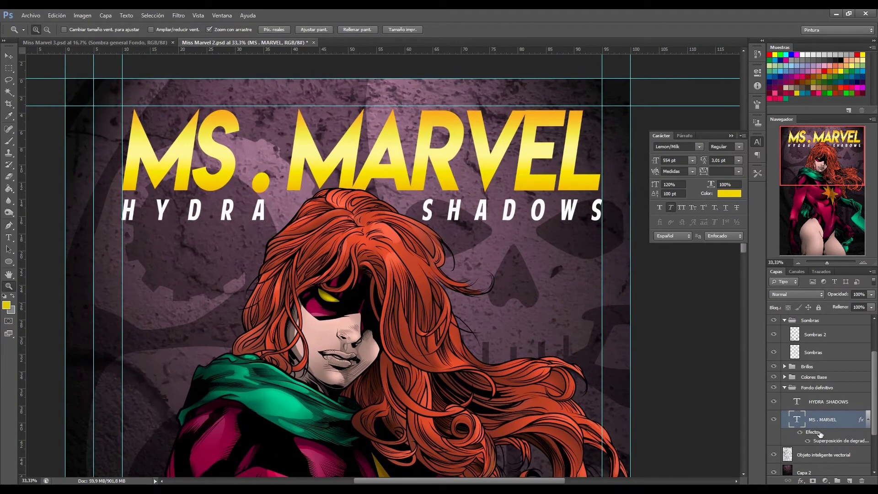
pyautogui.doubleClick(837, 419)
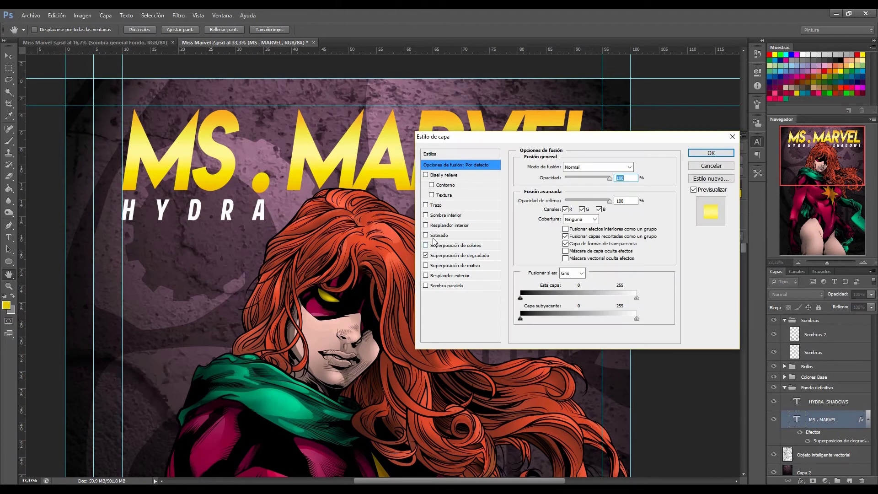
pyautogui.click(425, 205)
pyautogui.moveTo(564, 166); pyautogui.dragTo(569, 166)
# Colour the stroke dark magenta sampled from the suit, faded to about 30% opacity
pyautogui.click(542, 229)
pyautogui.click(220, 440)
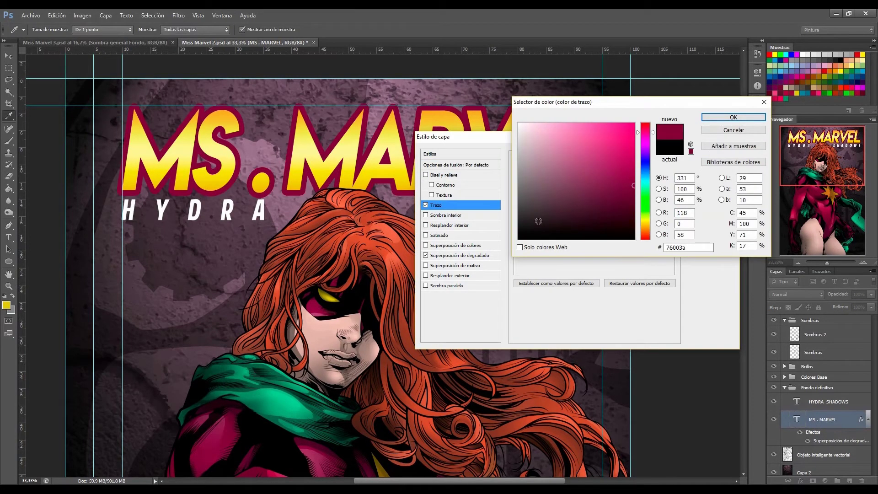
pyautogui.press('Return')
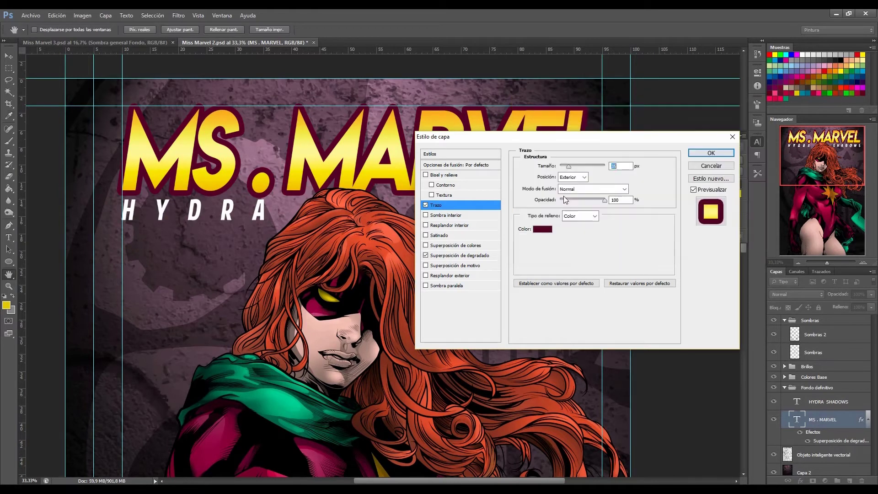
pyautogui.moveTo(605, 200); pyautogui.dragTo(574, 202)
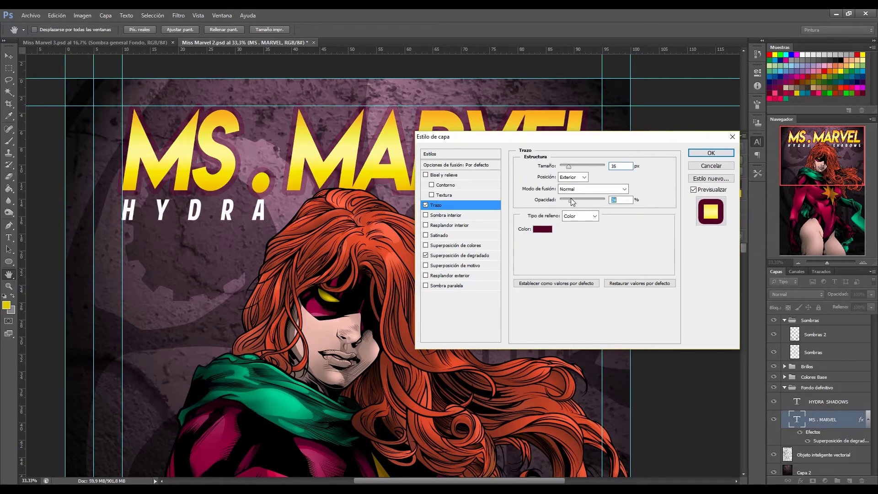
pyautogui.press('Return')
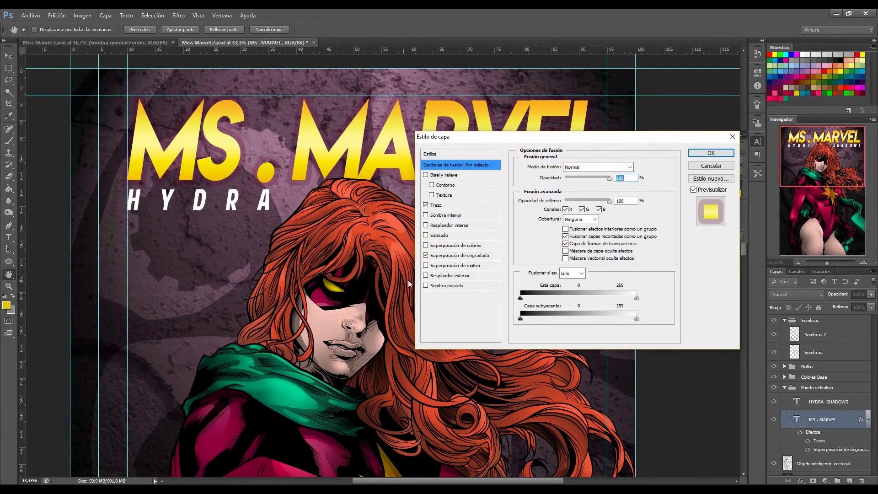
pyautogui.click(453, 286)
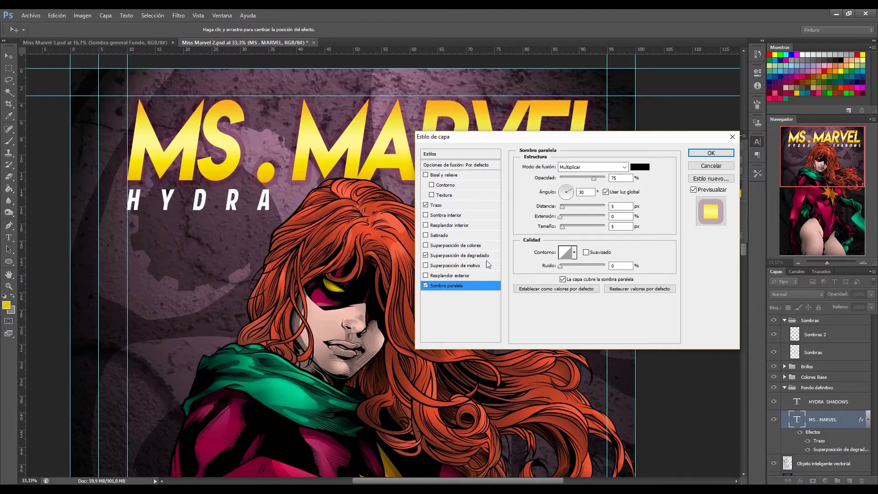
# Set the drop shadow's distance, spread, size, upward angle and full opacity
pyautogui.moveTo(576, 206); pyautogui.dragTo(585, 206)
pyautogui.click(575, 215)
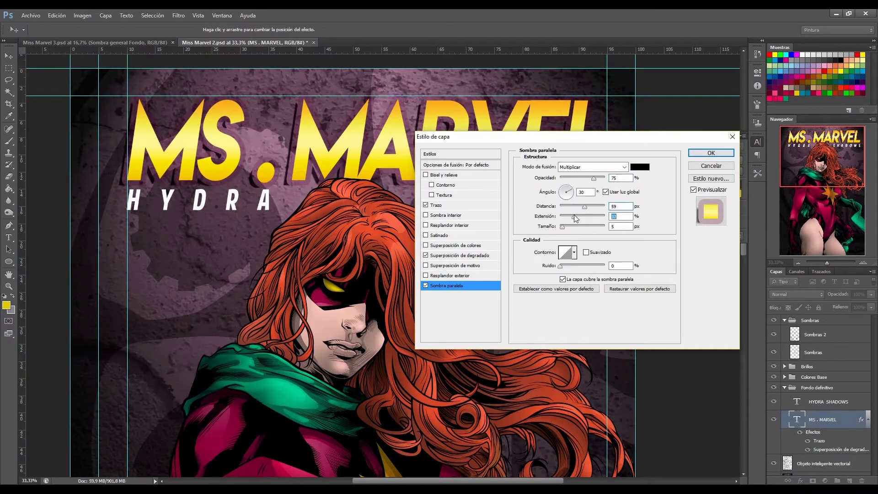
pyautogui.click(563, 202)
pyautogui.moveTo(562, 203); pyautogui.dragTo(565, 185)
pyautogui.moveTo(572, 217)
pyautogui.mouseDown()
pyautogui.moveTo(570, 226)
pyautogui.moveTo(589, 206)
pyautogui.mouseUp()
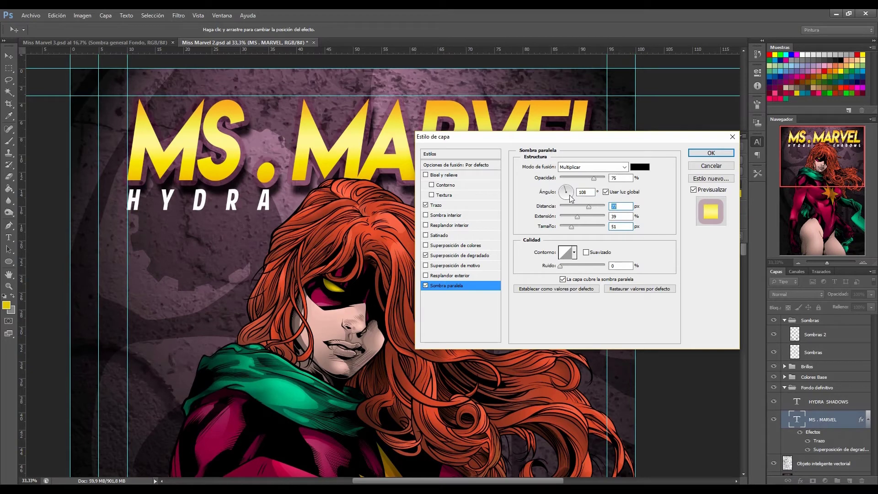
pyautogui.moveTo(594, 177)
pyautogui.mouseDown()
pyautogui.moveTo(611, 179)
pyautogui.moveTo(597, 176)
pyautogui.mouseUp()
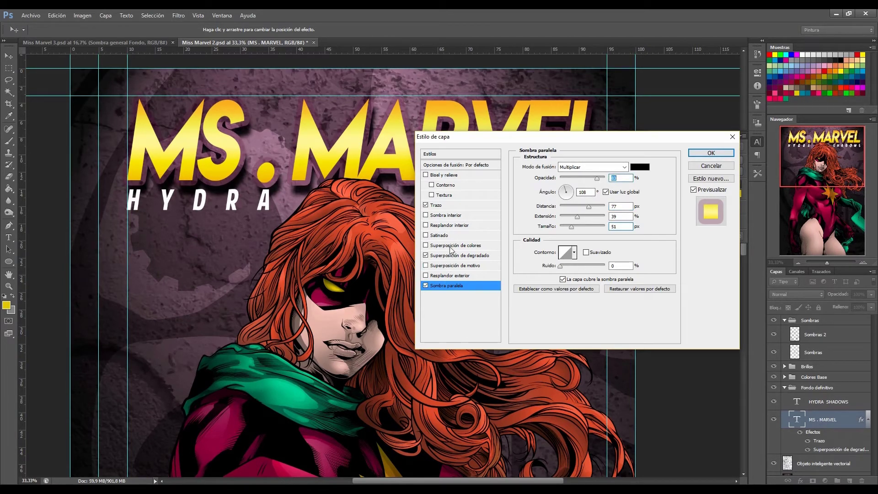
# Raise the stroke's opacity, change its blend mode, and apply the title effects
pyautogui.click(439, 206)
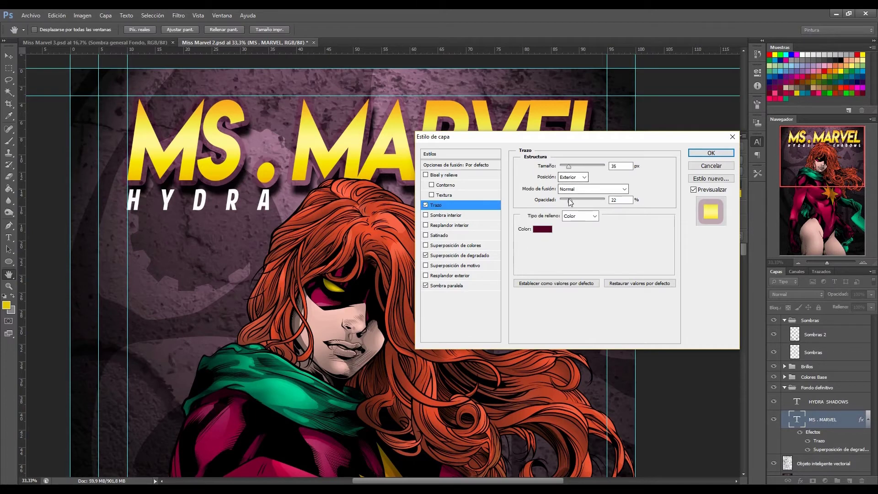
pyautogui.moveTo(570, 200); pyautogui.dragTo(579, 197)
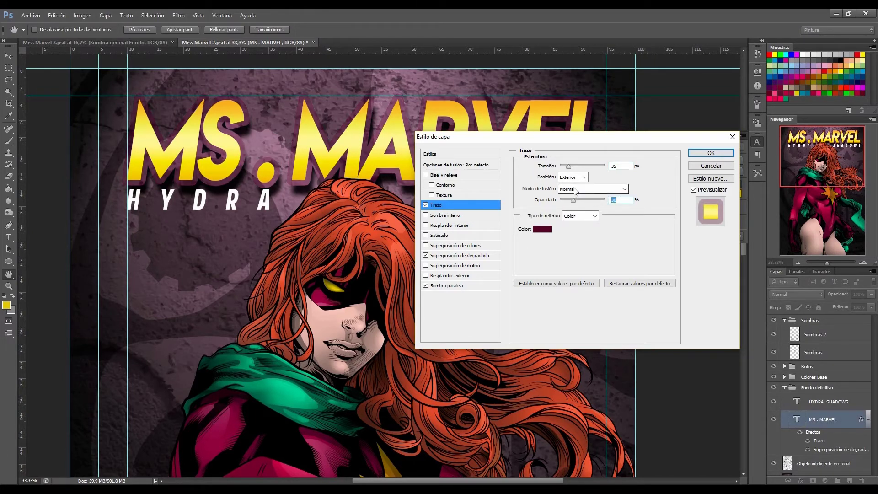
pyautogui.click(574, 189)
pyautogui.click(574, 206)
pyautogui.scroll(-1, 572, 189)
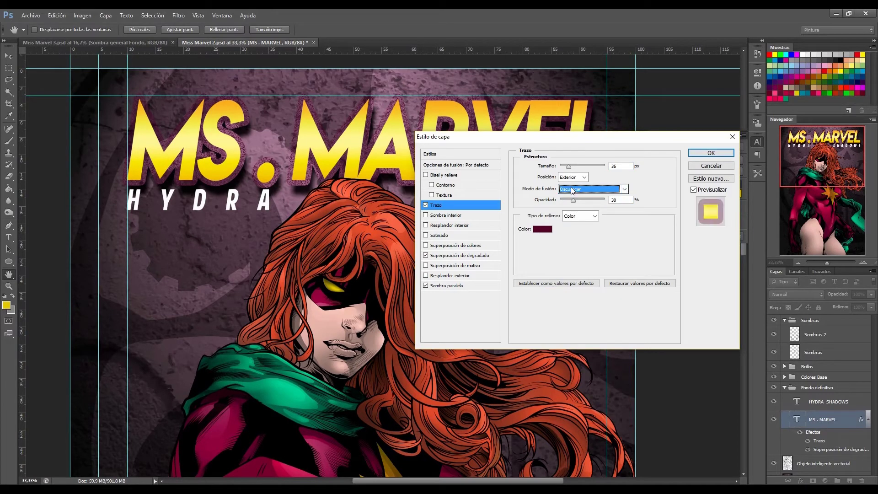
pyautogui.scroll(-2, 571, 190)
pyautogui.scroll(-2, 572, 190)
pyautogui.scroll(-1, 571, 190)
pyautogui.press('Escape')
# Zoom out to review the whole cover, then select the HYDRA SHADOWS subtitle layer
pyautogui.press('z')
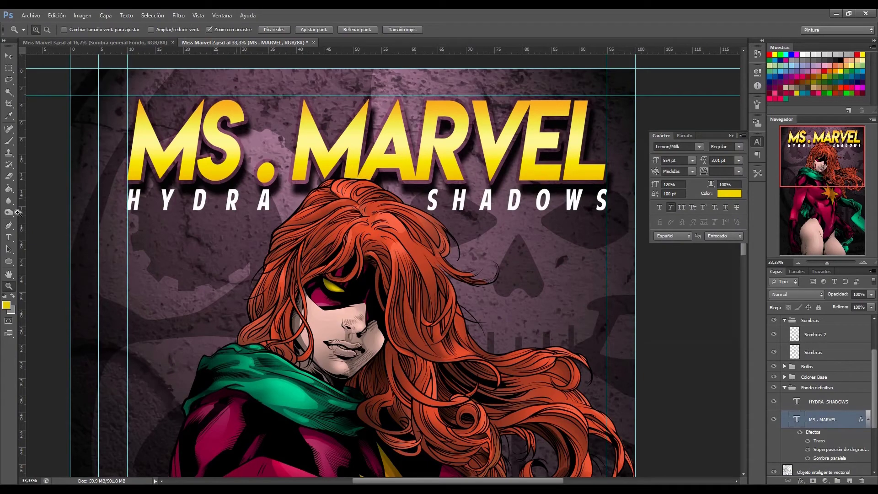
pyautogui.press('alt')
pyautogui.click(316, 172)
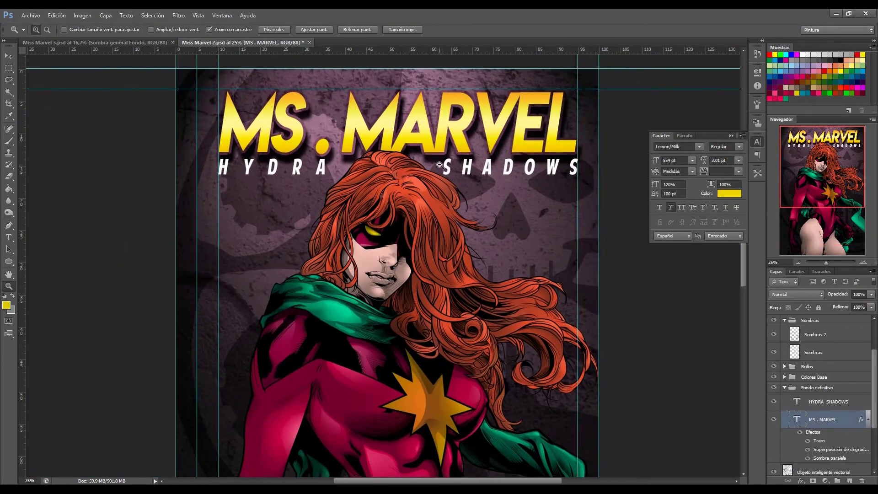
pyautogui.keyDown('alt'); pyautogui.click(377, 150); pyautogui.keyUp('alt')
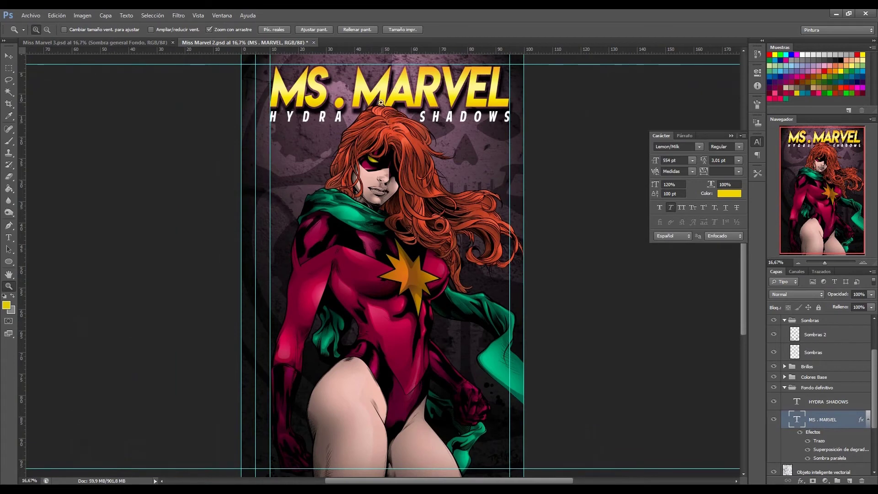
pyautogui.click(425, 127)
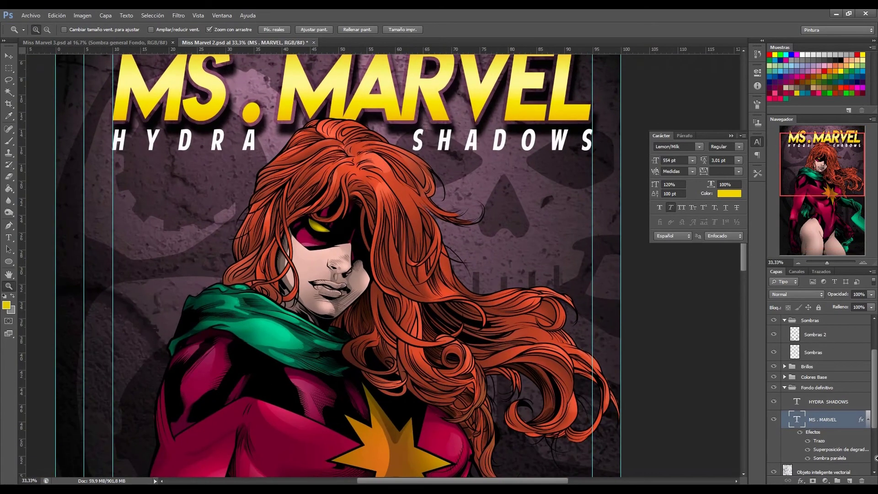
pyautogui.click(819, 402)
pyautogui.click(8, 54)
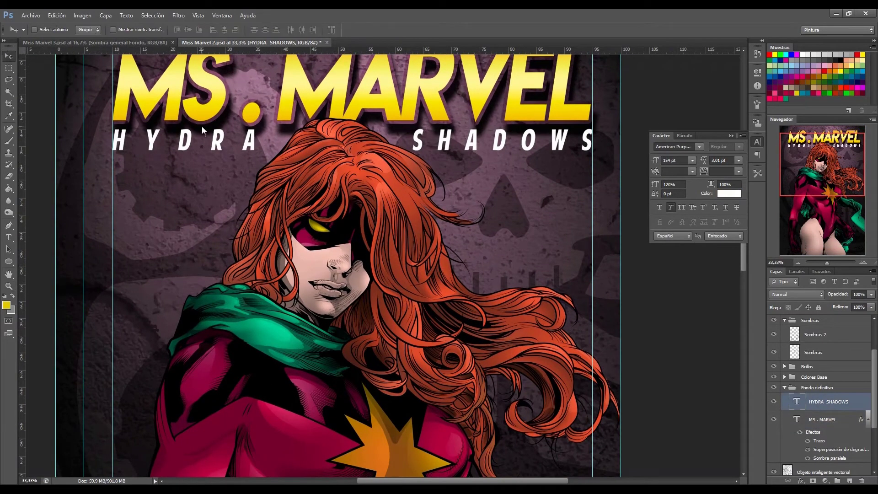
# Recolour the HYDRA SHADOWS text magenta
pyautogui.doubleClick(192, 144)
pyautogui.click(729, 193)
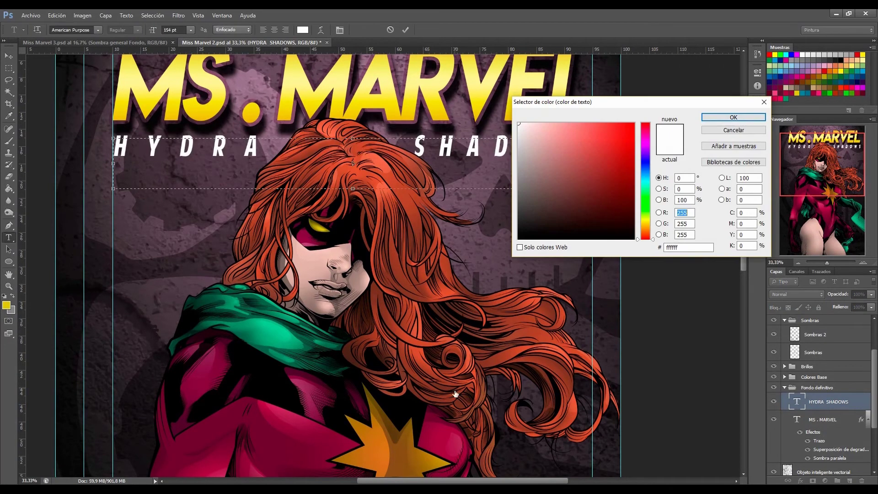
pyautogui.click(733, 117)
# Add a pink outer glow with wider spread and larger size to the subtitle
pyautogui.rightClick(818, 401)
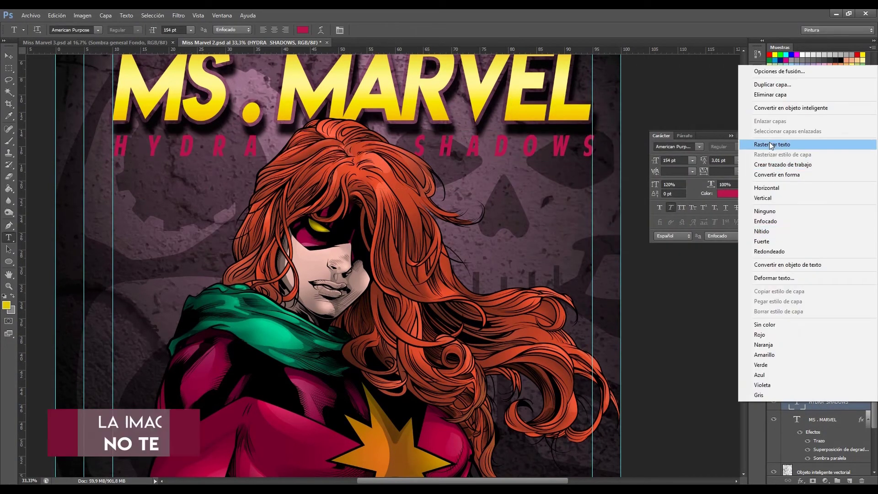
pyautogui.click(776, 72)
pyautogui.click(450, 275)
pyautogui.click(525, 194)
pyautogui.click(596, 123)
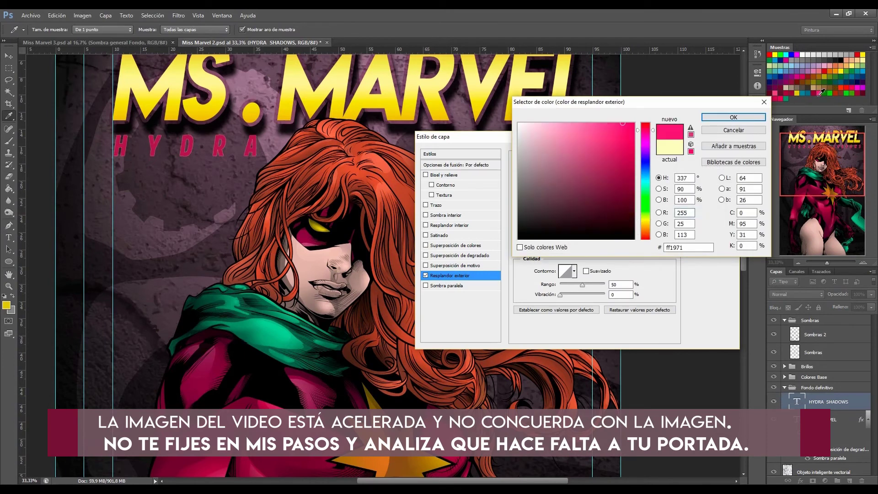
pyautogui.press('Return')
pyautogui.moveTo(560, 235)
pyautogui.mouseDown()
pyautogui.moveTo(576, 234)
pyautogui.moveTo(561, 247)
pyautogui.moveTo(563, 235)
pyautogui.moveTo(566, 246)
pyautogui.mouseUp()
pyautogui.moveTo(599, 178); pyautogui.dragTo(582, 179)
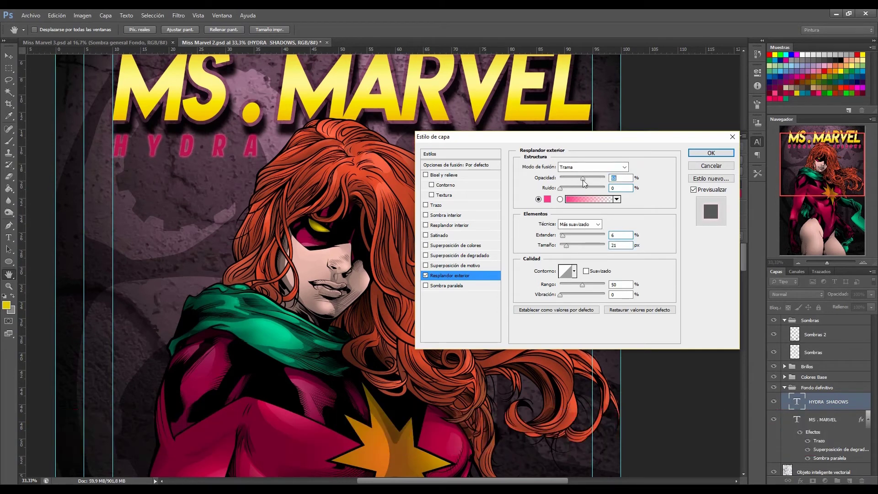
# Add a dark magenta stroke sampled from the suit and slightly raise the glow opacity
pyautogui.click(435, 205)
pyautogui.click(545, 230)
pyautogui.click(257, 382)
pyautogui.click(243, 409)
pyautogui.click(733, 117)
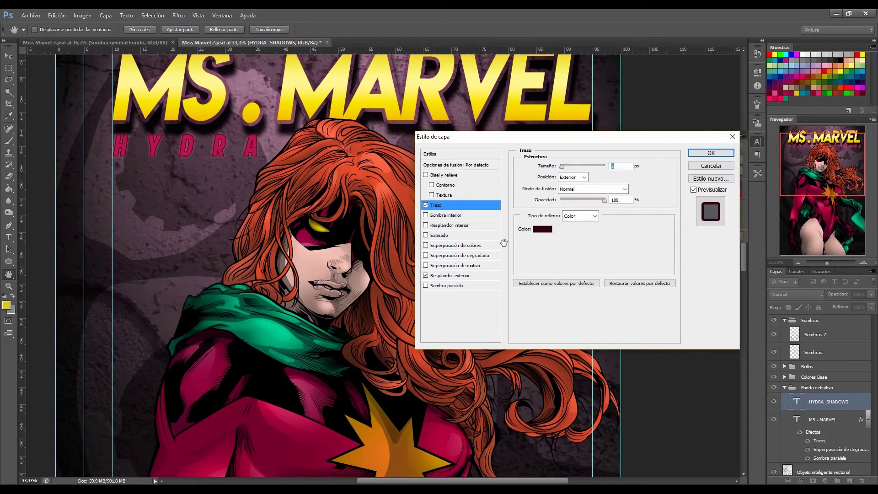
pyautogui.click(449, 276)
pyautogui.moveTo(583, 177); pyautogui.dragTo(584, 178)
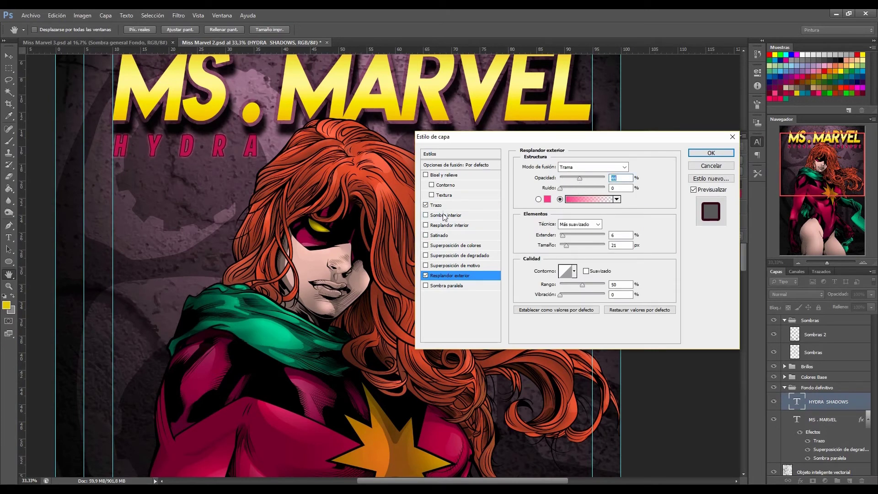
# Add a magenta gradient overlay with a pink middle stop and darker magenta right end
pyautogui.click(439, 255)
pyautogui.click(594, 188)
pyautogui.click(563, 216)
pyautogui.click(560, 343)
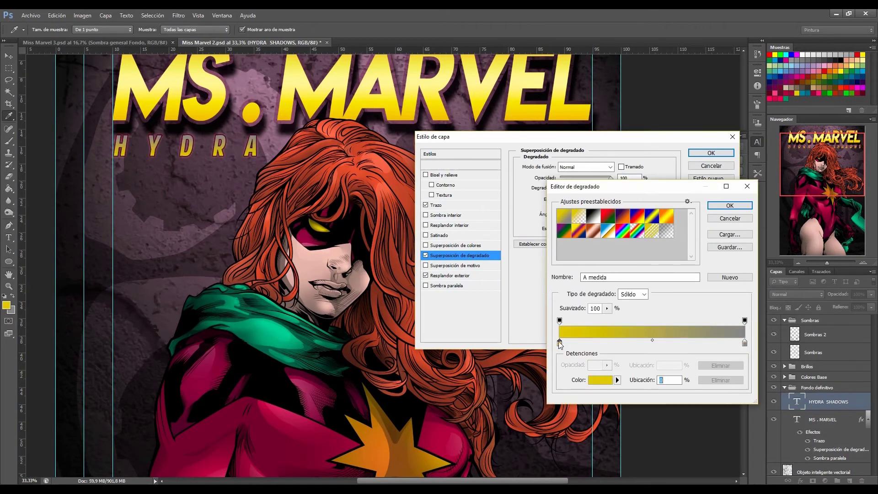
pyautogui.doubleClick(560, 343)
pyautogui.click(612, 160)
pyautogui.click(734, 117)
pyautogui.doubleClick(745, 342)
pyautogui.click(612, 160)
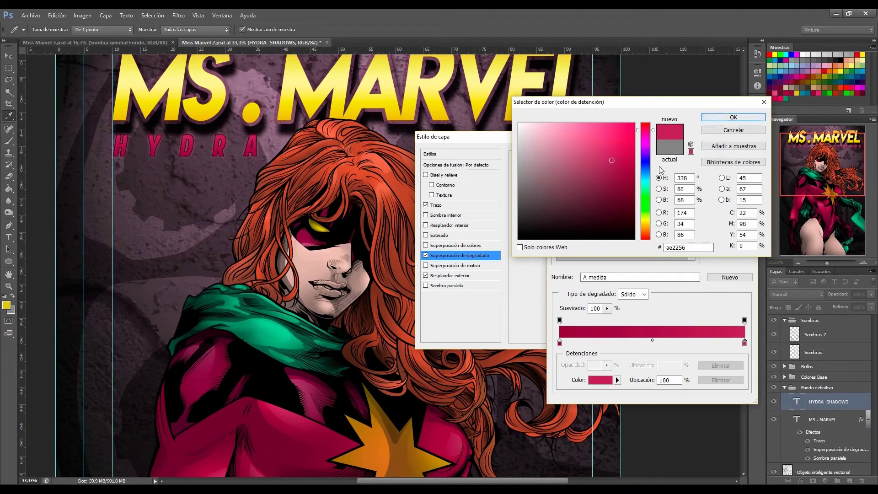
pyautogui.click(733, 117)
pyautogui.click(651, 342)
pyautogui.doubleClick(745, 342)
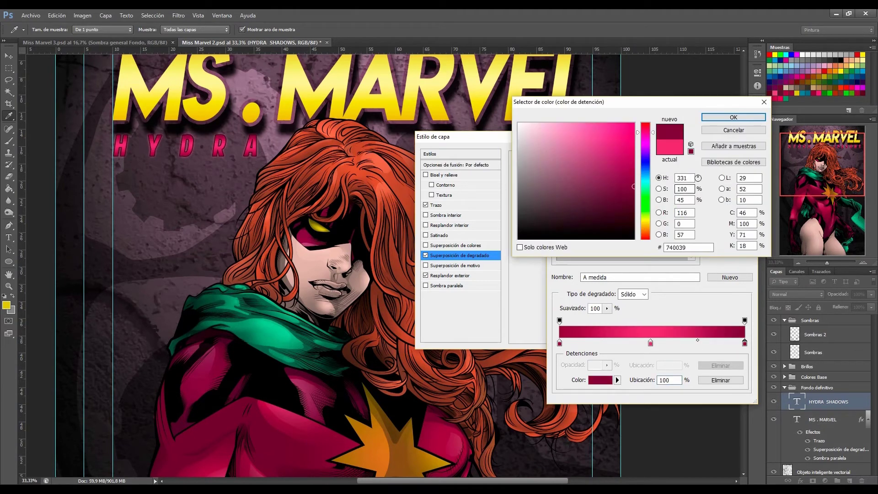
pyautogui.press('Return')
pyautogui.press('Return')
pyautogui.press('Return')
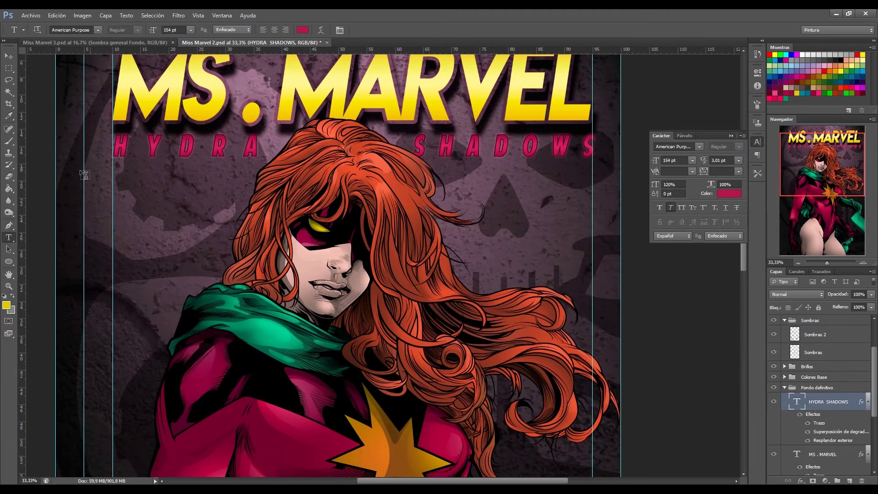
# Zoom in on the SHADOWS lettering and toggle the subtitle glow to compare
pyautogui.press('z')
pyautogui.keyDown('alt'); pyautogui.click(398, 158); pyautogui.keyUp('alt')
pyautogui.moveTo(366, 158); pyautogui.dragTo(398, 157)
pyautogui.click(398, 158)
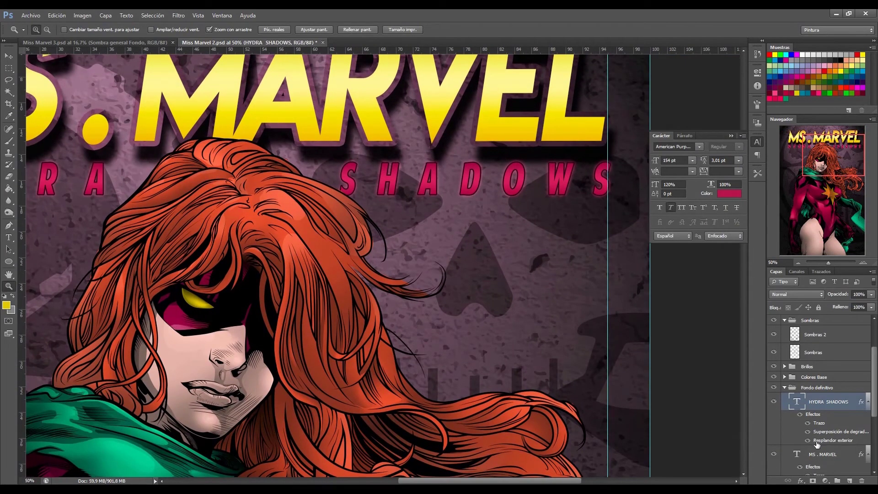
pyautogui.click(807, 441)
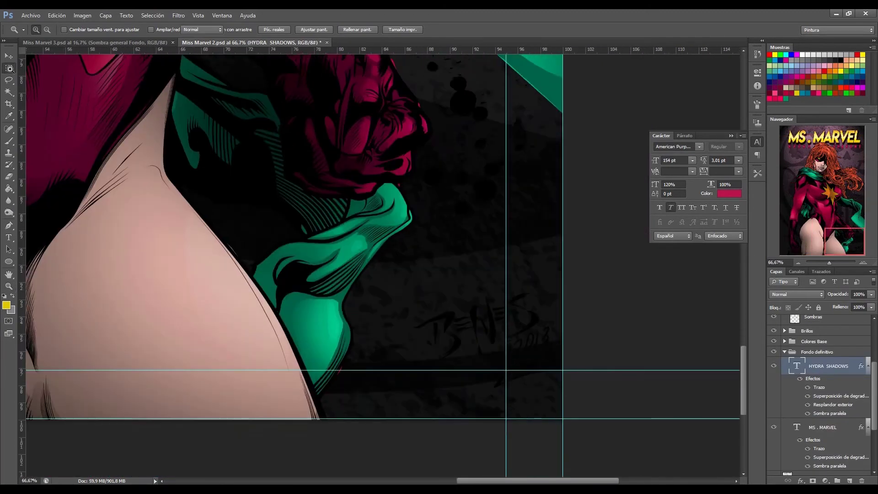
# Copy the lower-right signature area, paste it above the Tinta layer and rename it
pyautogui.press('m')
pyautogui.moveTo(396, 265); pyautogui.dragTo(563, 414)
pyautogui.scroll(5, 819, 388)
pyautogui.click(852, 360)
pyautogui.hotkey('ctrl', 'v')
pyautogui.doubleClick(800, 360)
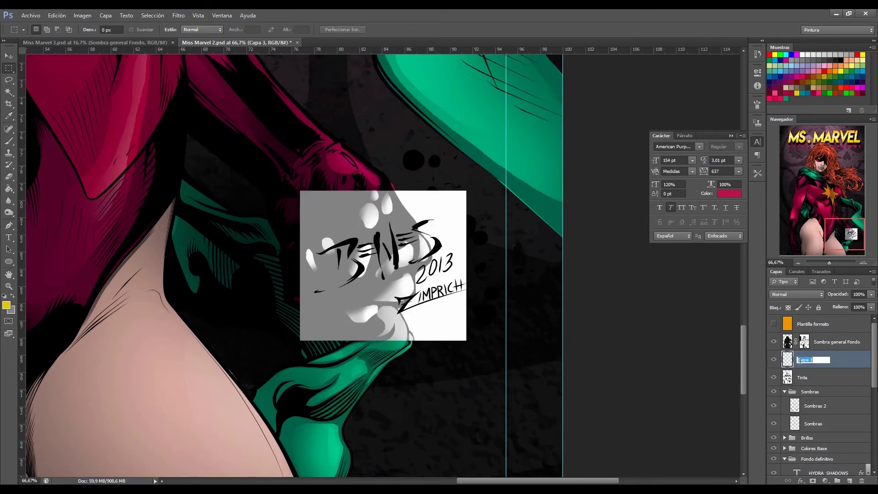
# Reselect the rectangle around the signature and invert it to white on black
pyautogui.click(152, 15)
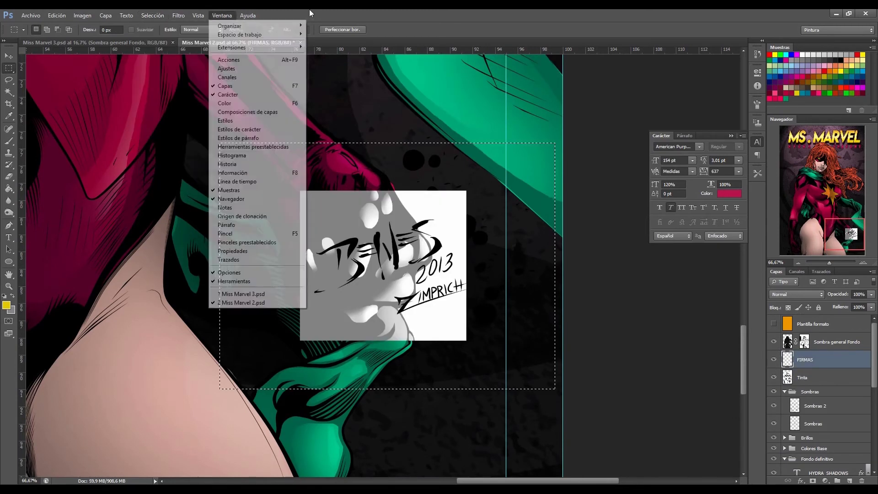
pyautogui.click(352, 13)
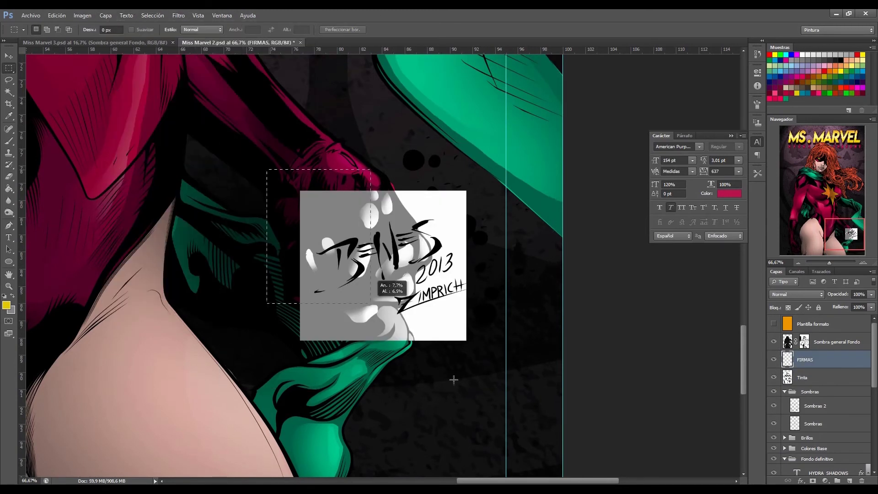
pyautogui.moveTo(268, 170); pyautogui.dragTo(498, 393)
pyautogui.rightClick(450, 151)
pyautogui.click(127, 18)
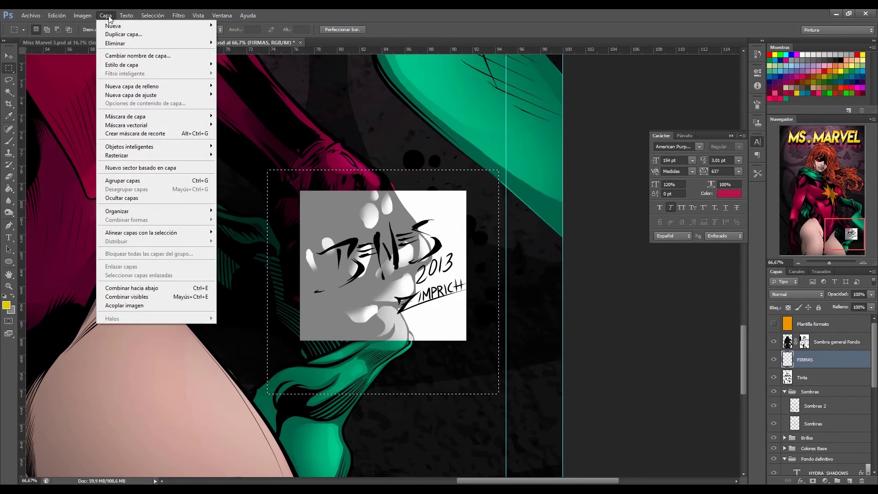
pyautogui.click(499, 247)
pyautogui.rightClick(459, 157)
pyautogui.moveTo(282, 165); pyautogui.dragTo(498, 377)
pyautogui.click(83, 15)
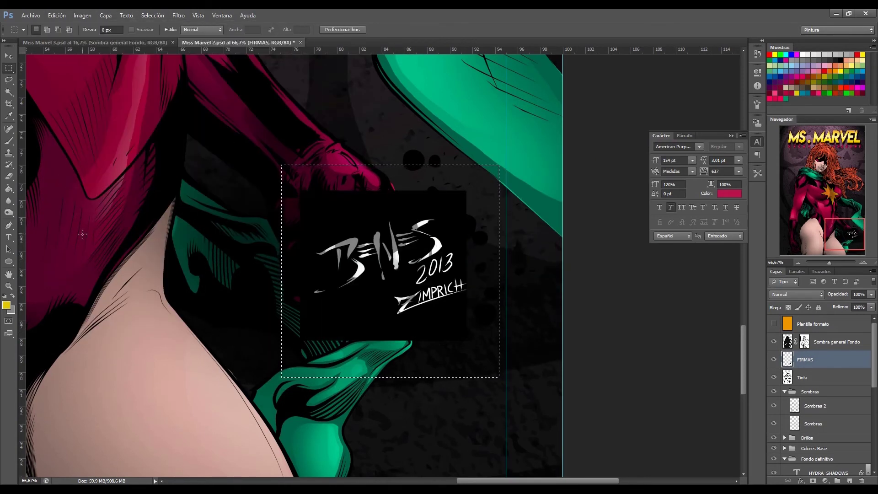
pyautogui.hotkey('ctrl', 'i')
pyautogui.press('v')
# Set the signature layer to Lighten blend mode and reselect the area around it
pyautogui.hotkey('ctrl', '-')
pyautogui.hotkey('ctrl', '-')
pyautogui.click(8, 68)
pyautogui.click(795, 294)
pyautogui.click(786, 125)
pyautogui.hotkey('ctrl', 'd')
pyautogui.press('z')
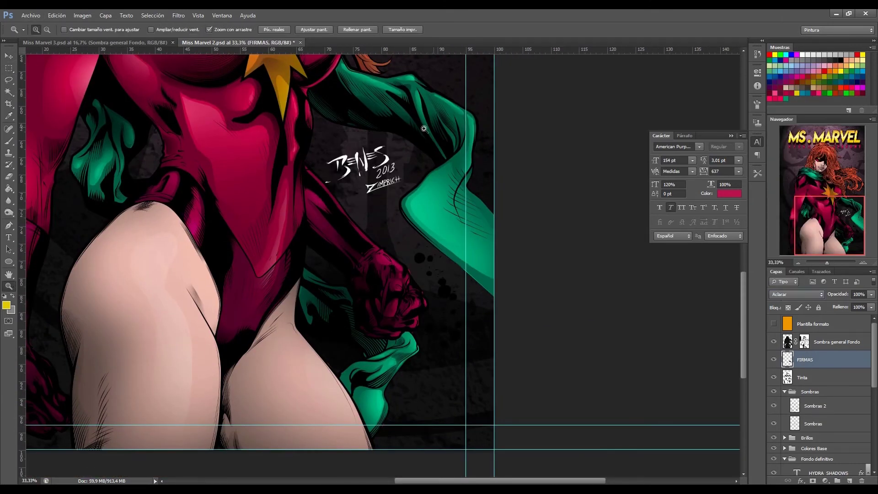
pyautogui.click(381, 151)
pyautogui.press('w')
pyautogui.click(312, 240)
# Lower the signature's Hue/Saturation lightness to -53 to dim it to grey
pyautogui.hotkey('ctrl', '-')
pyautogui.hotkey('ctrl', '-')
pyautogui.hotkey('ctrl', '-')
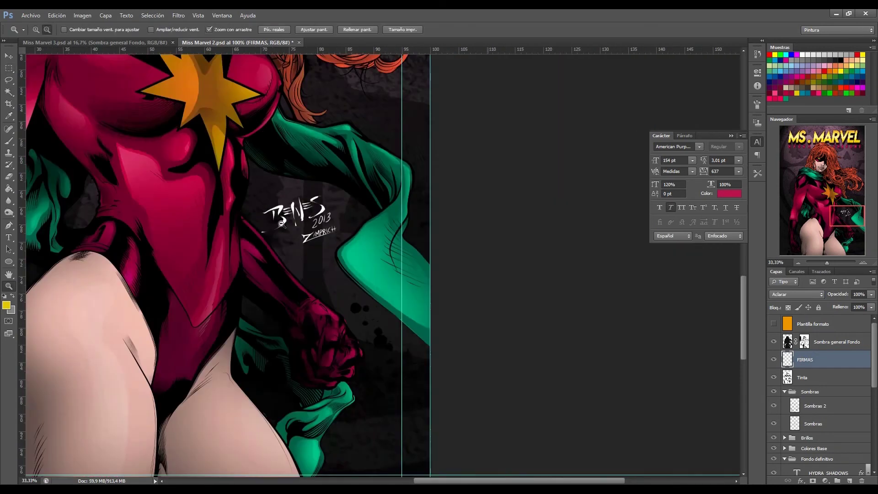
pyautogui.hotkey('ctrl', 'u')
pyautogui.moveTo(605, 173); pyautogui.dragTo(581, 174)
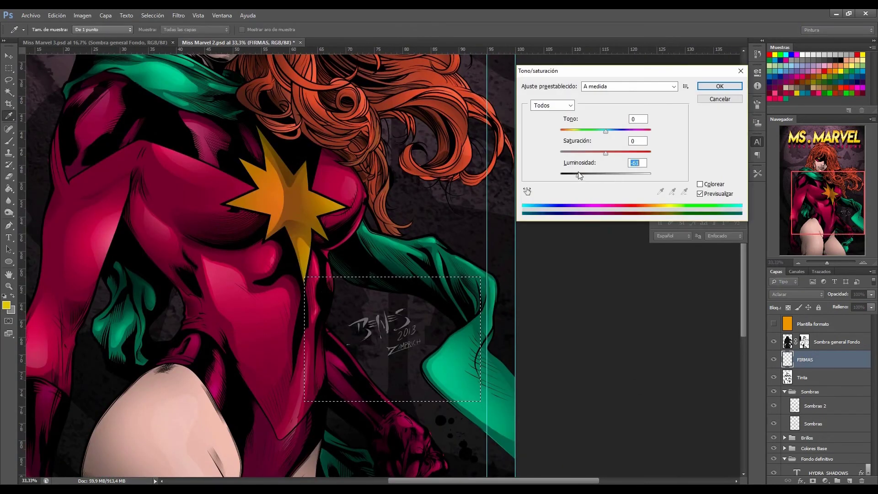
# Darken the signature, scale it to about 75%, tilt it ~18°, and move it into the right background
pyautogui.click(702, 91)
pyautogui.rightClick(390, 332)
pyautogui.click(412, 263)
pyautogui.moveTo(304, 276); pyautogui.dragTo(351, 310)
pyautogui.moveTo(493, 308)
pyautogui.mouseDown()
pyautogui.moveTo(503, 334)
pyautogui.moveTo(496, 361)
pyautogui.mouseUp()
pyautogui.moveTo(414, 354); pyautogui.dragTo(108, 391)
pyautogui.scroll(-5, 108, 391)
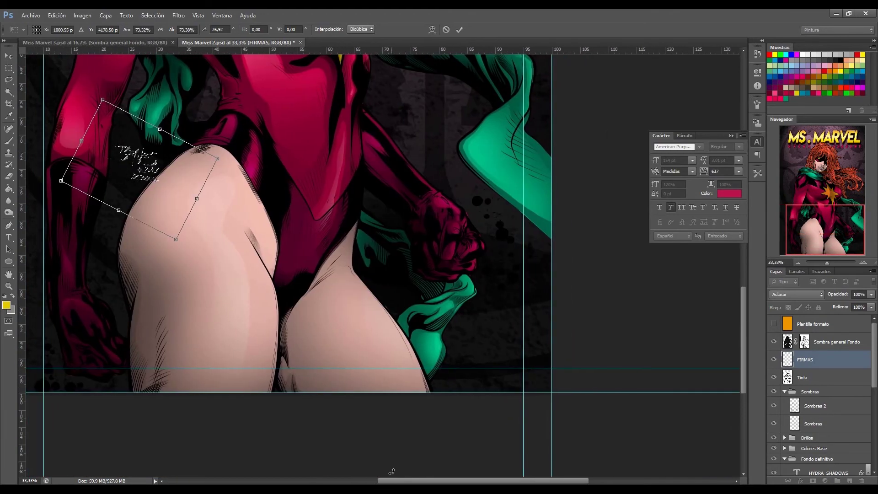
pyautogui.scroll(5, 274, 229)
pyautogui.moveTo(147, 313); pyautogui.dragTo(464, 256)
pyautogui.press('Return')
pyautogui.press('m')
# Zoom in to fine-tune the signature's tilt, then draw a text box for the credits
pyautogui.press('z')
pyautogui.moveTo(263, 250); pyautogui.dragTo(476, 332)
pyautogui.press('m')
pyautogui.rightClick(377, 145)
pyautogui.click(412, 253)
pyautogui.moveTo(526, 236)
pyautogui.mouseDown()
pyautogui.moveTo(544, 284)
pyautogui.moveTo(541, 274)
pyautogui.mouseUp()
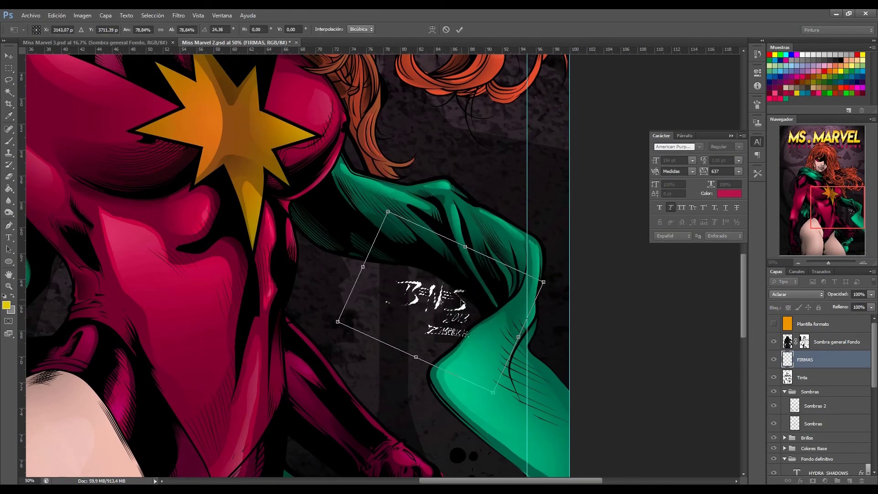
pyautogui.press('Return')
pyautogui.press('z')
pyautogui.keyDown('alt'); pyautogui.click(532, 355); pyautogui.keyUp('alt')
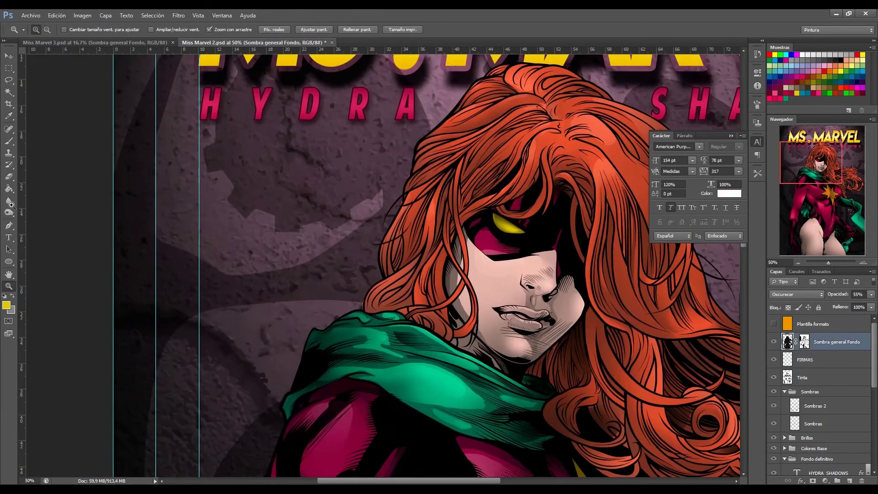
pyautogui.press('t')
pyautogui.moveTo(156, 168); pyautogui.dragTo(430, 356)
# Type the credit labels PENCIL, INK and COLOR, each followed by the artist's name
pyautogui.write('PENCIL')
pyautogui.press('Return')
pyautogui.write('INK')
pyautogui.press('Return')
pyautogui.write('COLOR')
pyautogui.hotkey('ctrl', 'a')
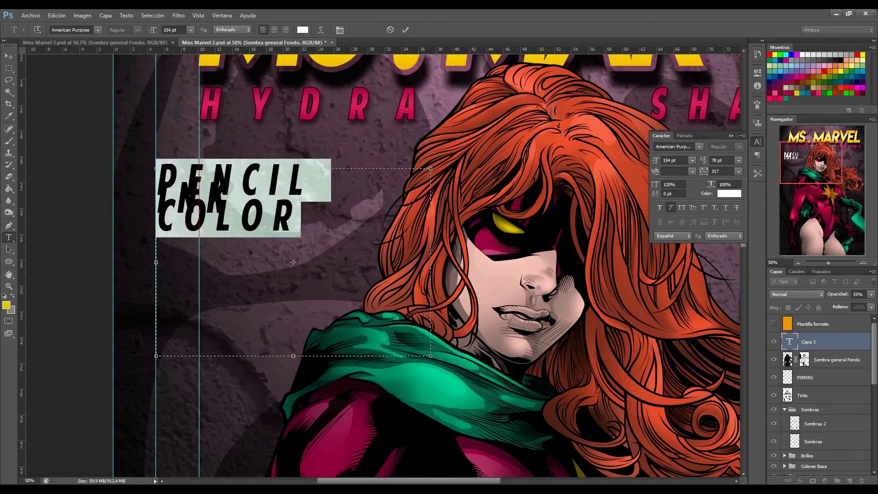
pyautogui.write('E BENES.ZIMPRICH')
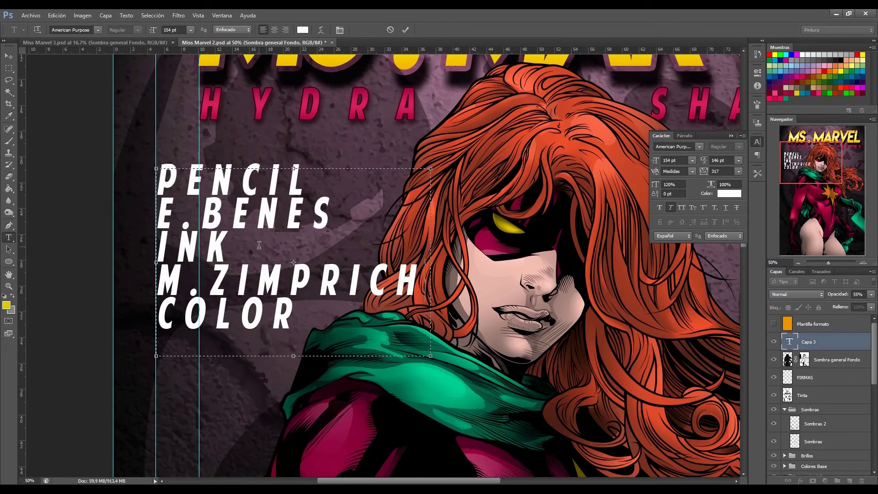
pyautogui.press('Return')
pyautogui.click(299, 353)
pyautogui.press('Return')
pyautogui.write('B.QUINTANANR')
# Reduce the PENCIL, INK and COLOR labels to size 60 in the Character panel
pyautogui.hotkey('ctrl', 'a')
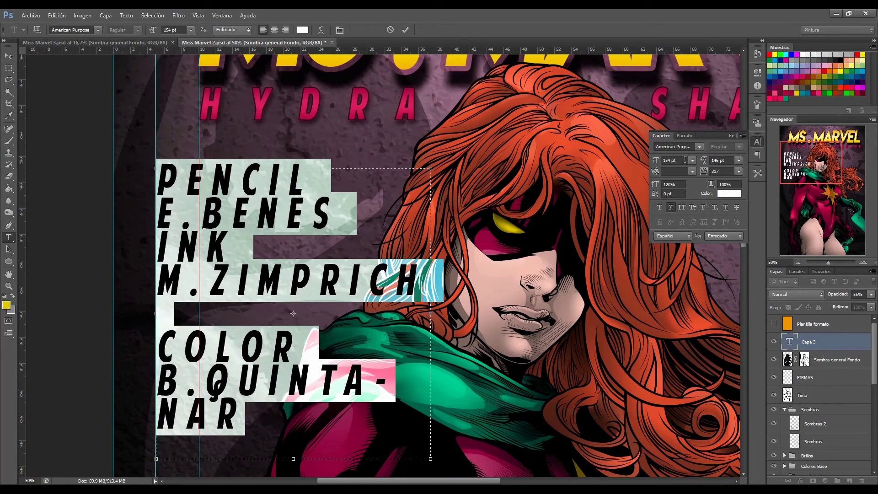
pyautogui.click(669, 160)
pyautogui.write('60')
pyautogui.press('Return')
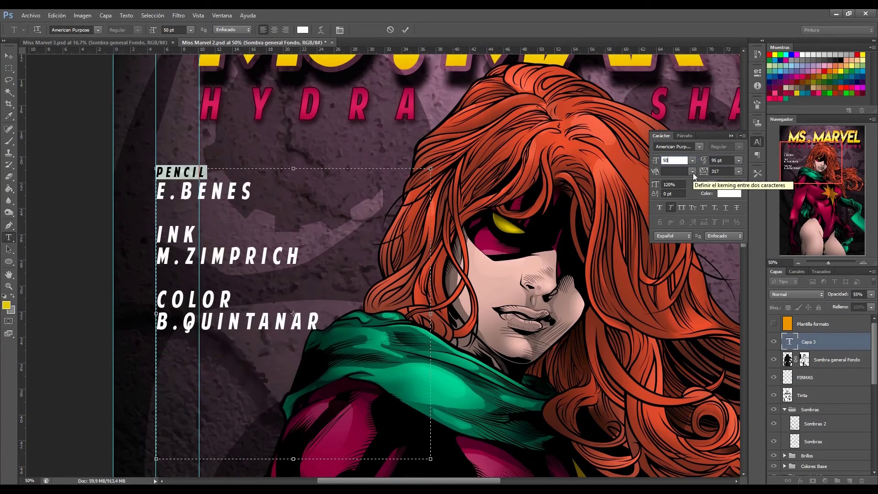
pyautogui.hotkey('shift', 'Down')
pyautogui.click(679, 160)
pyautogui.write('60')
pyautogui.press('Return')
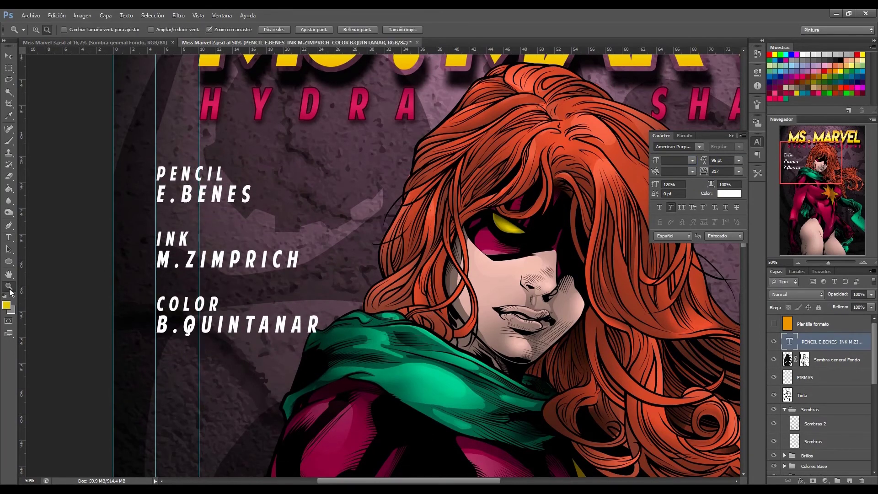
pyautogui.hotkey('ctrl', '-')
pyautogui.hotkey('ctrl', '-')
pyautogui.moveTo(221, 258); pyautogui.dragTo(239, 258)
pyautogui.click(668, 160)
pyautogui.write('60')
pyautogui.press('Return')
# Move the credits block up to the upper left and give it a drop shadow
pyautogui.click(8, 55)
pyautogui.moveTo(237, 261)
pyautogui.mouseDown()
pyautogui.moveTo(460, 384)
pyautogui.moveTo(300, 199)
pyautogui.mouseUp()
pyautogui.hotkey('ctrl', '-')
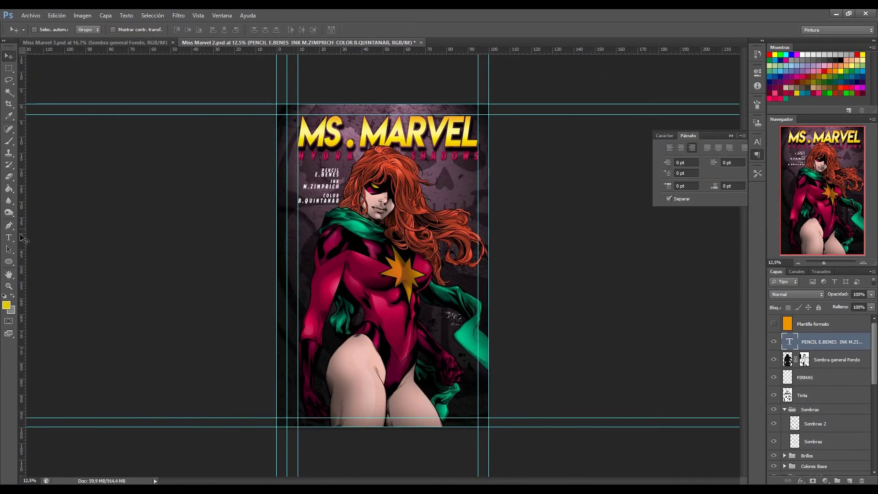
pyautogui.hotkey('ctrl', '+')
pyautogui.hotkey('ctrl', '+')
pyautogui.hotkey('ctrl', '+')
pyautogui.doubleClick(855, 342)
pyautogui.press('Return')
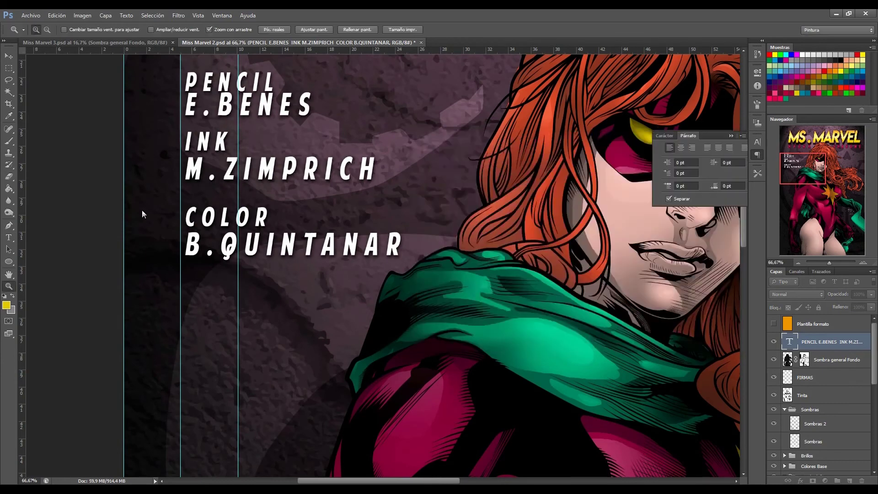
# Stretch the HYDRA SHADOWS subtitle wider
pyautogui.scroll(3, 141, 211)
pyautogui.hotkey('ctrl', '-')
pyautogui.moveTo(176, 231); pyautogui.dragTo(145, 230)
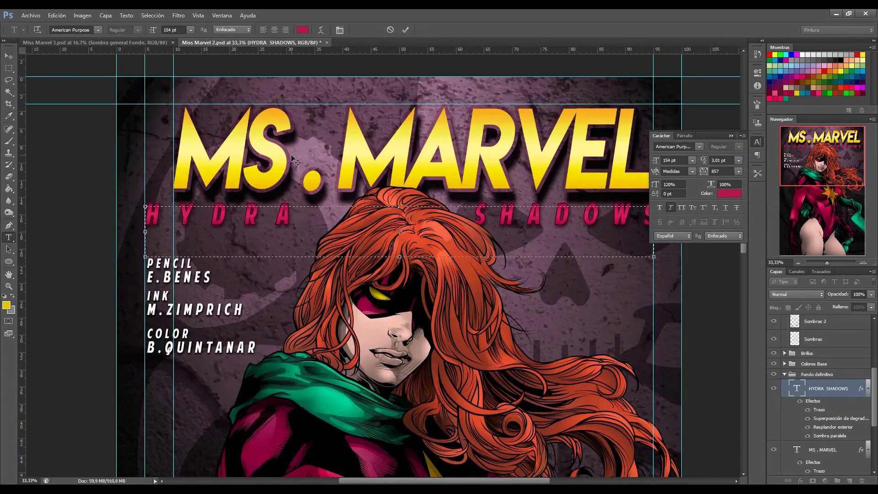
# Enlarge the MS . MARVEL title to 581 pt, keeping it on one line
pyautogui.hotkey('alt', '[')
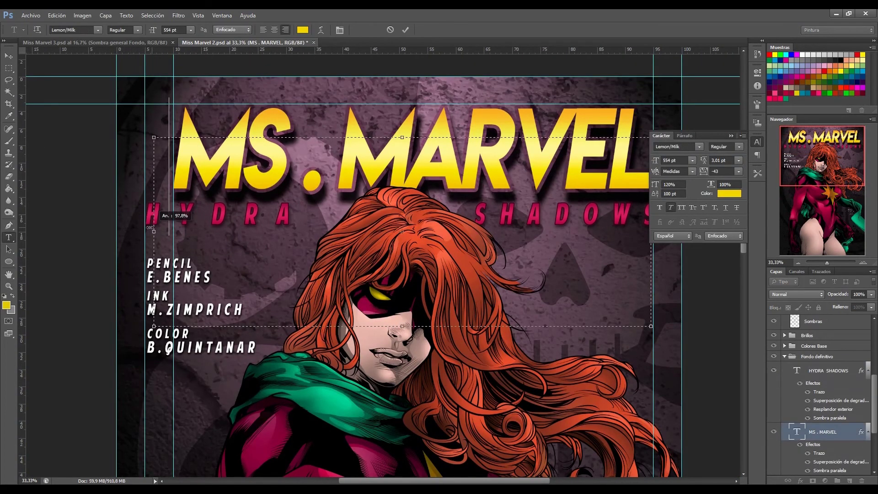
pyautogui.hotkey('ctrl', 'a')
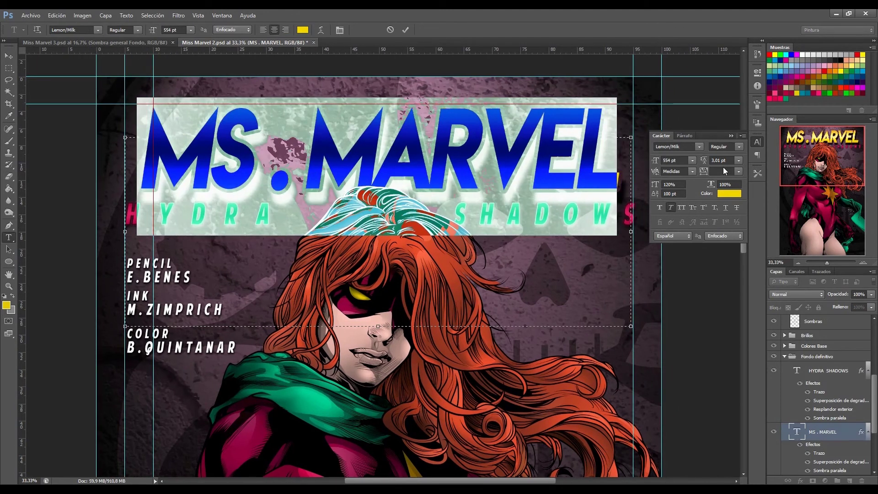
pyautogui.click(672, 160)
pyautogui.press('Up')
pyautogui.press('Up')
pyautogui.press('Up')
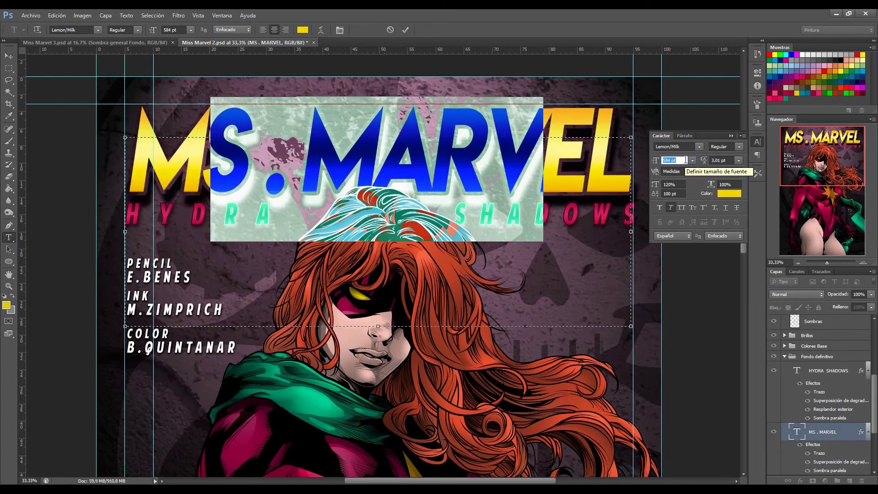
pyautogui.press('Down')
pyautogui.press('Down')
pyautogui.hotkey('ctrl', 'Return')
# Drag an unneeded vertical guide back to the ruler and zoom out to the whole cover
pyautogui.press('m')
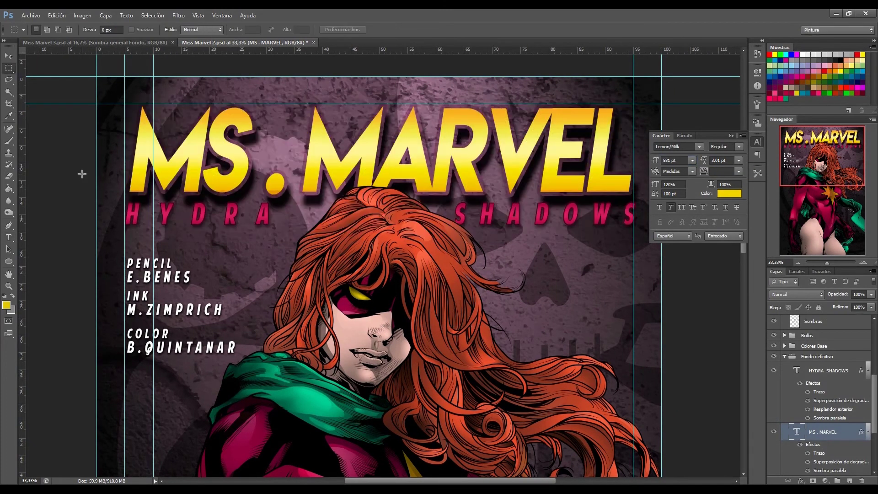
pyautogui.click(11, 56)
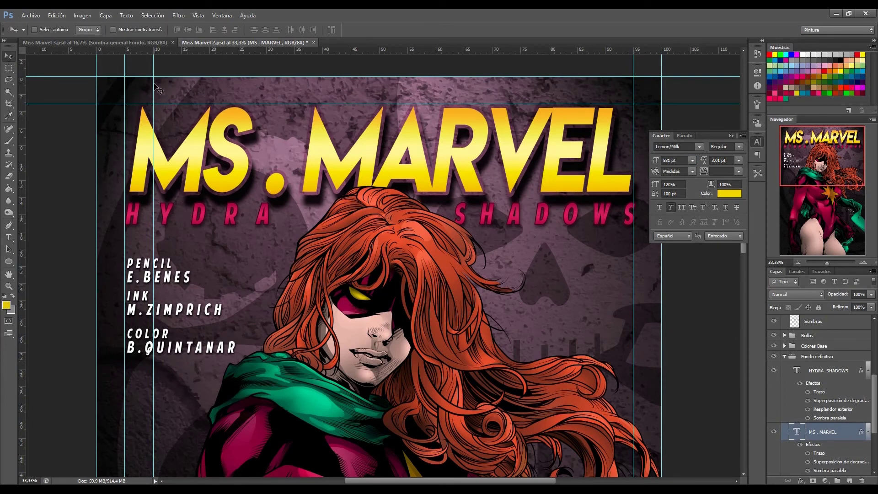
pyautogui.moveTo(154, 87); pyautogui.dragTo(22, 178)
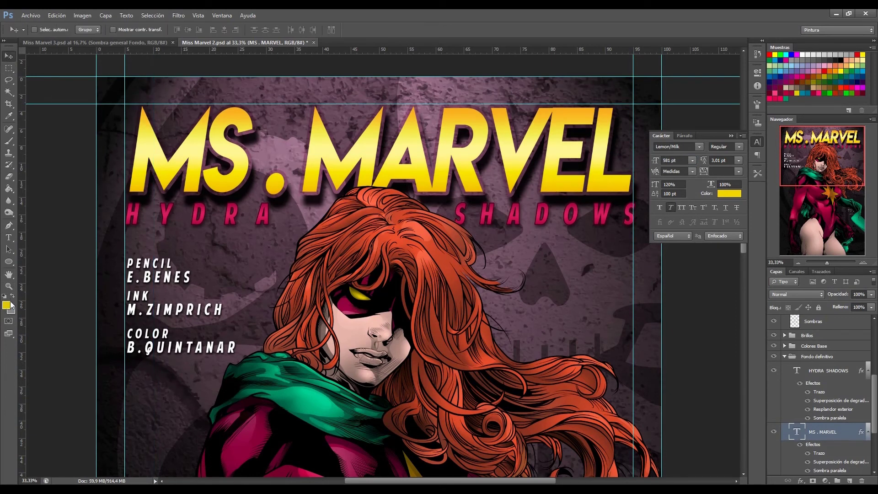
pyautogui.press('z')
pyautogui.scroll(-3, 467, 301)
pyautogui.scroll(1, 452, 304)
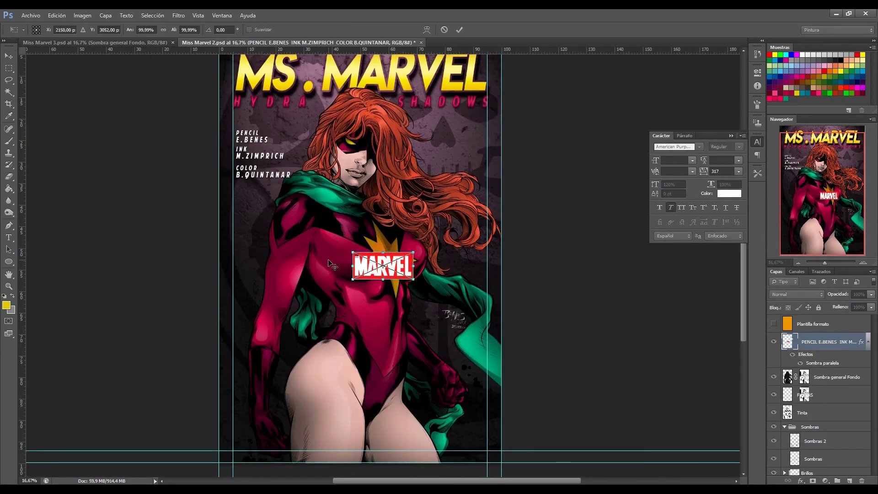
# Shrink the Marvel logo into the bottom-right corner and duplicate its layer with Ctrl+J
pyautogui.moveTo(415, 282); pyautogui.dragTo(482, 442)
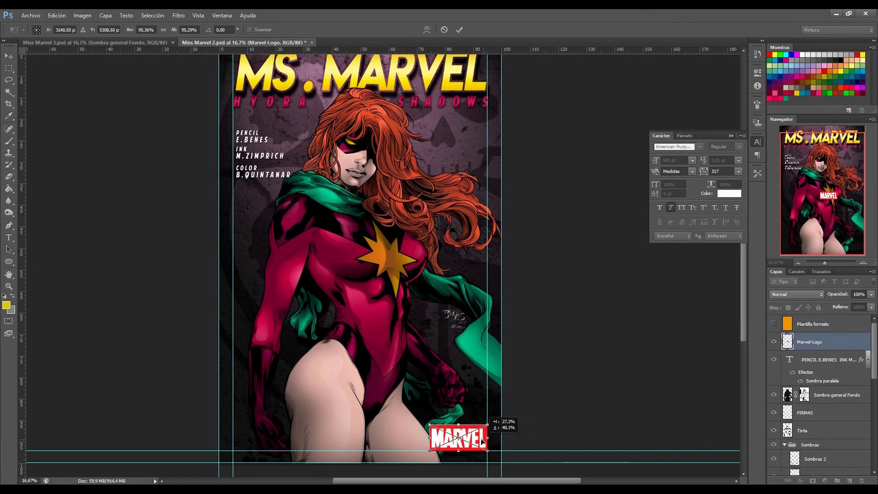
pyautogui.moveTo(429, 424); pyautogui.dragTo(442, 430)
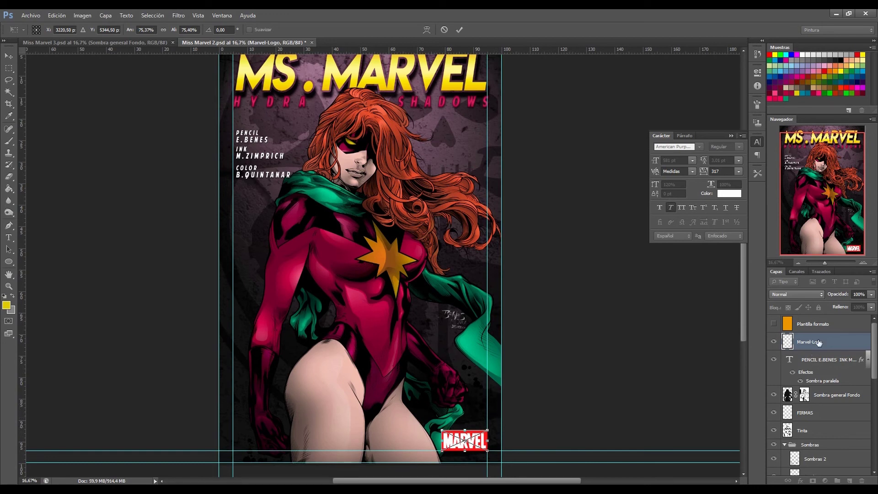
pyautogui.press('Return')
pyautogui.hotkey('ctrl', 'j')
pyautogui.press('z')
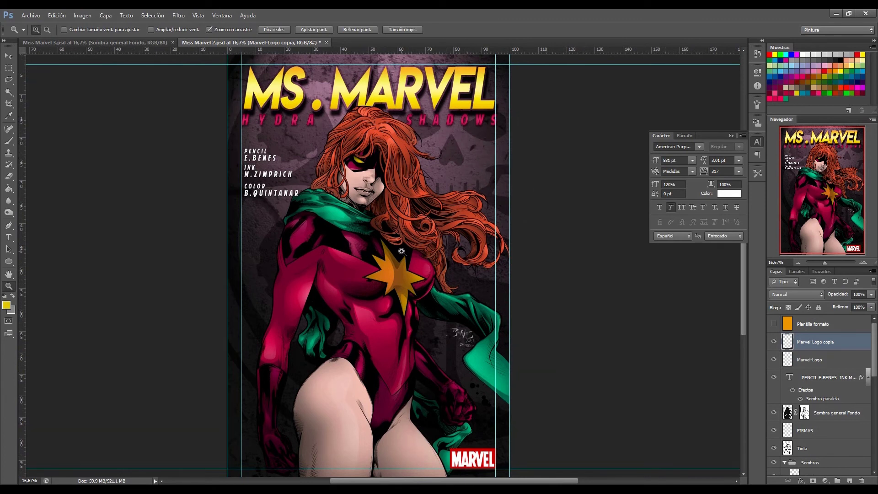
pyautogui.scroll(-1, 401, 251)
pyautogui.scroll(2, 260, 134)
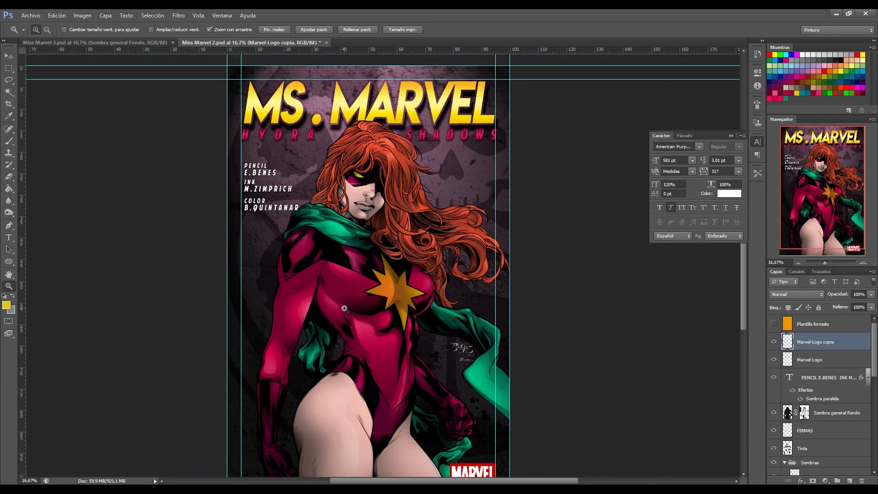
pyautogui.scroll(-4, 345, 309)
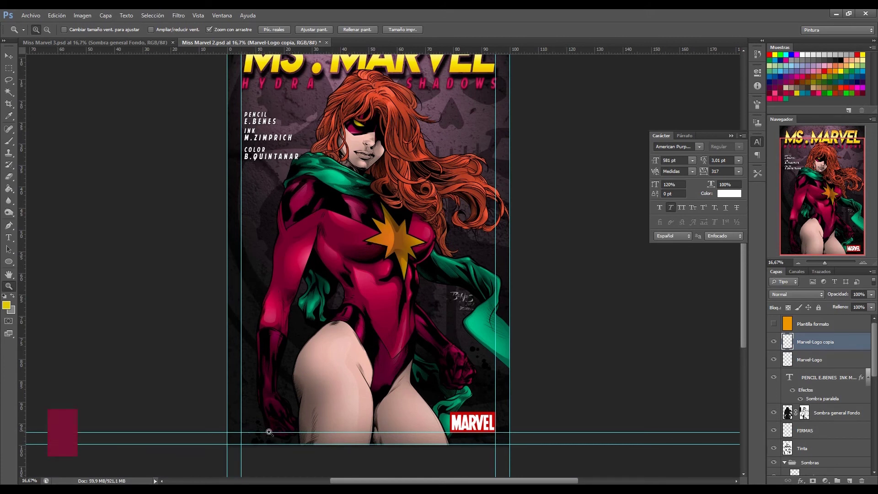
pyautogui.scroll(3, 387, 271)
pyautogui.scroll(3, 470, 229)
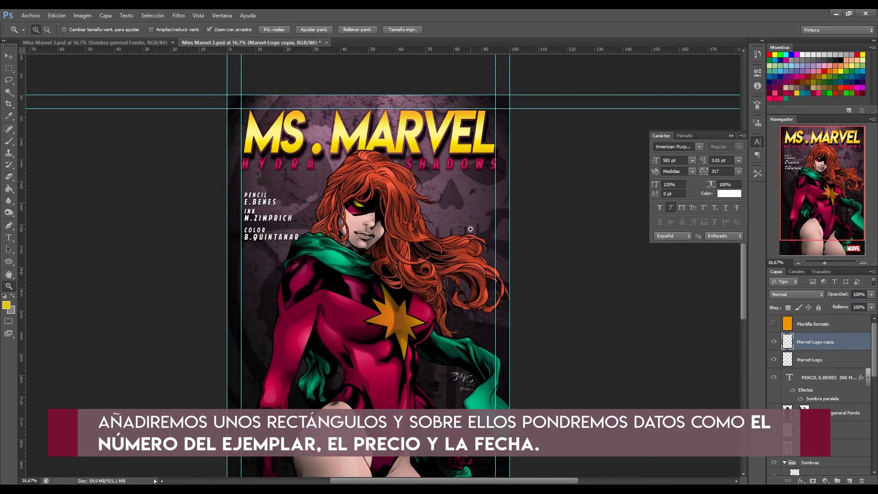
# Zoom in on the cover where the issue-number and price box will go
pyautogui.click(464, 196)
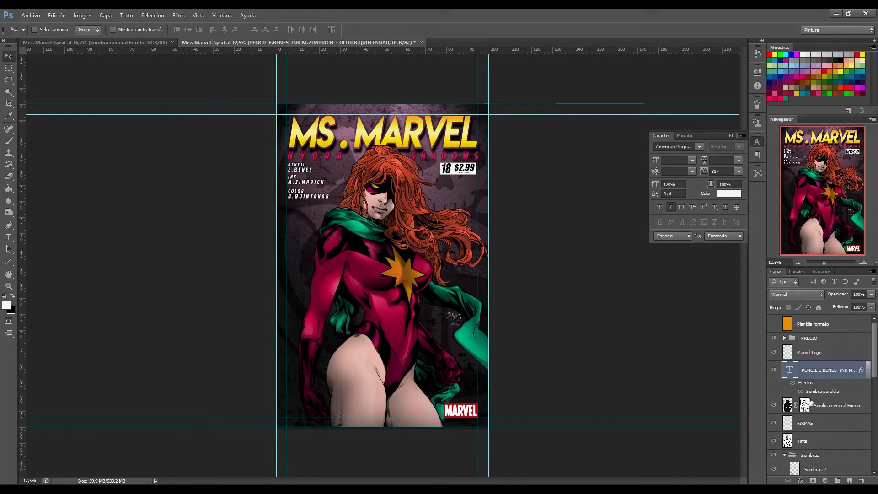
pyautogui.scroll(-5, 808, 420)
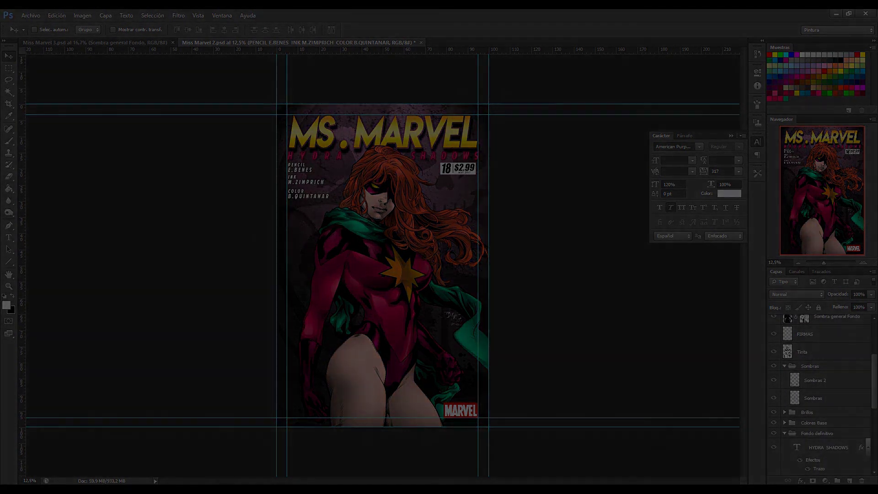